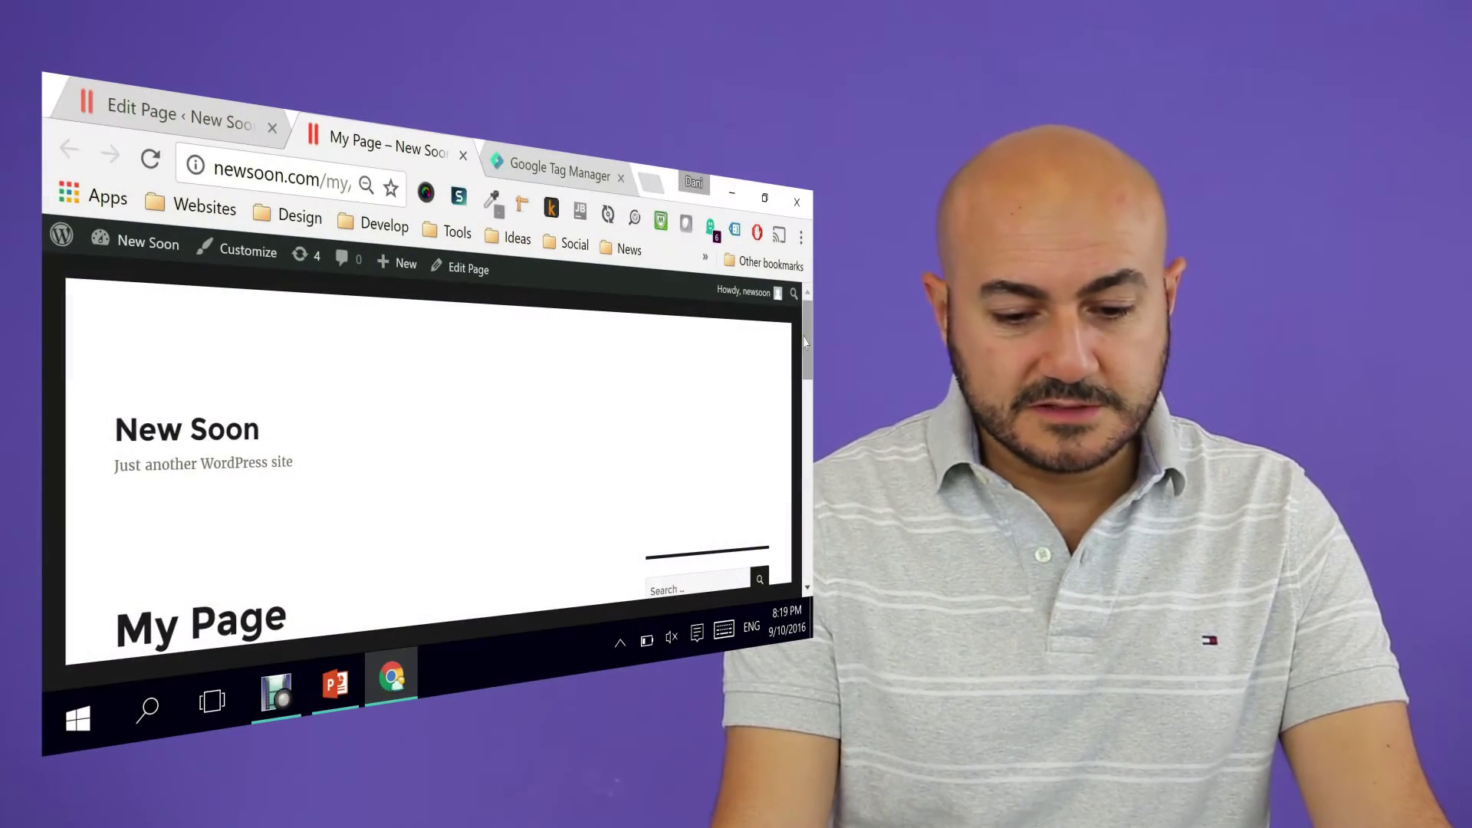
Scroll the live My Page down until the 'product page' link is in view
left_click_drag(807, 338, 808, 391)
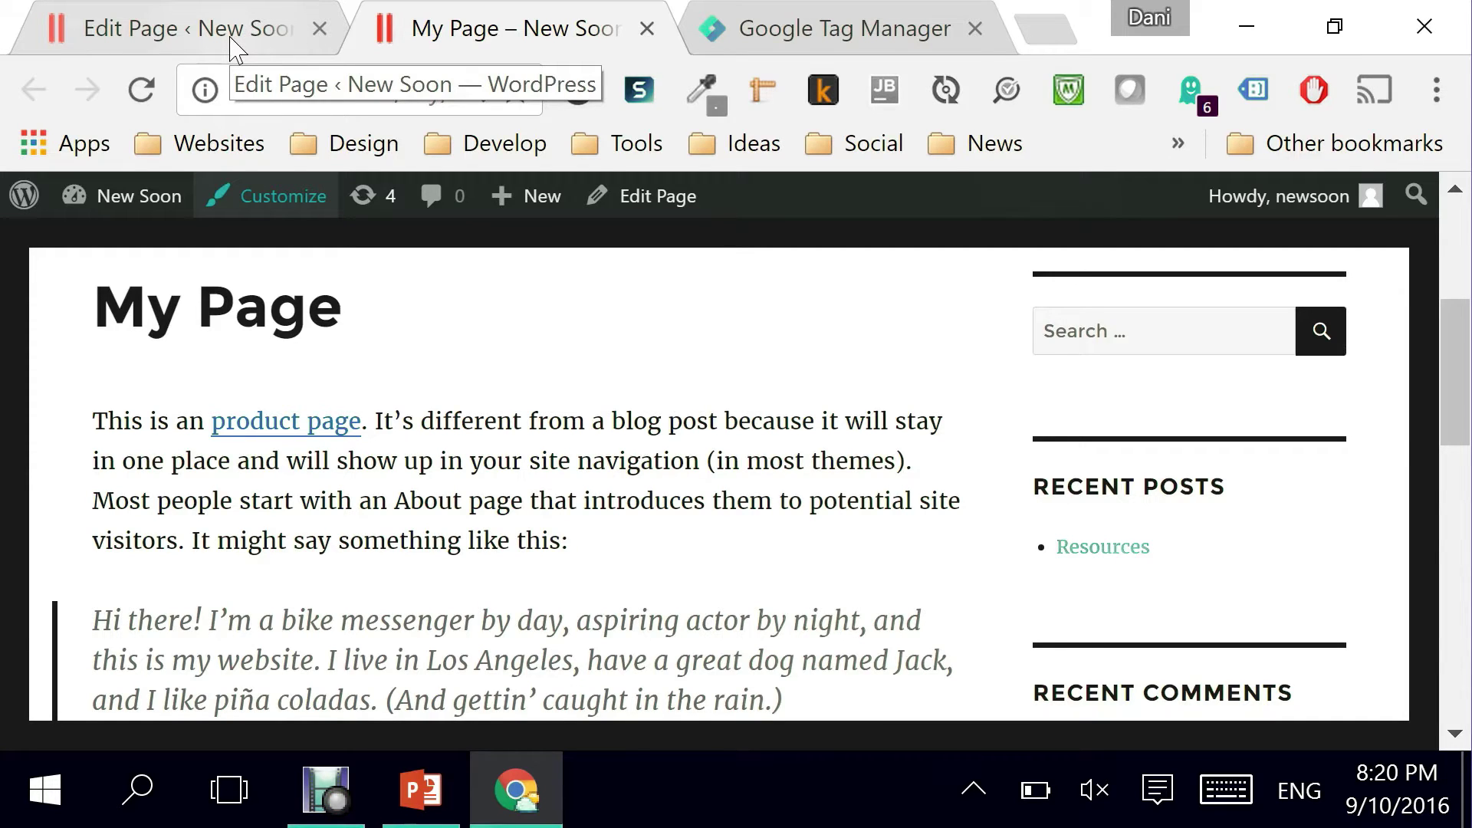
Add id="sf-my-page" to the product page link in the Text editor and update the page
left_click(234, 46)
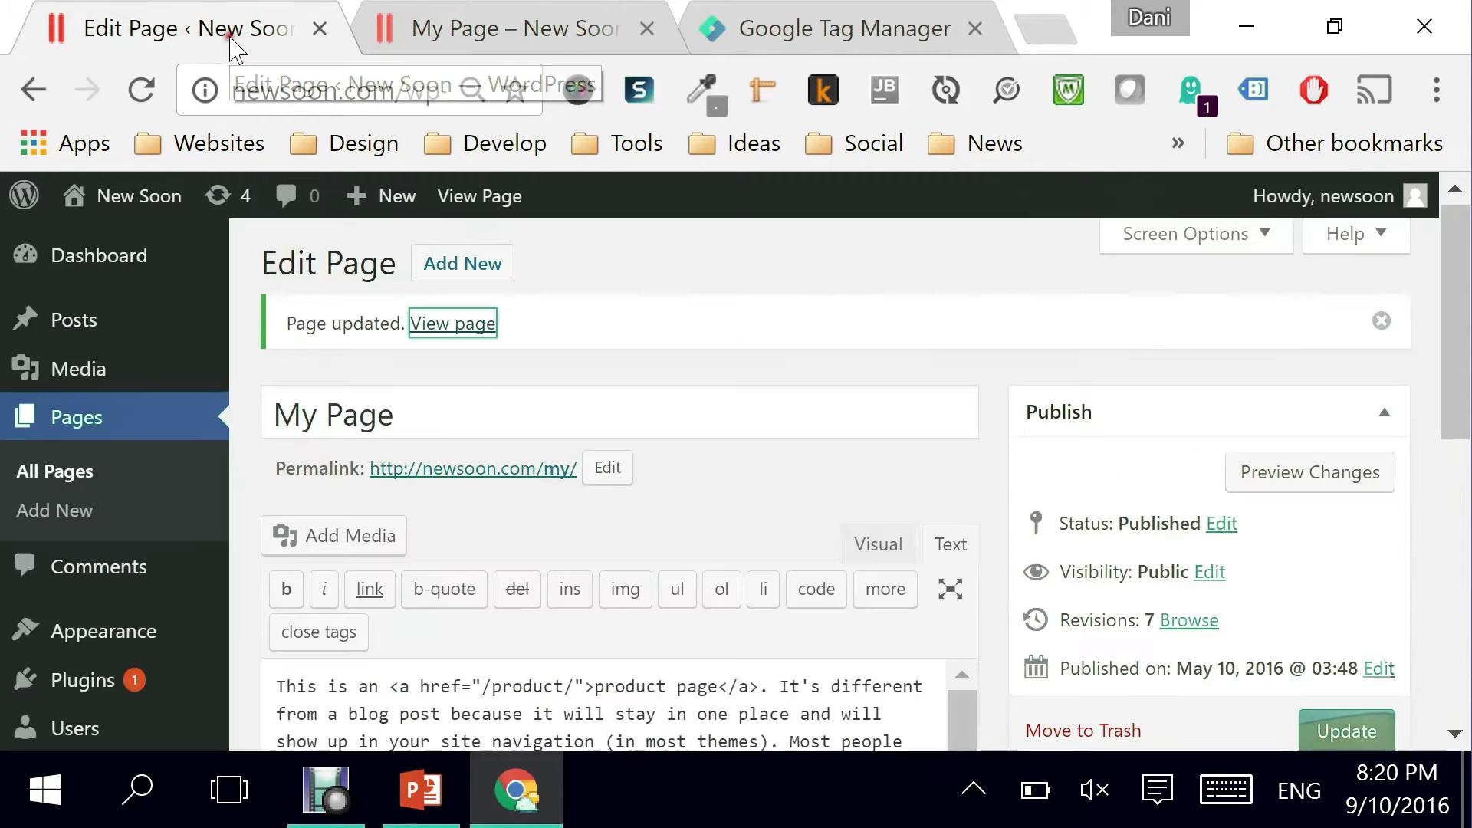
scroll(1334, 458, "down", 3)
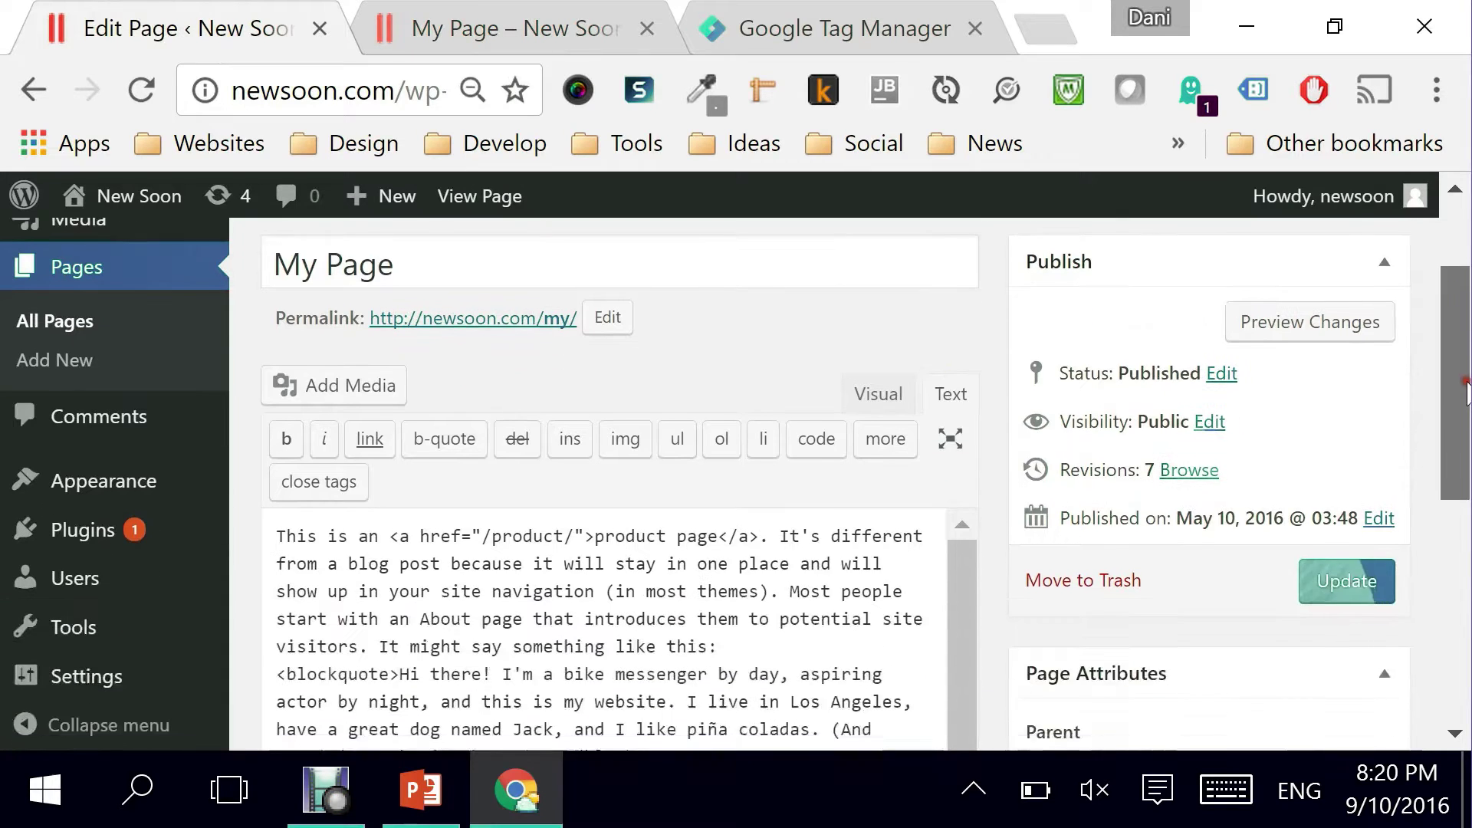
left_click(421, 426)
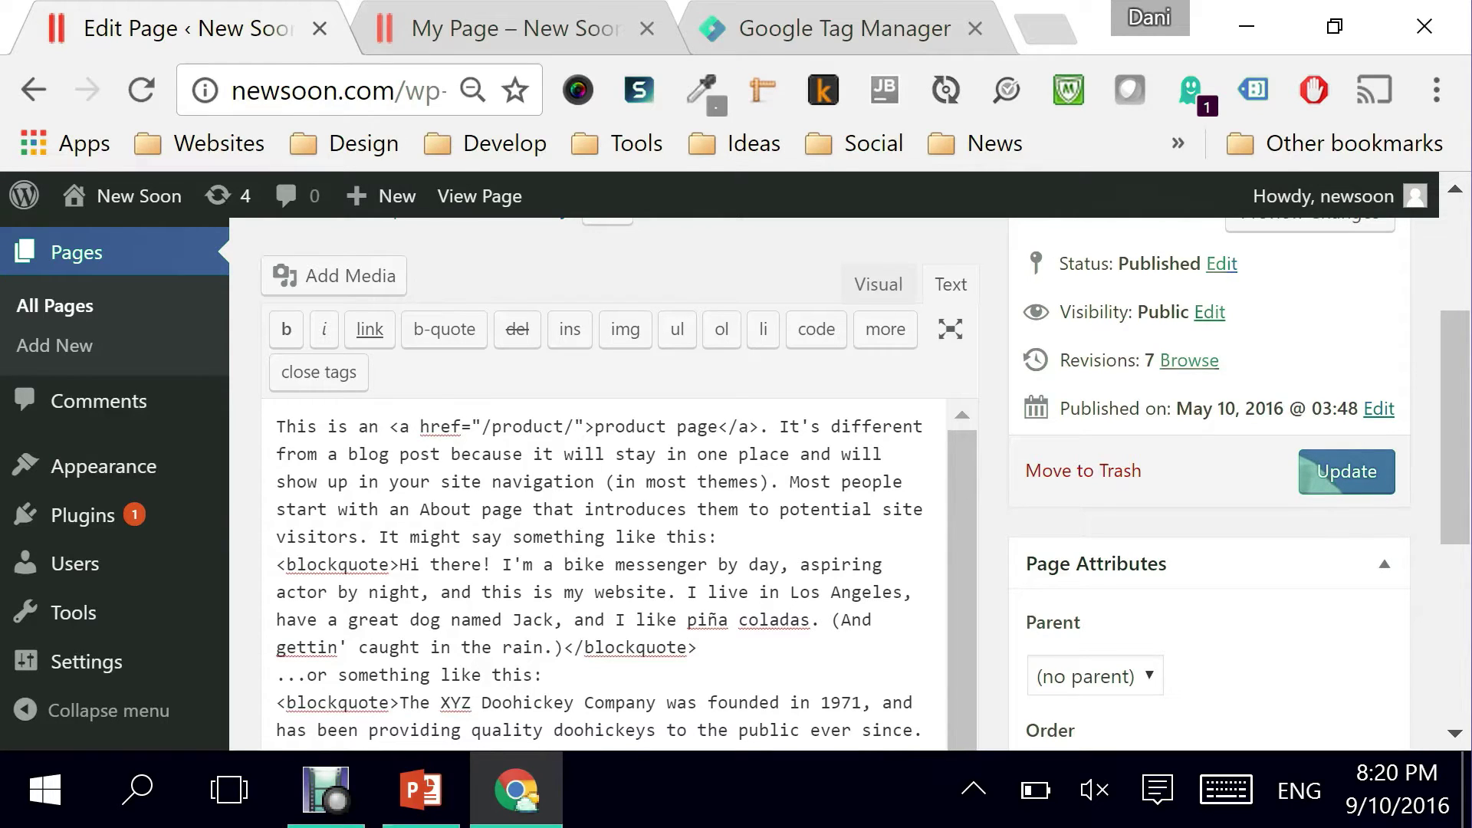
type("id=\"\"")
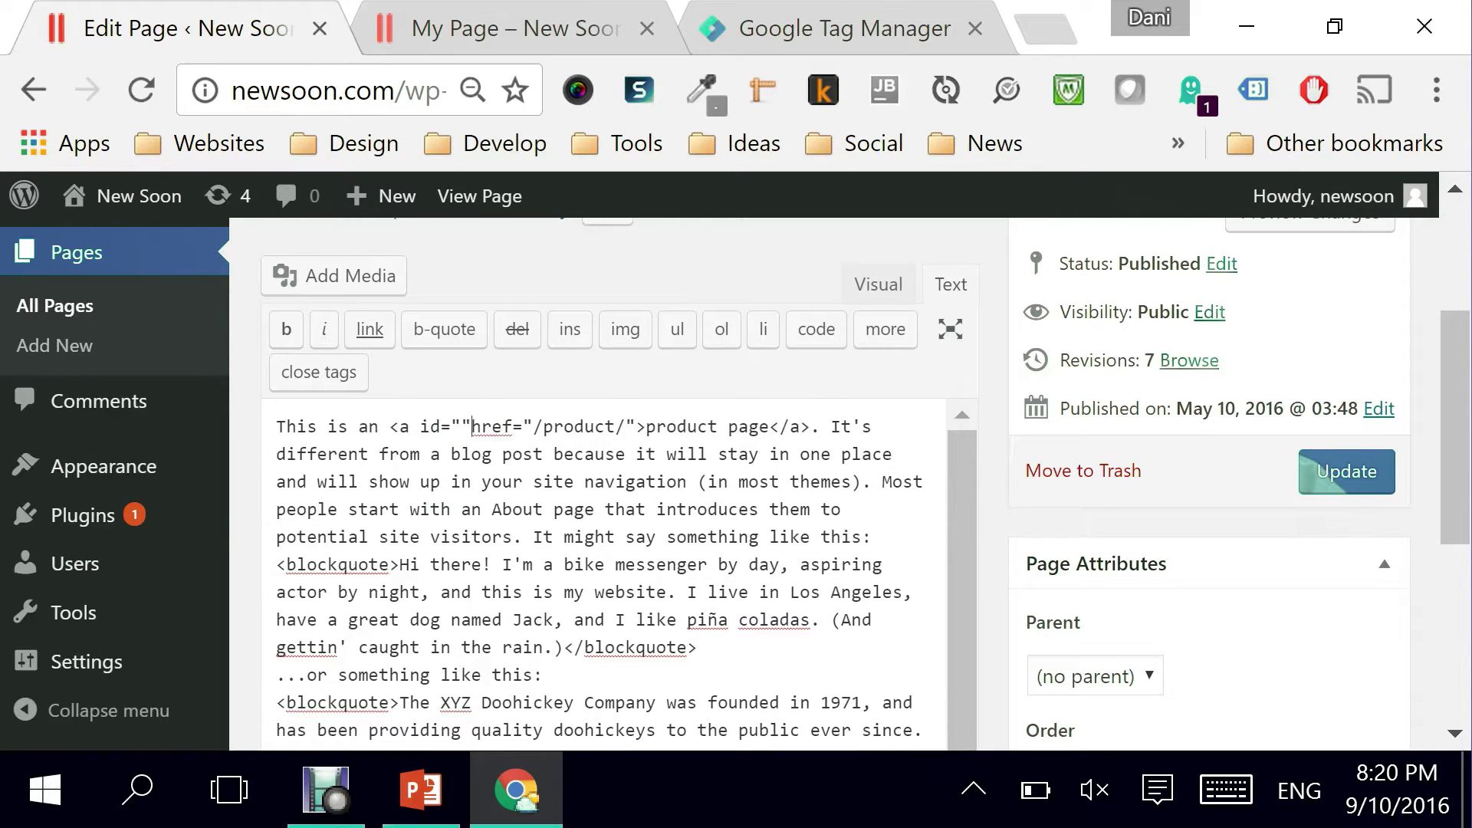
left_click(462, 426)
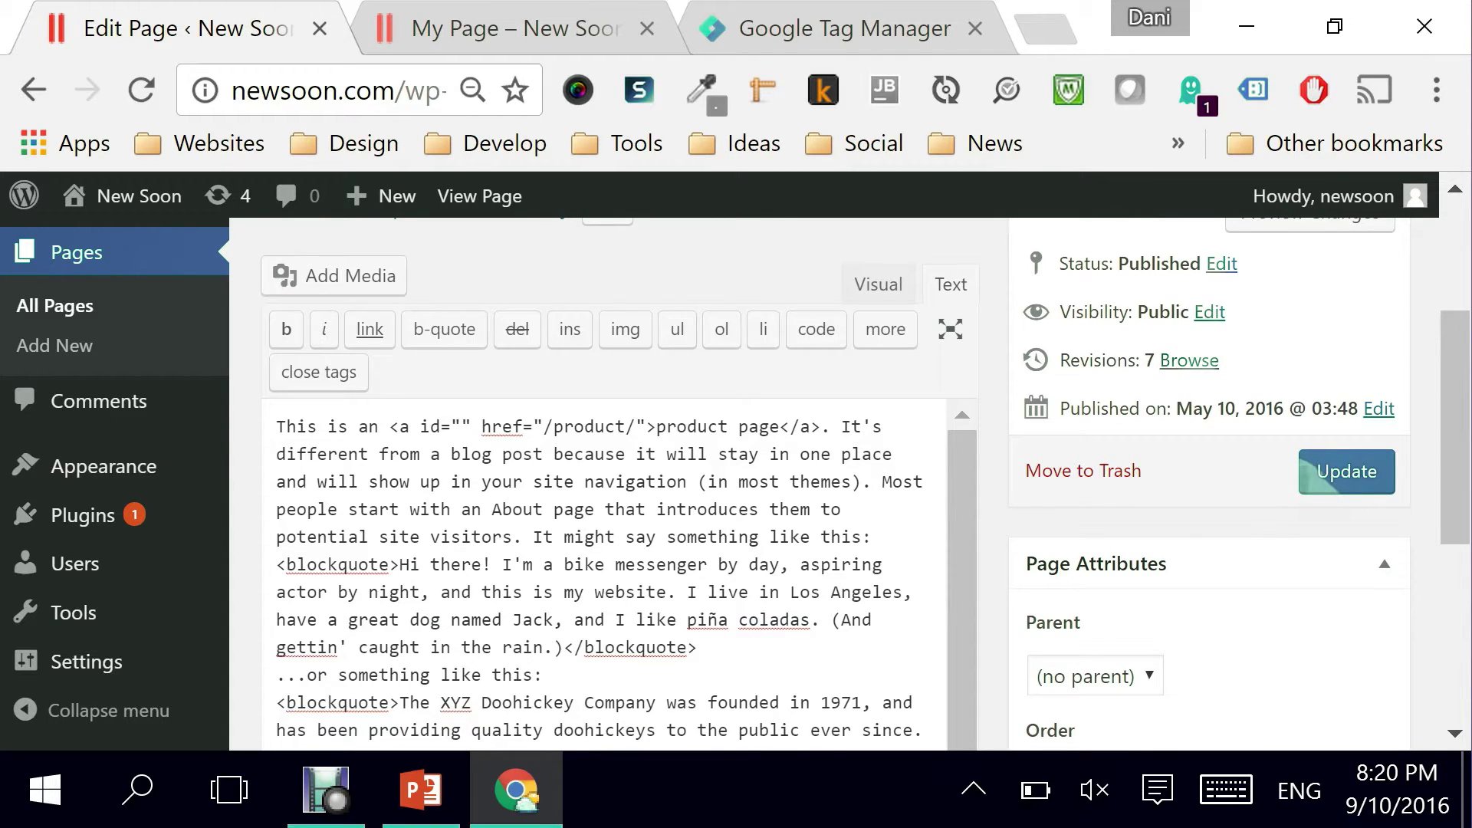
type("sf")
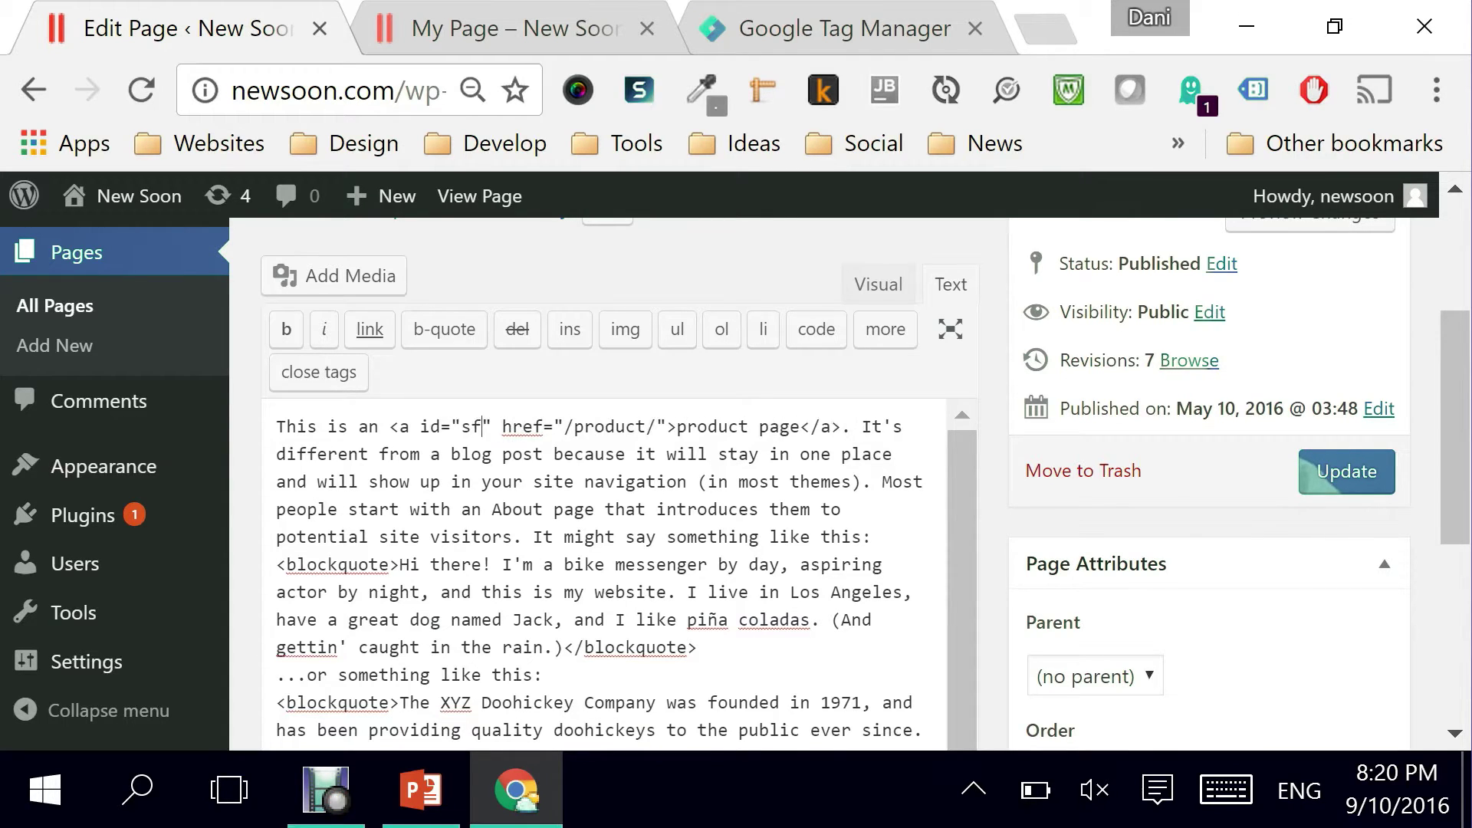
type("-")
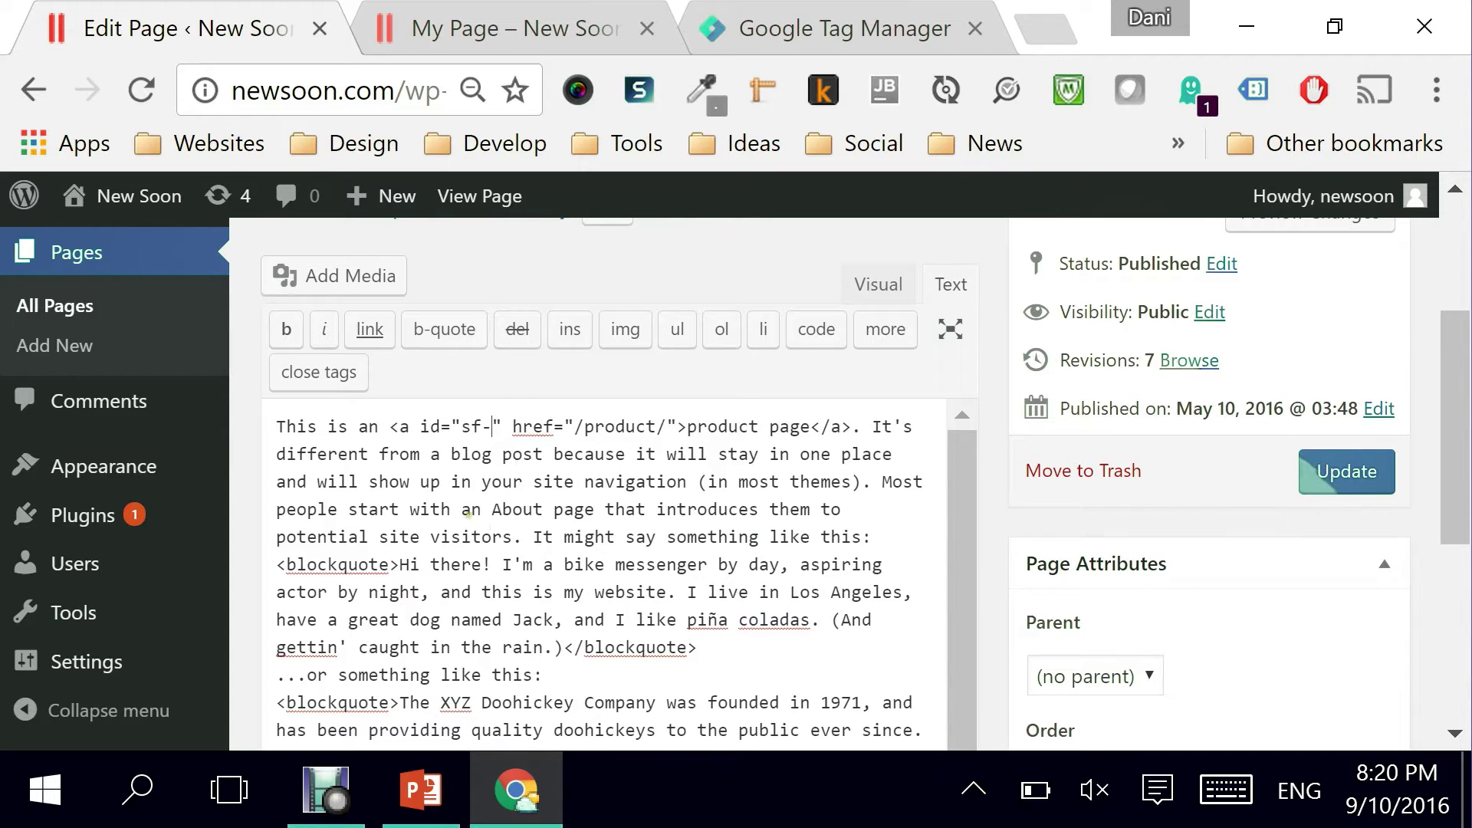
left_click_drag(1464, 383, 1463, 345)
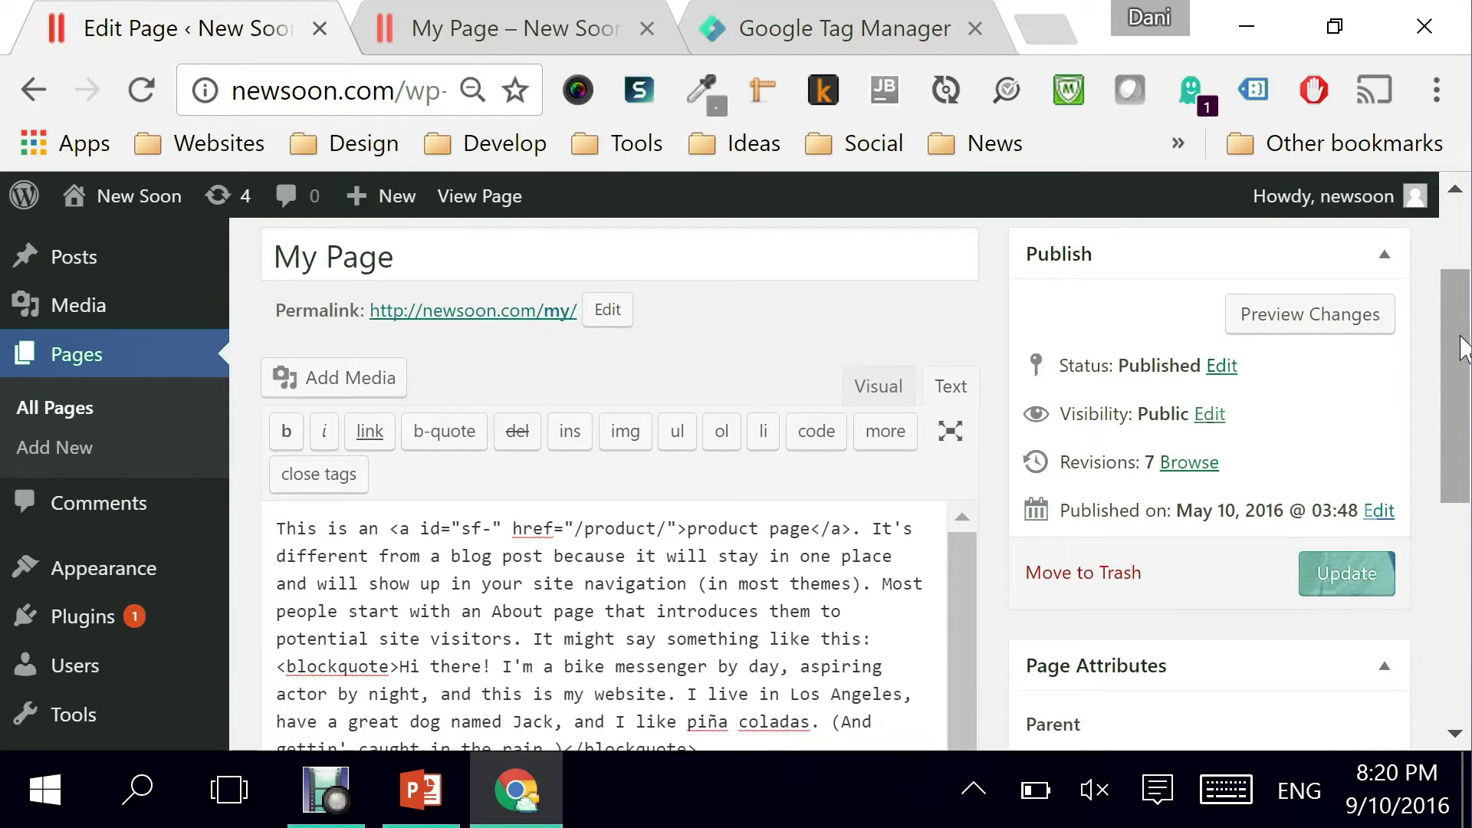
type("my")
type("-page")
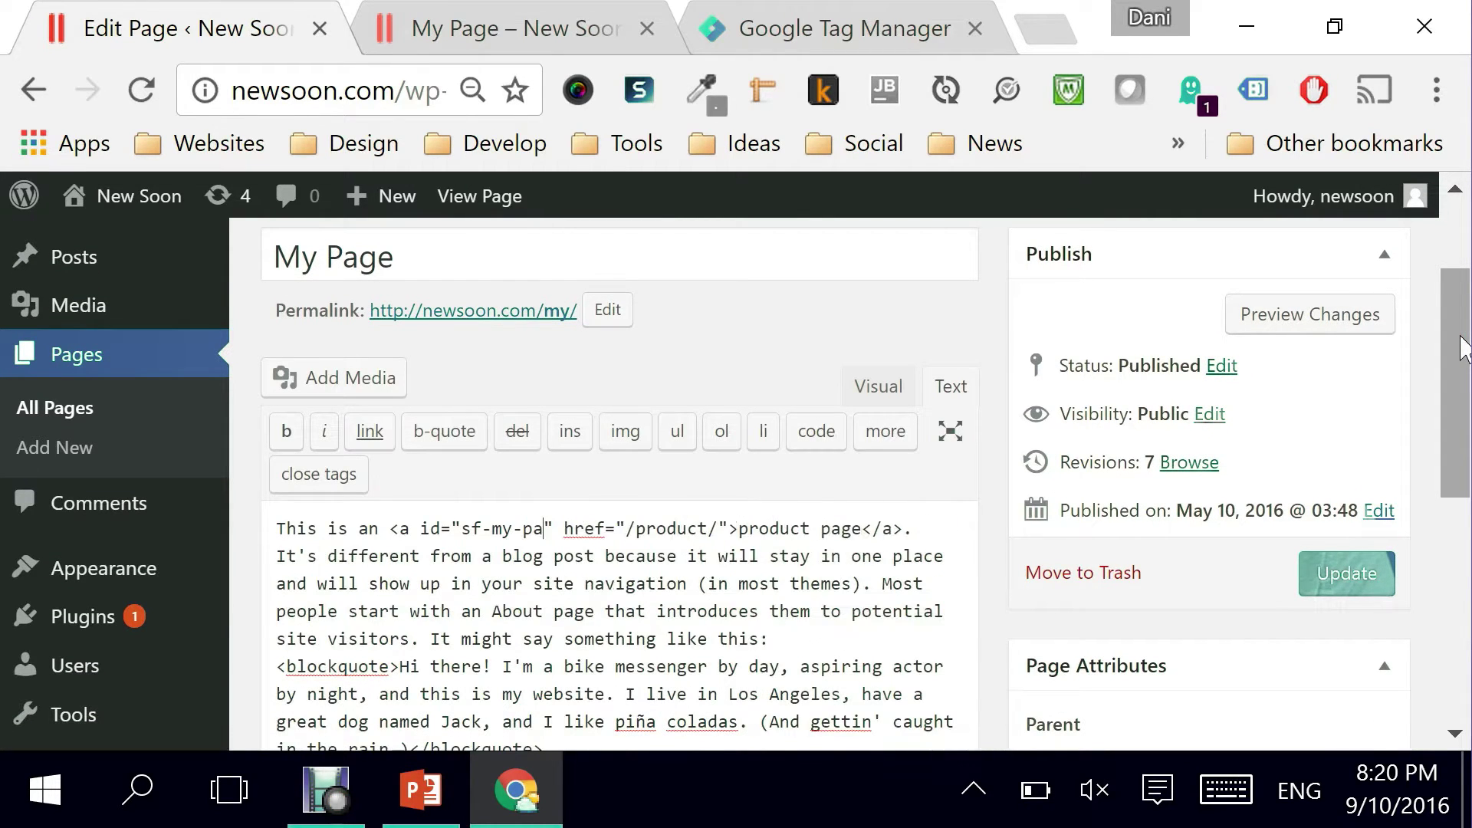
left_click(1357, 579)
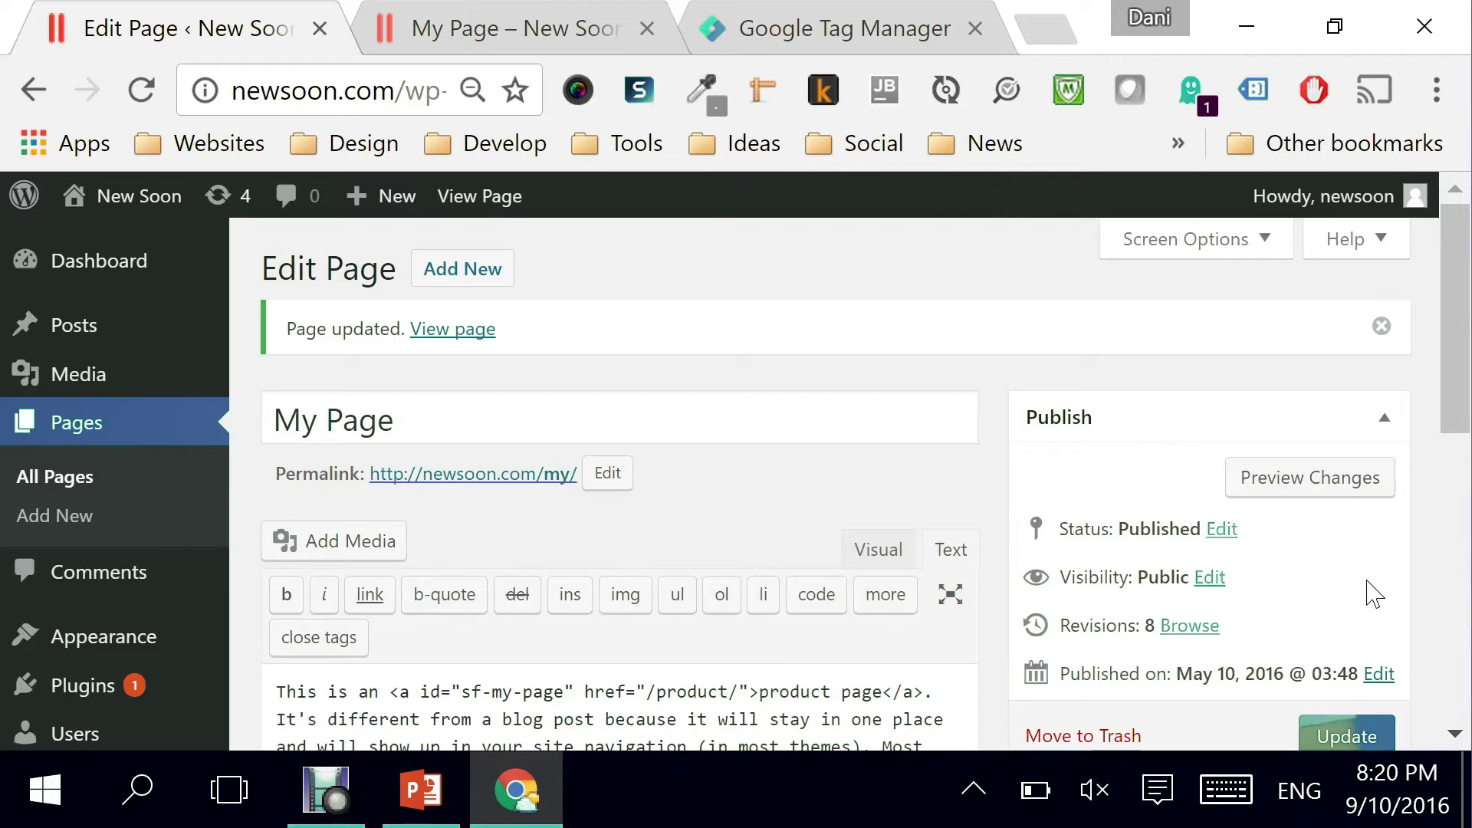
left_click(811, 47)
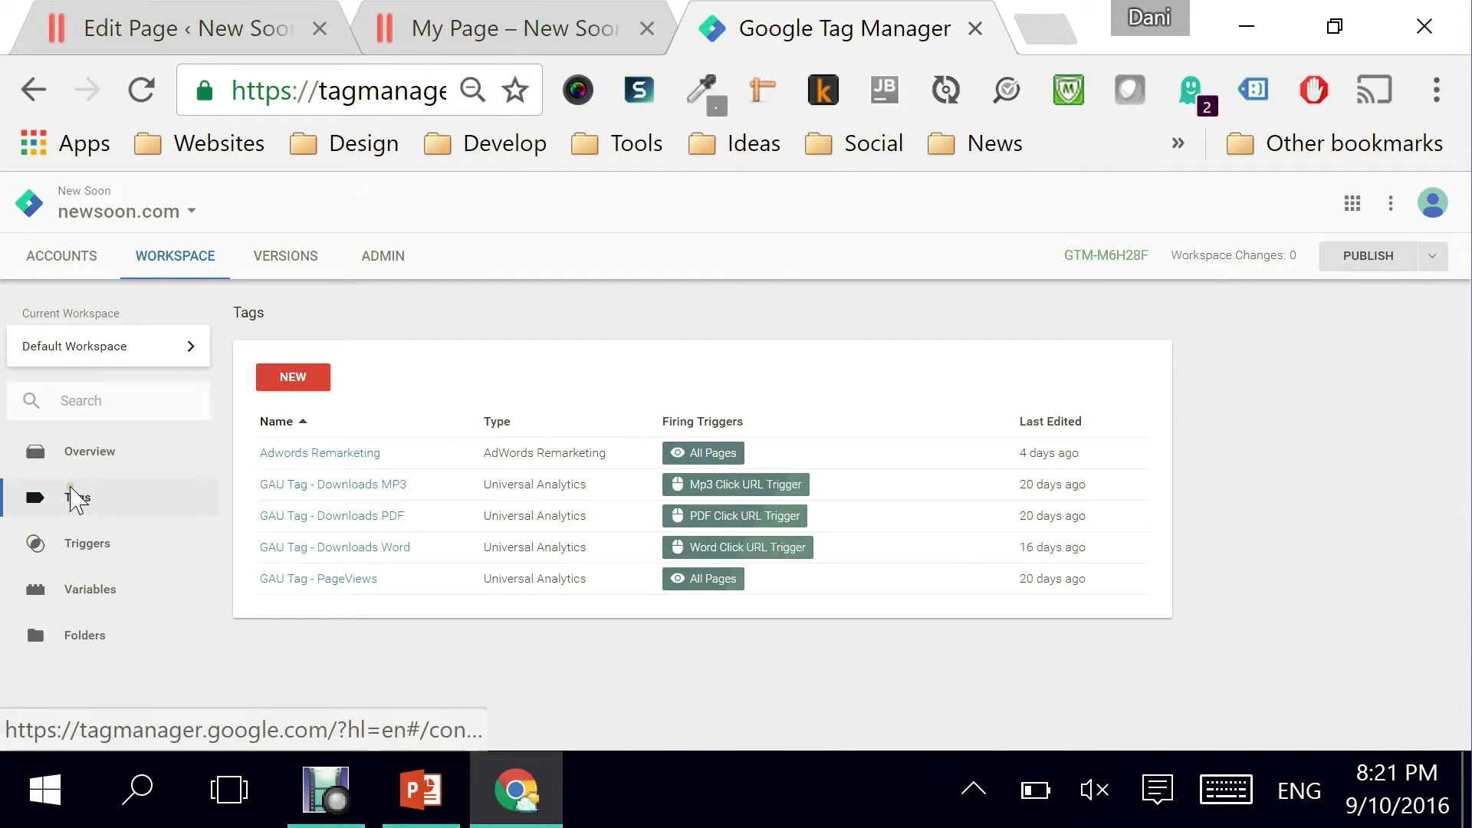
Create a new tag and rename it 'GAU Tag - Clicks Internal'
left_click(292, 378)
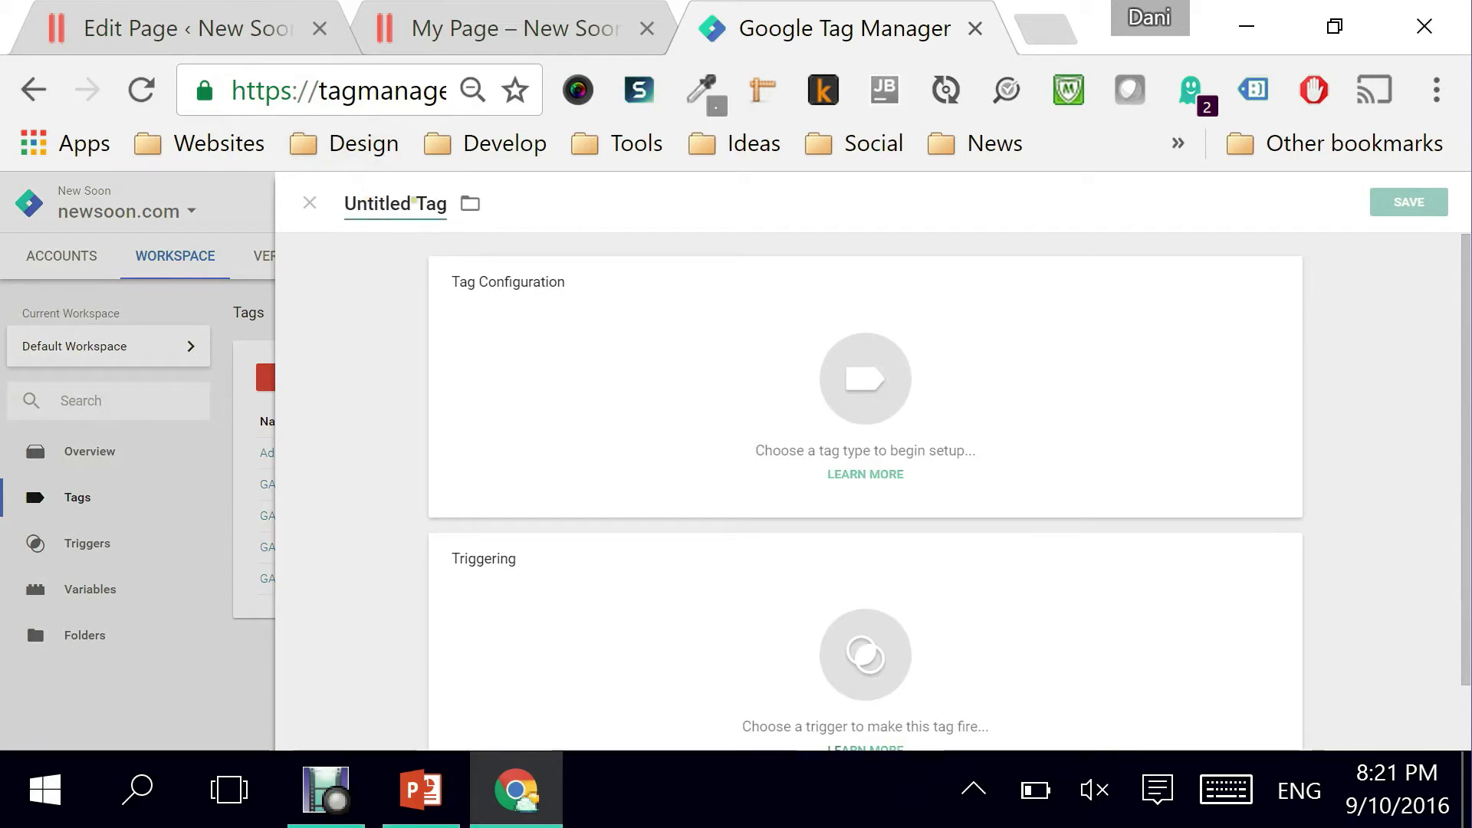
double_click(346, 208)
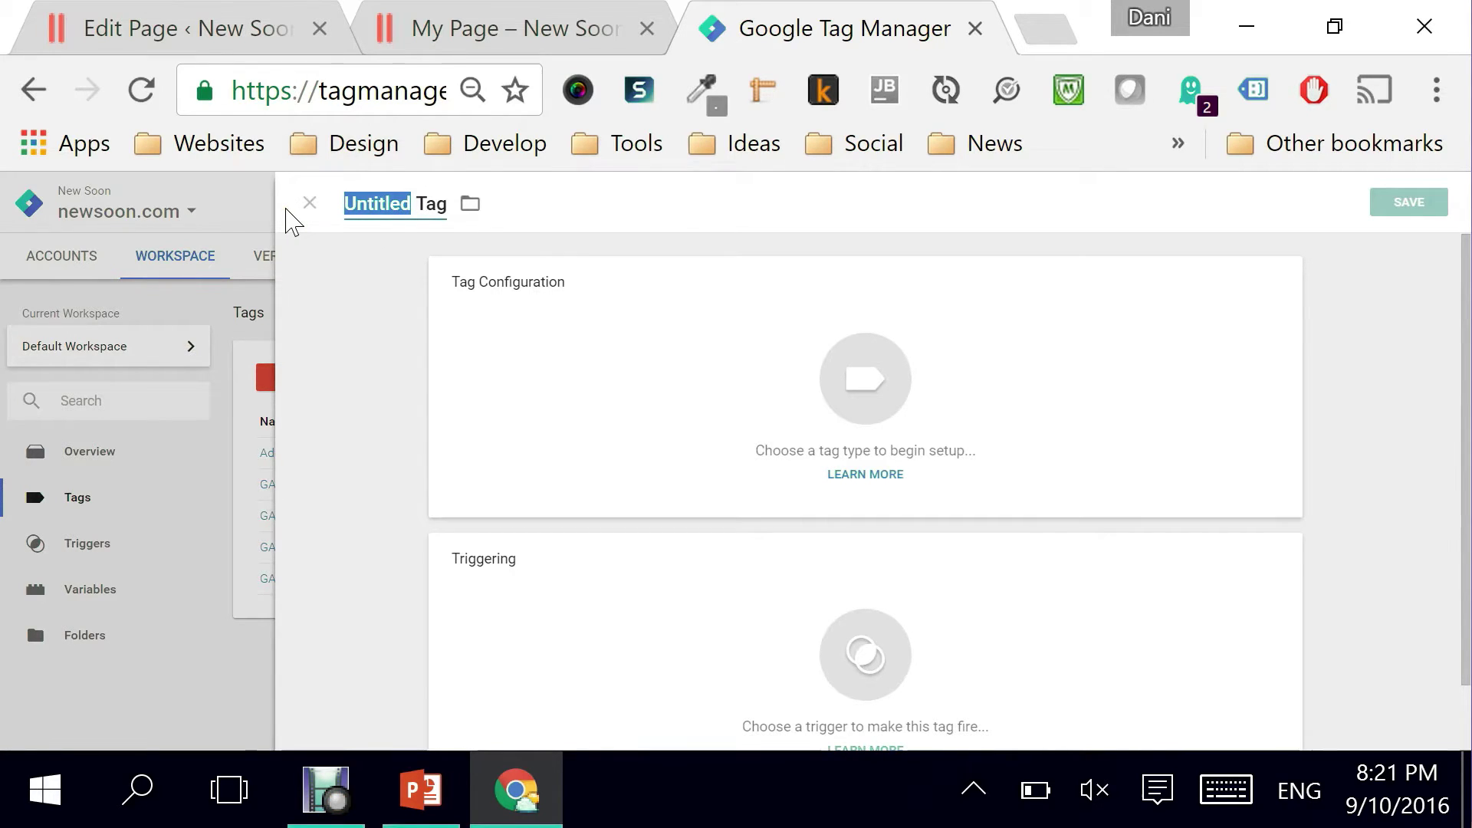
type("GAU Tag")
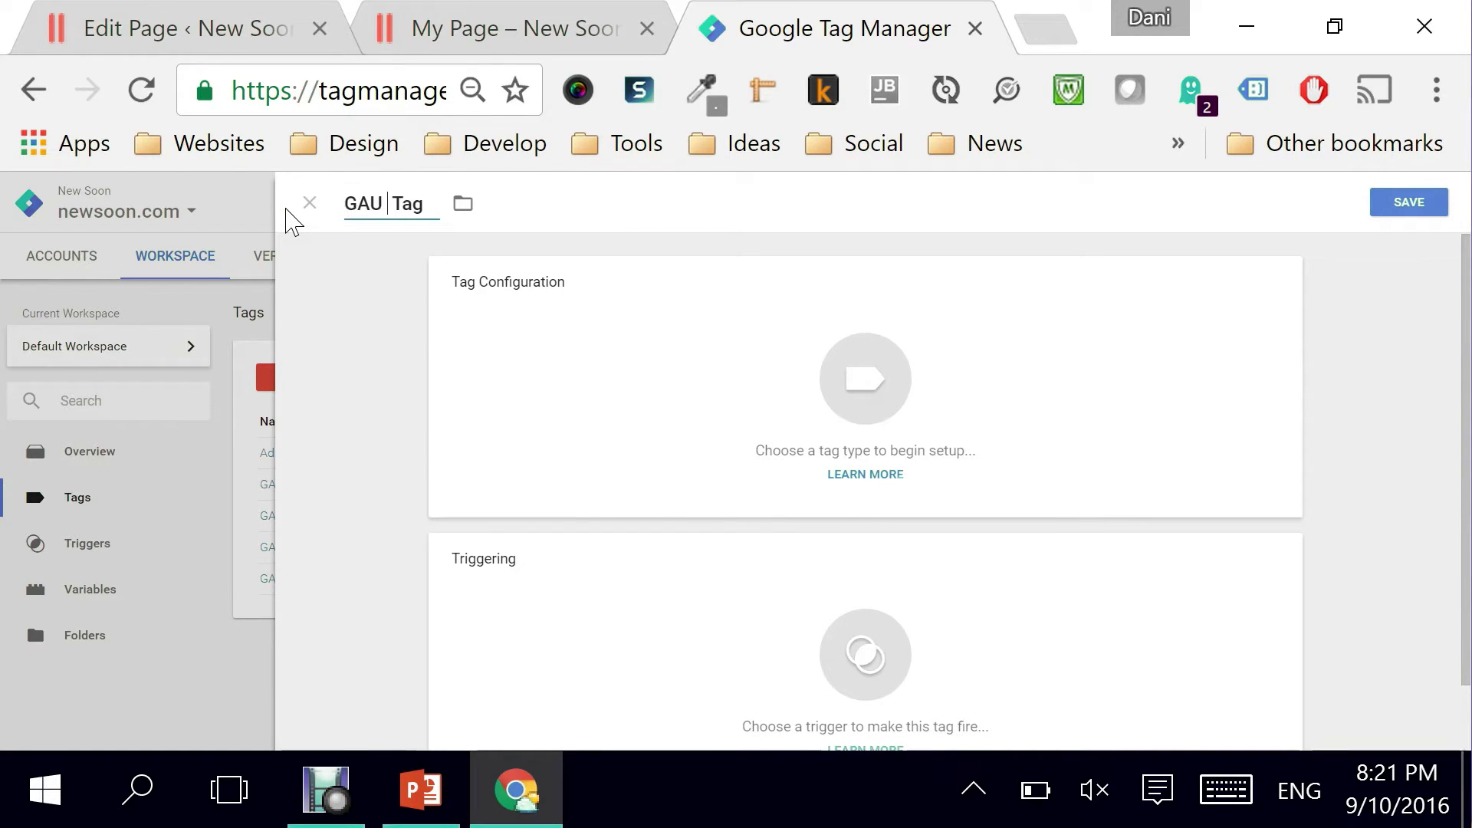
type(" - Tag")
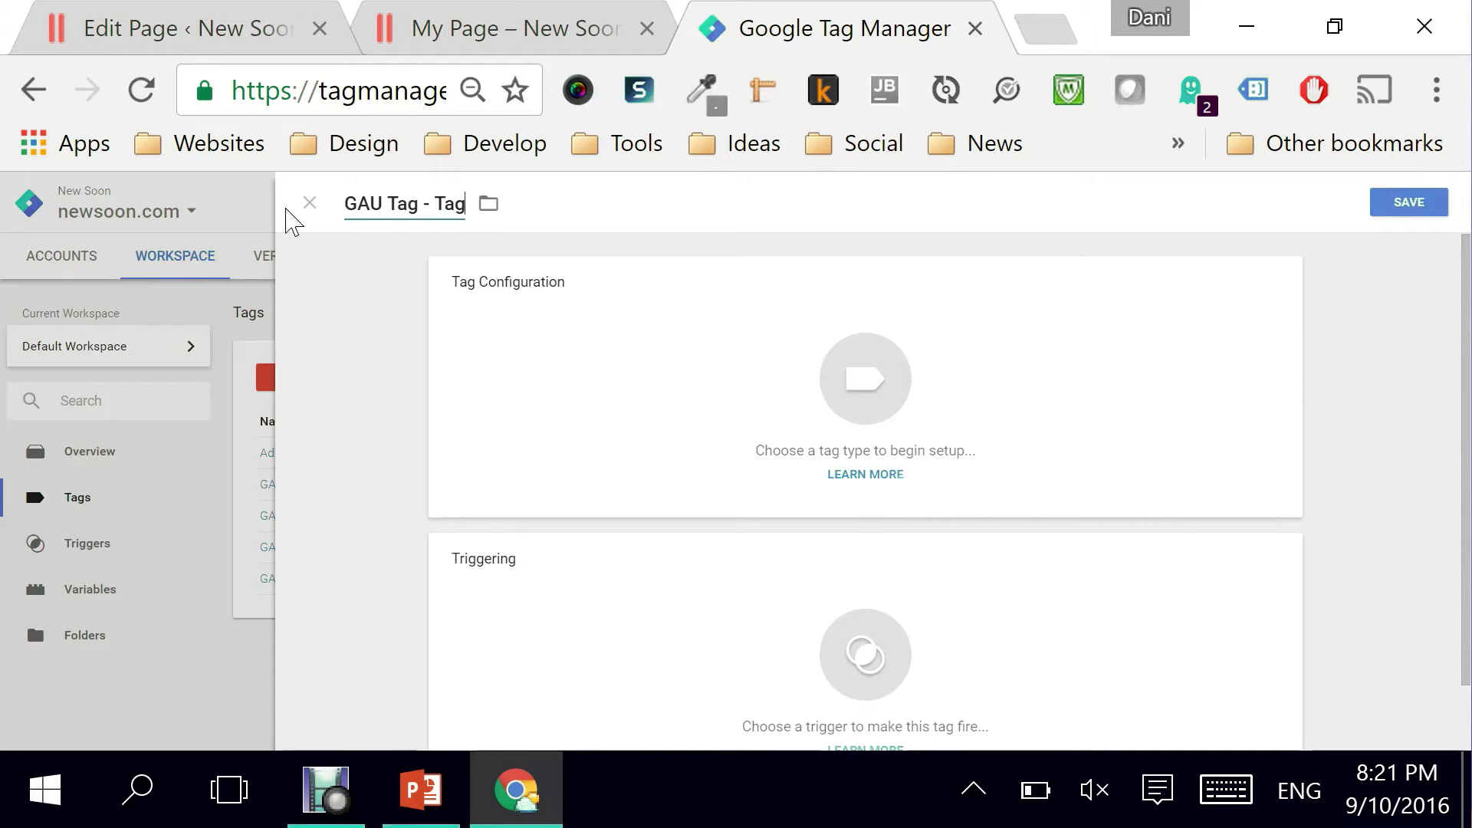
key("Delete")
key("Delete")
key("Delete")
type("Clicks Interna")
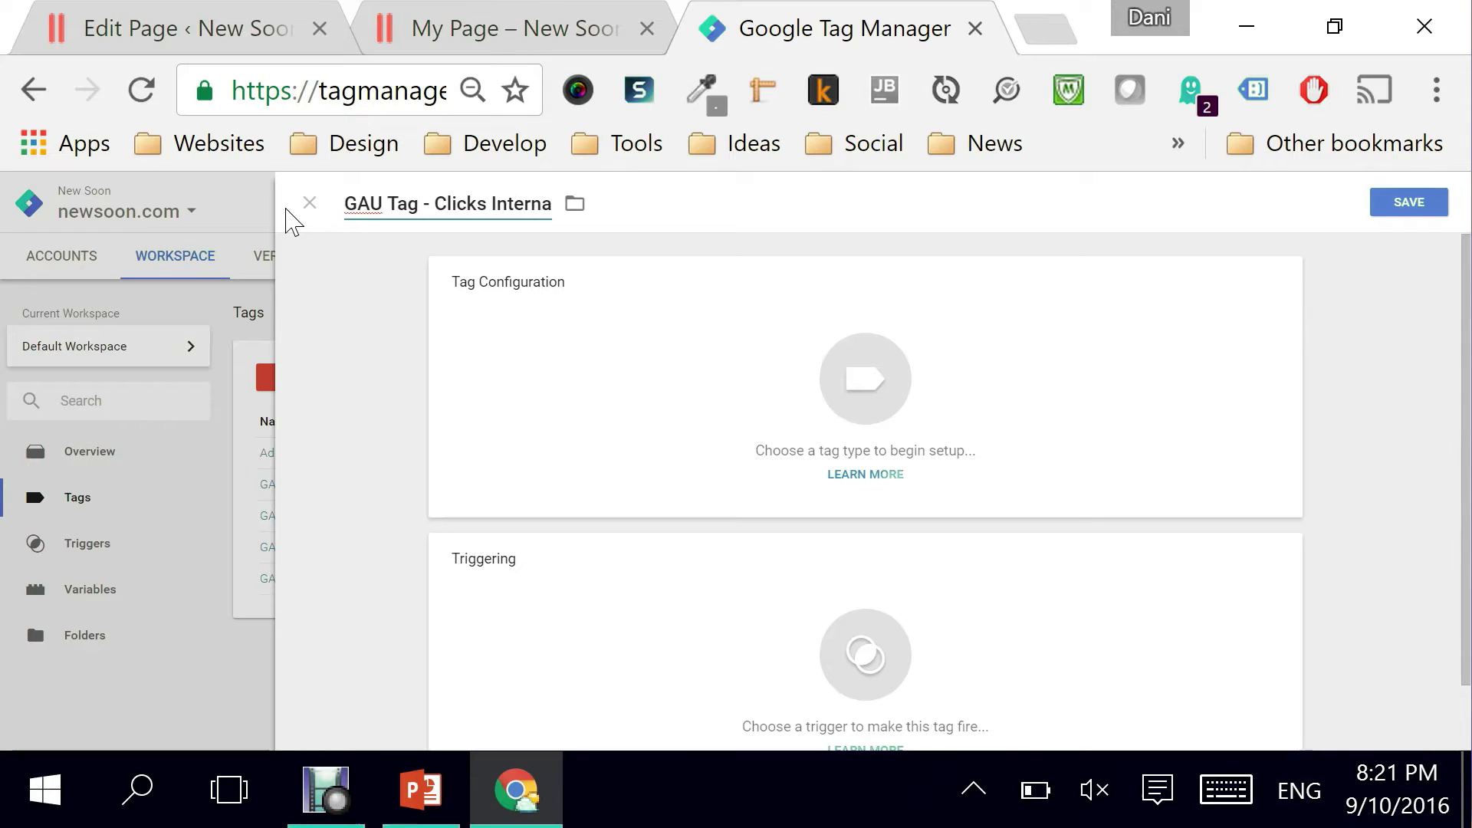
type("l")
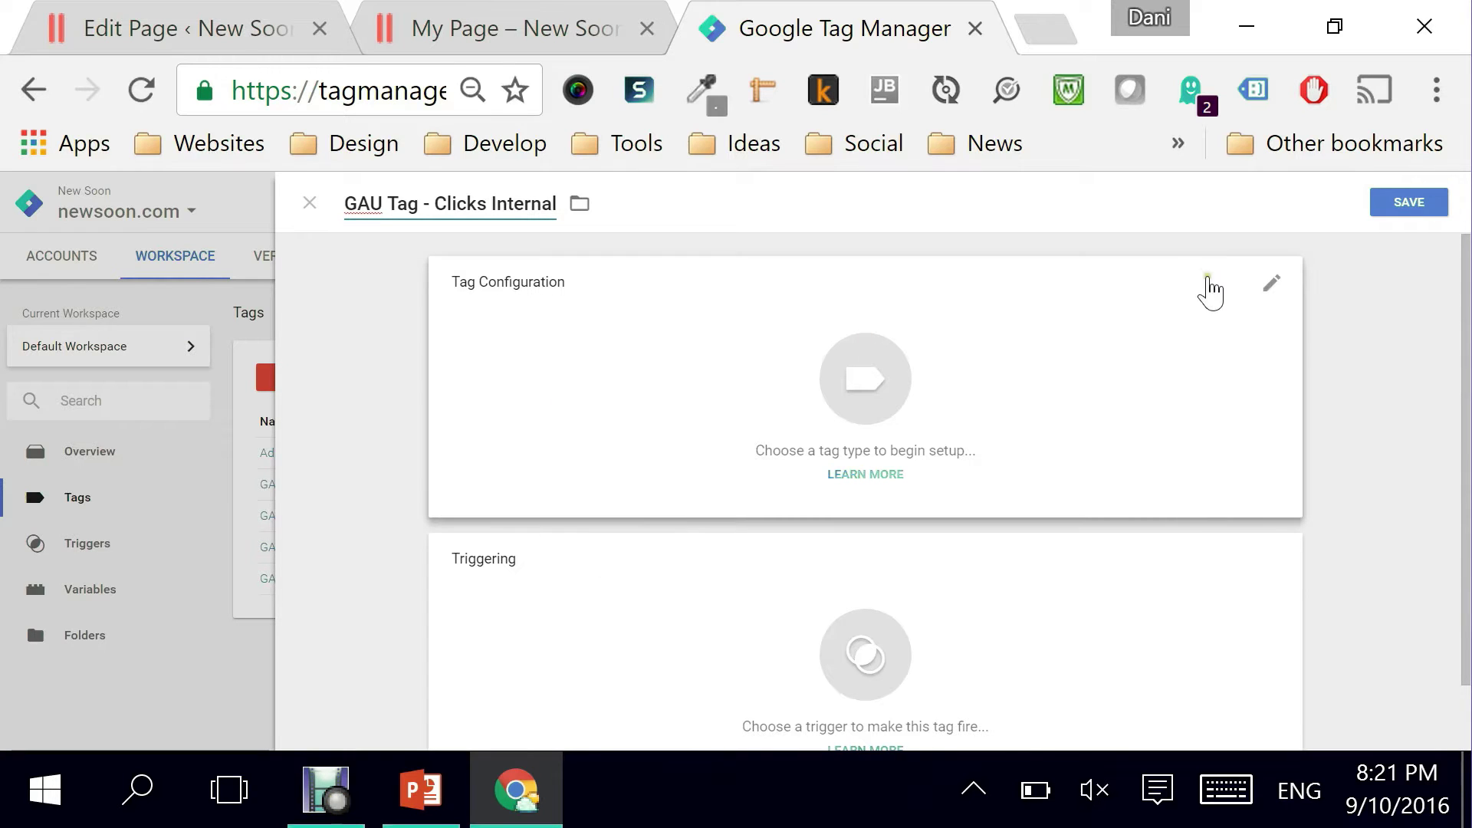
left_click(1269, 303)
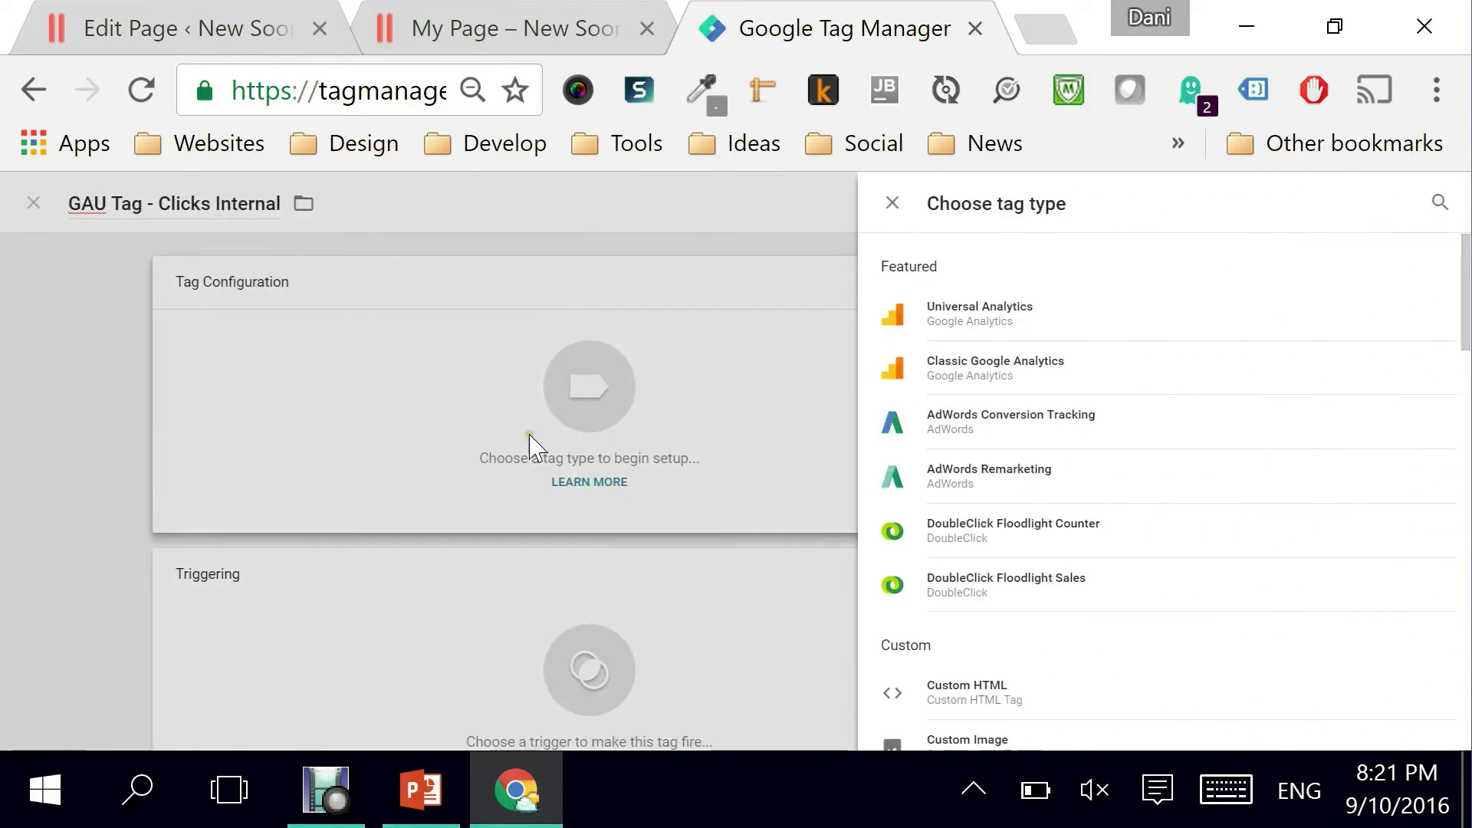
Make the tag Universal Analytics with the {{gaTrackingID}} variable as its Tracking ID
left_click(980, 320)
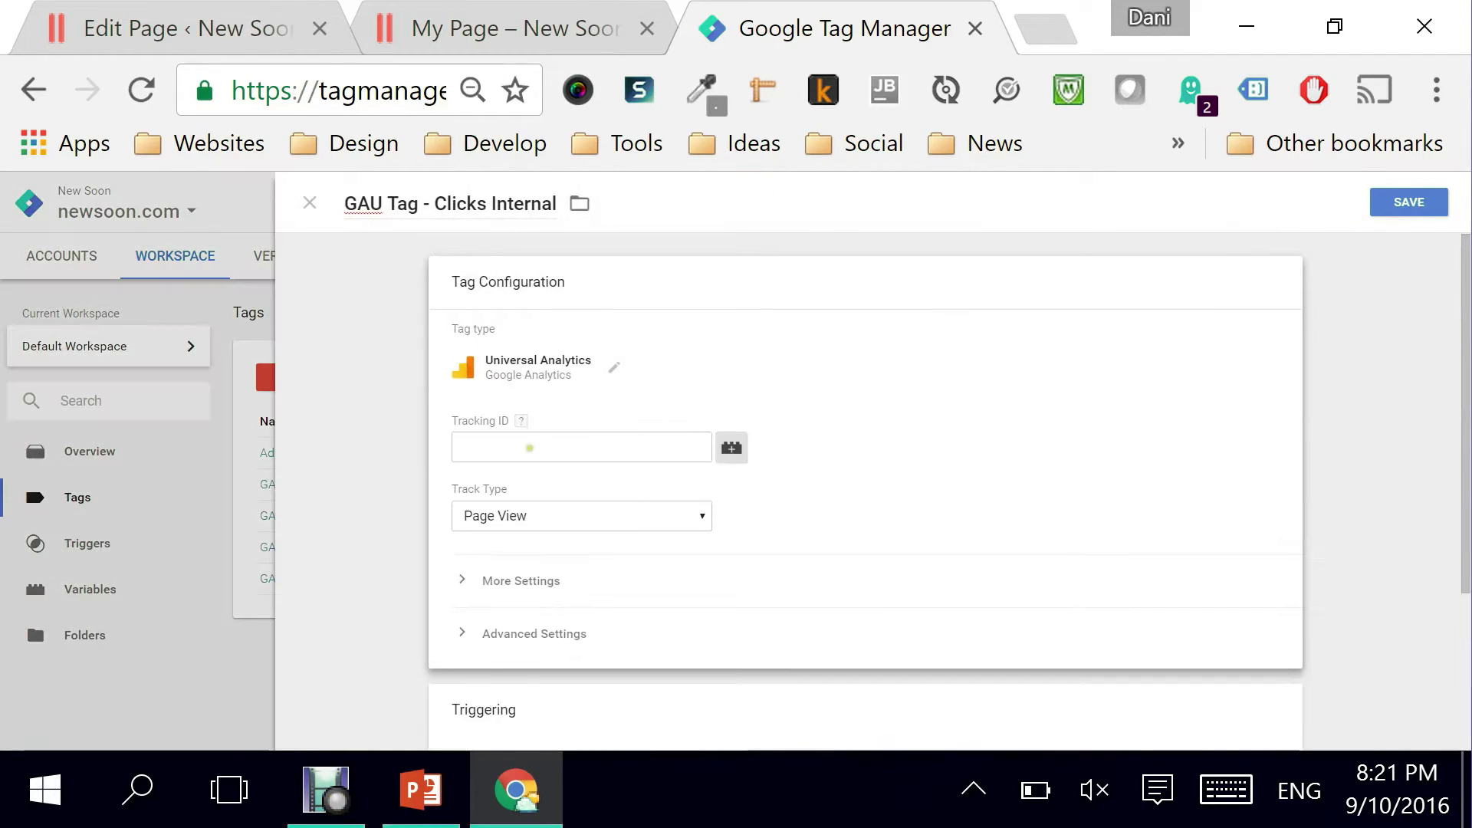
left_click(491, 454)
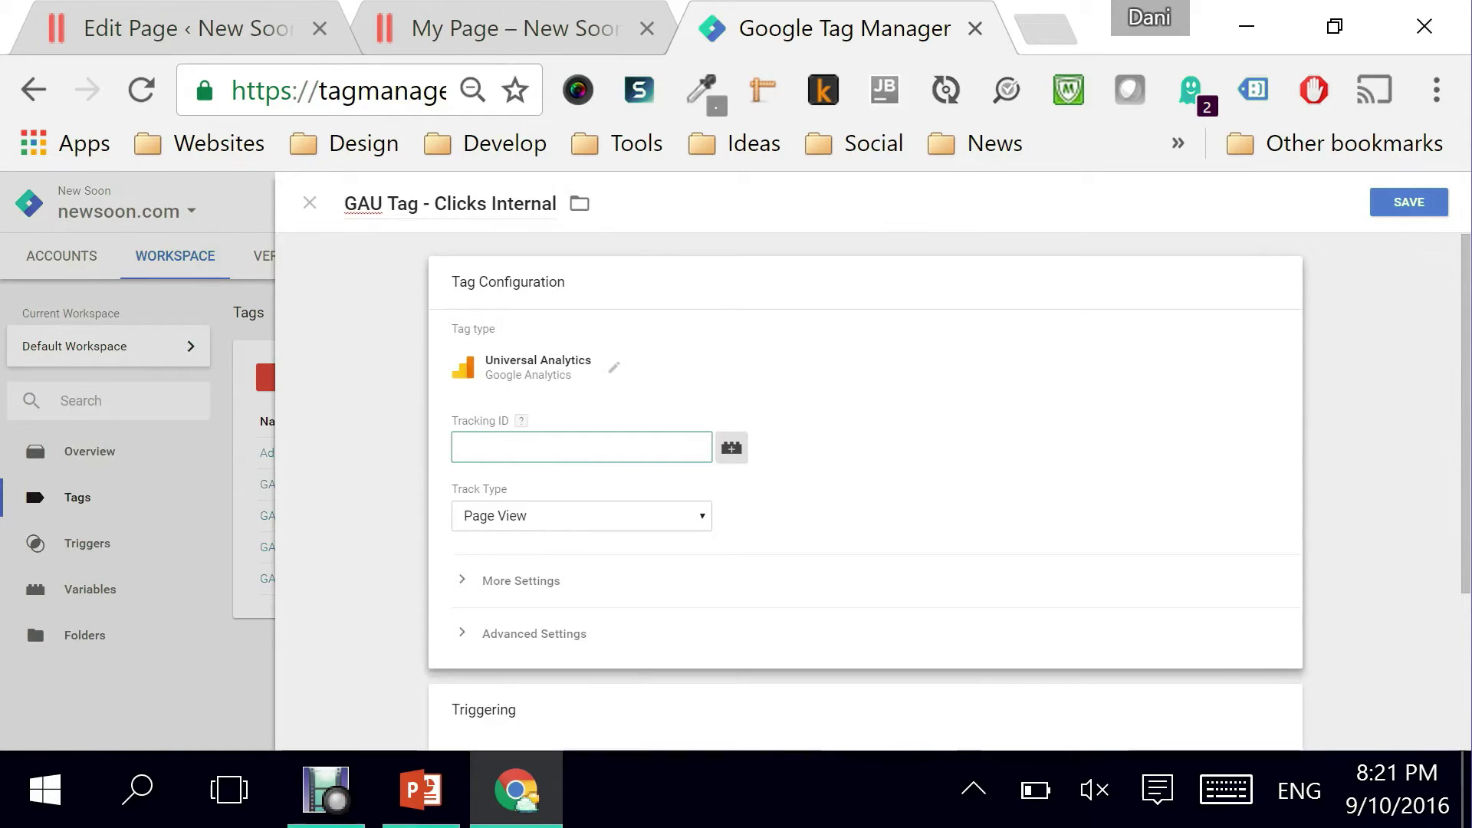
type("{{")
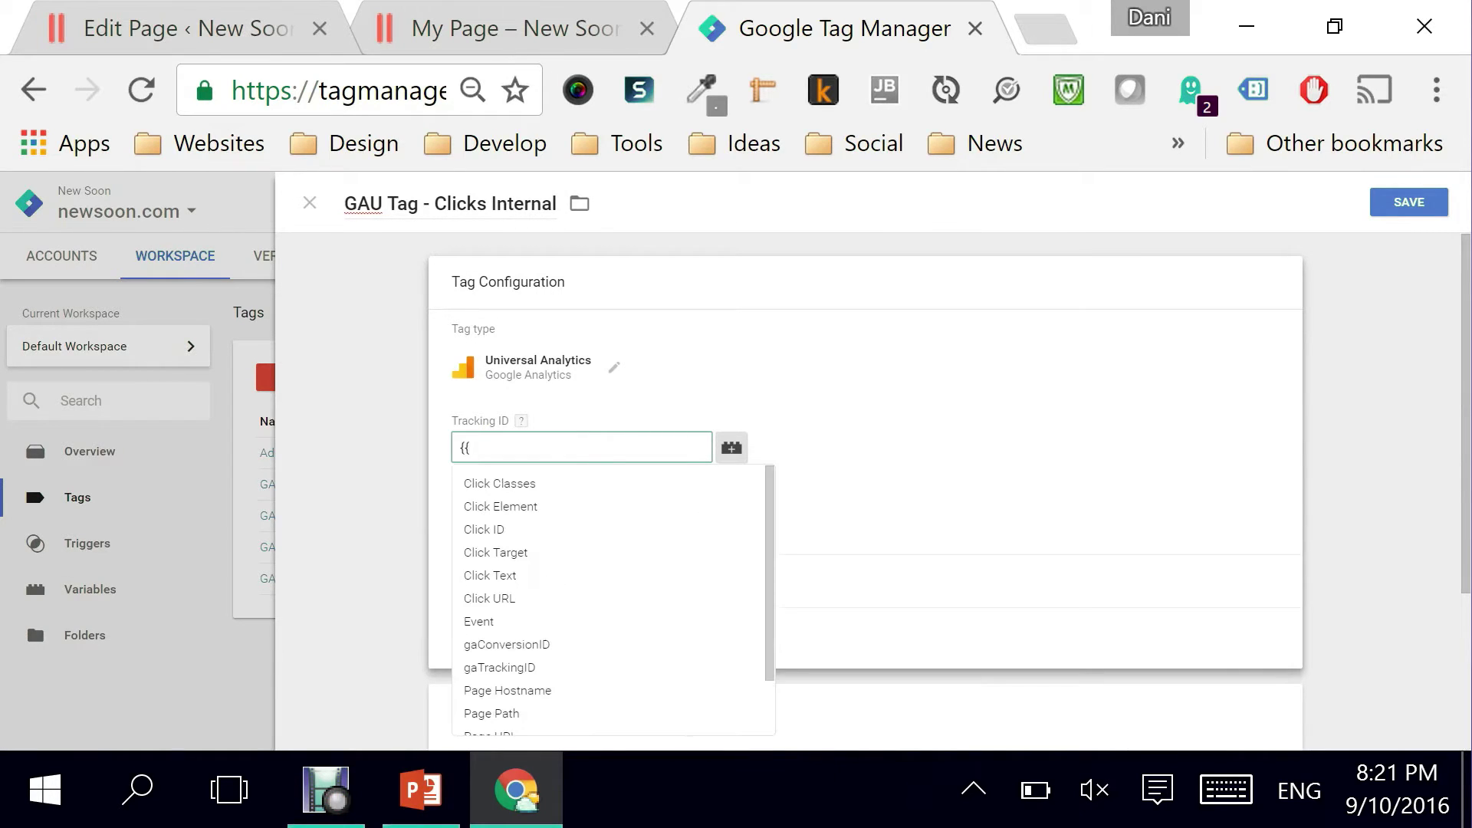
type("ga")
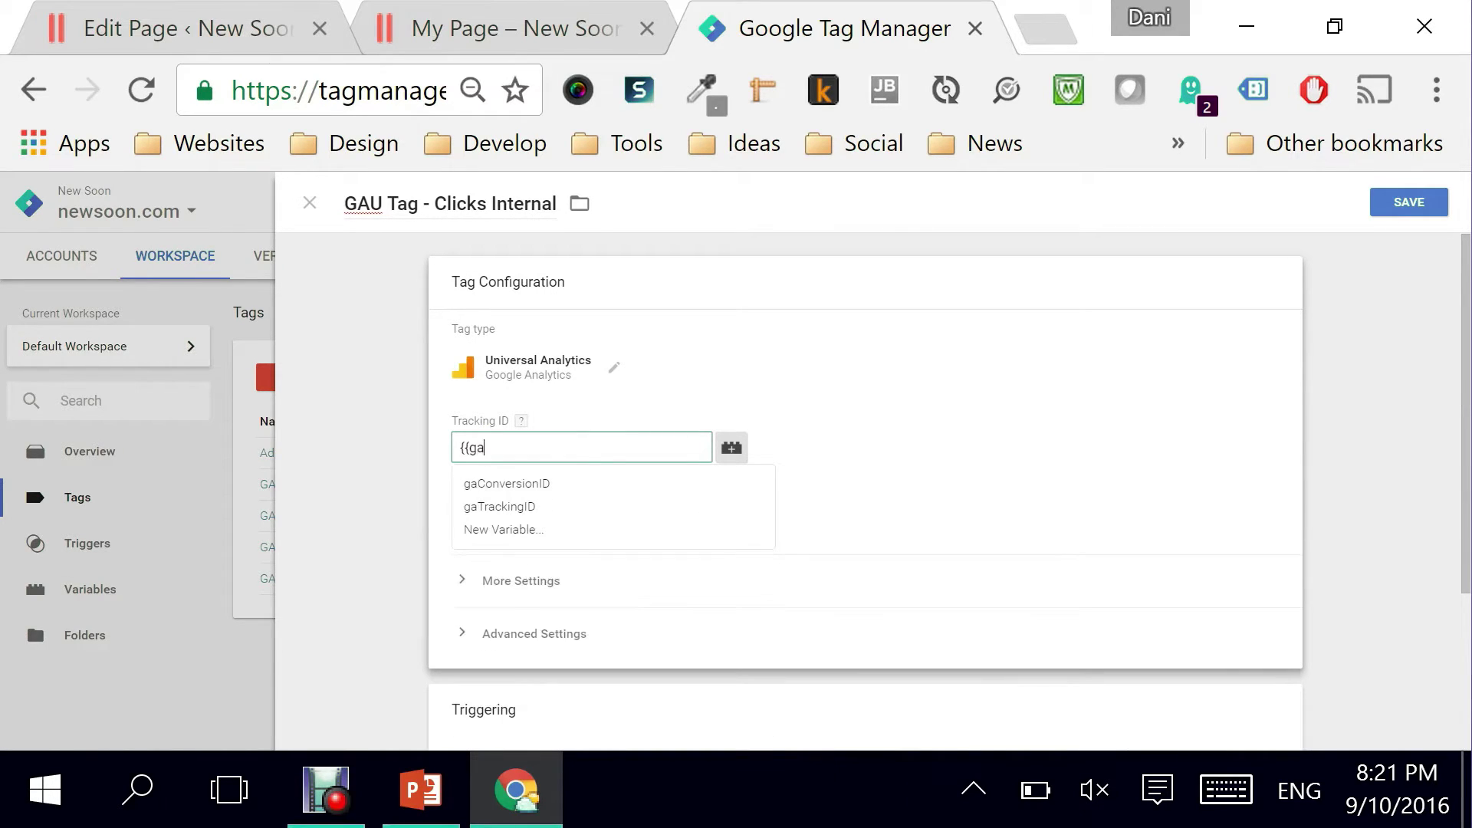
left_click(521, 506)
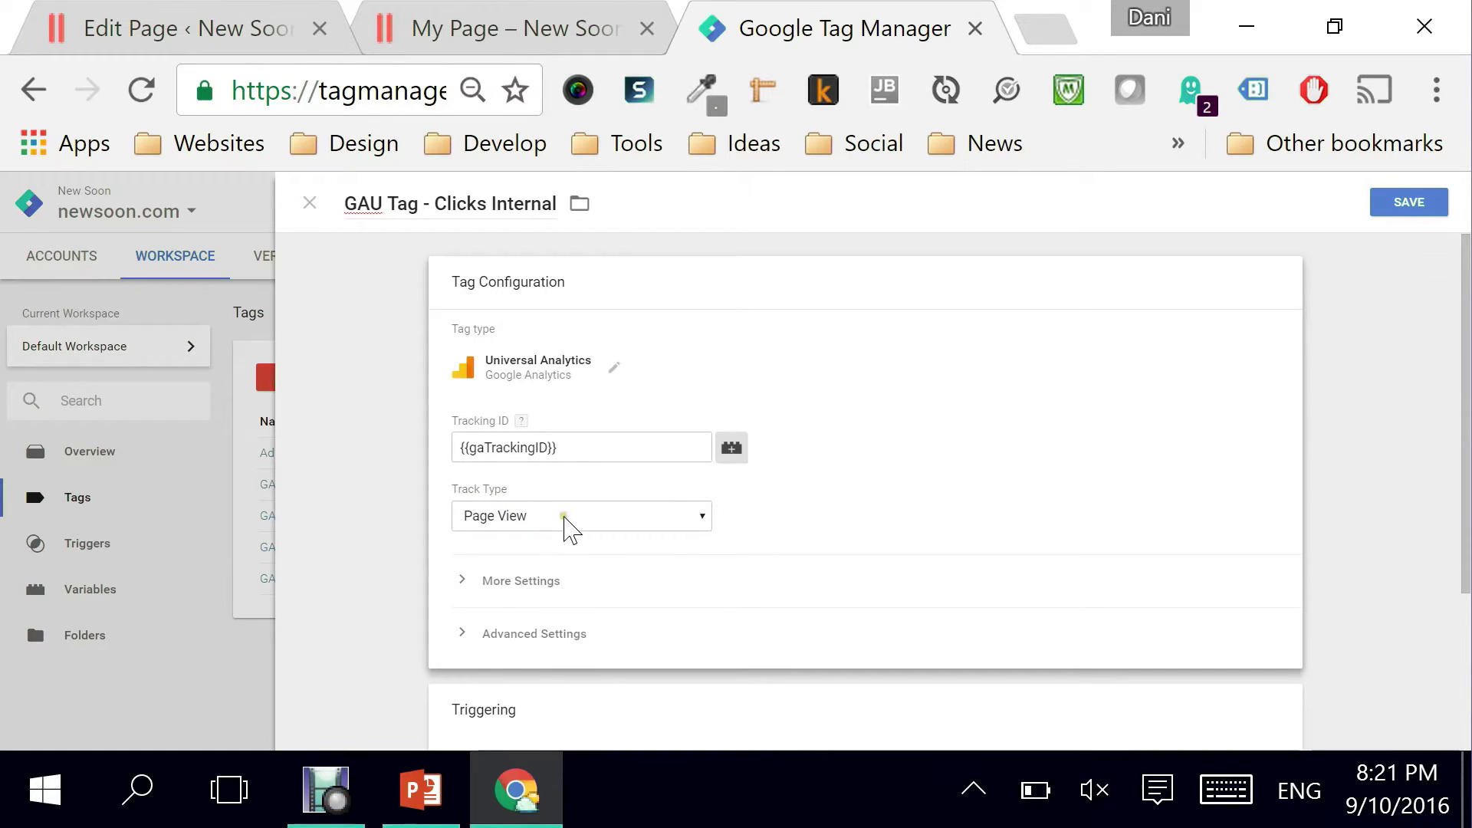
left_click(563, 518)
Set the track type to Event with Category 'Click' and Action 'Internal Clicks'
left_click(539, 556)
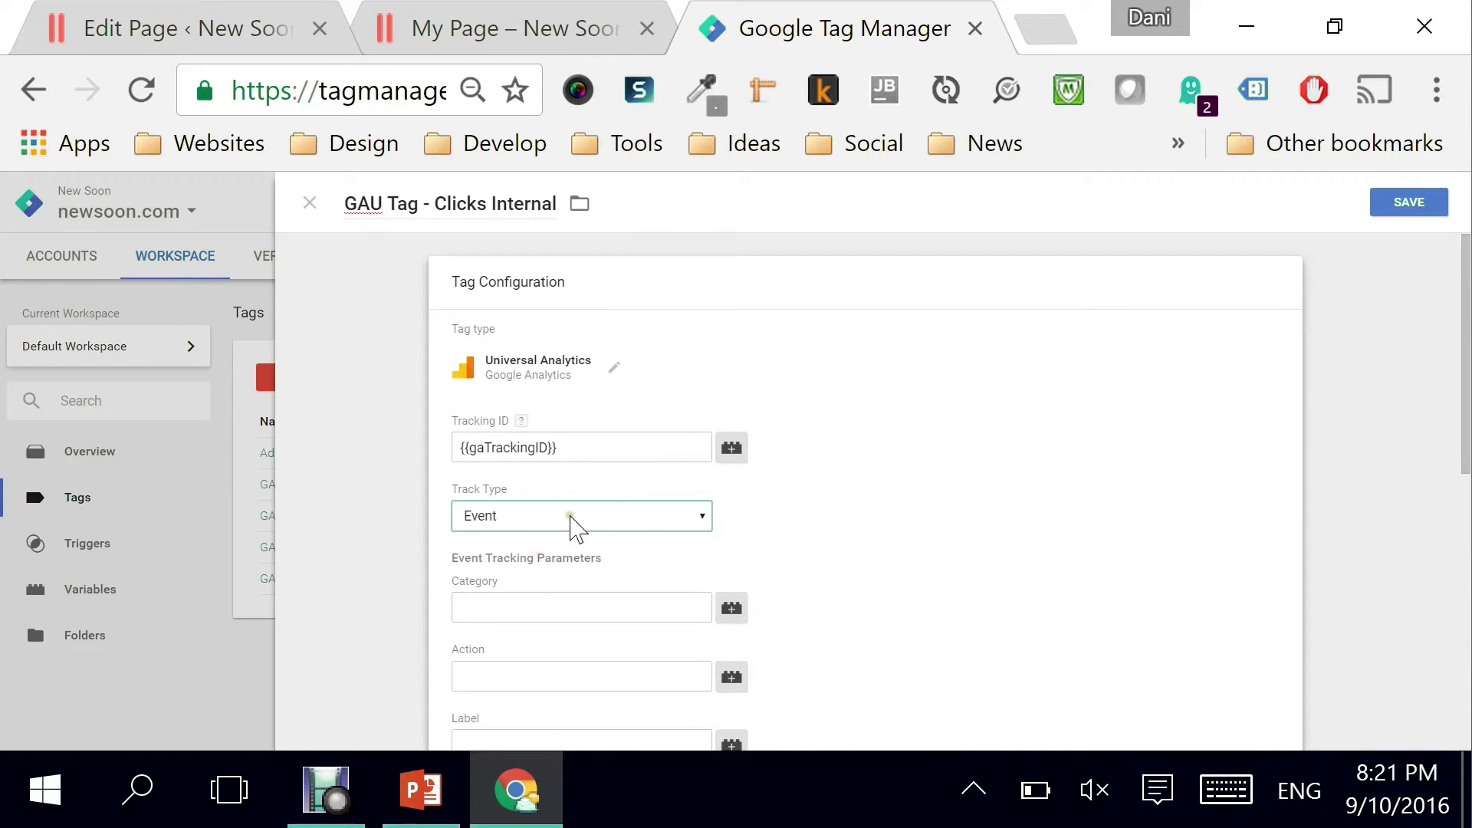
scroll(903, 526, "down", 3)
left_click(504, 414)
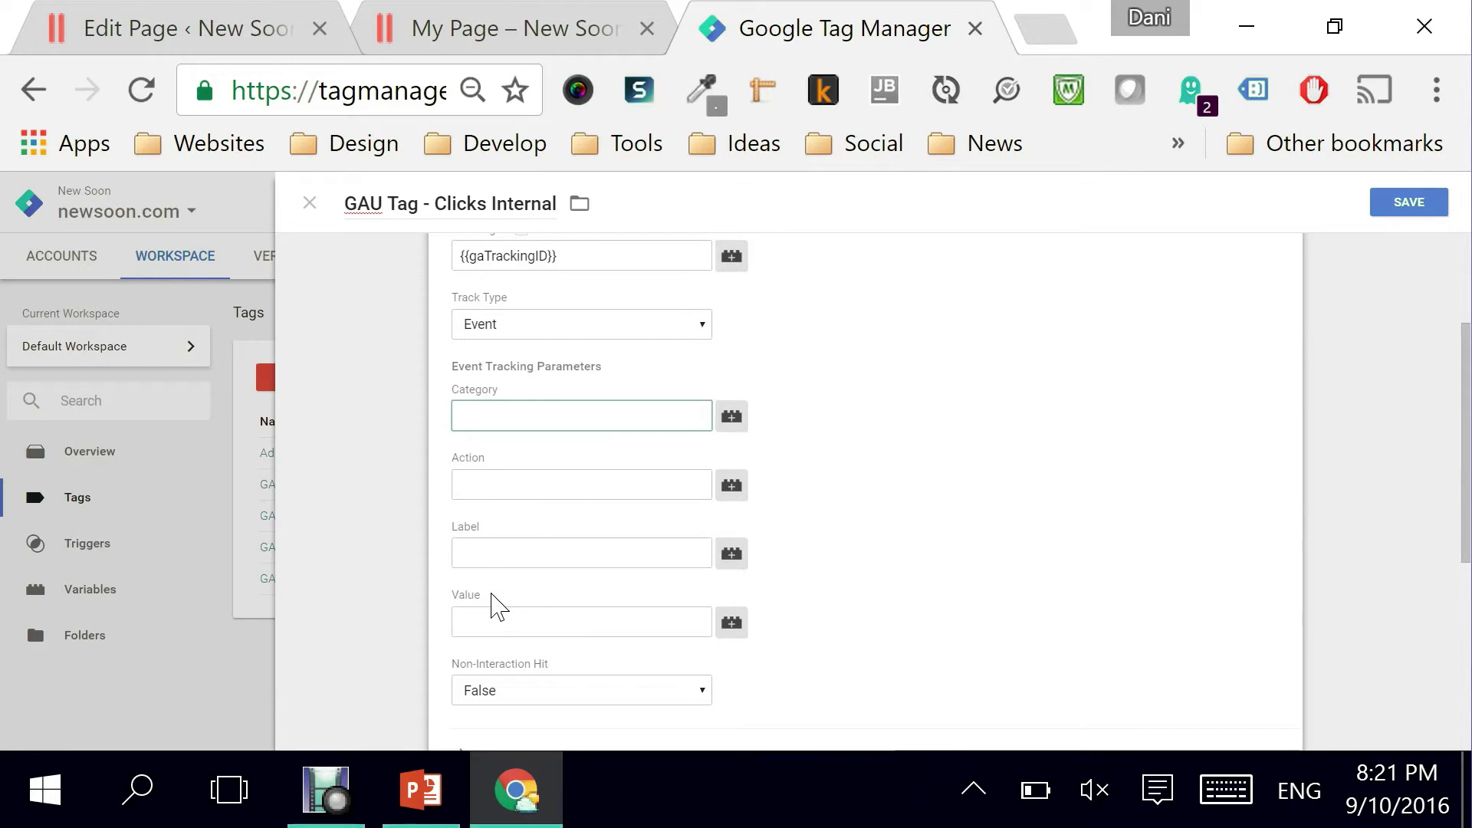
type("Click")
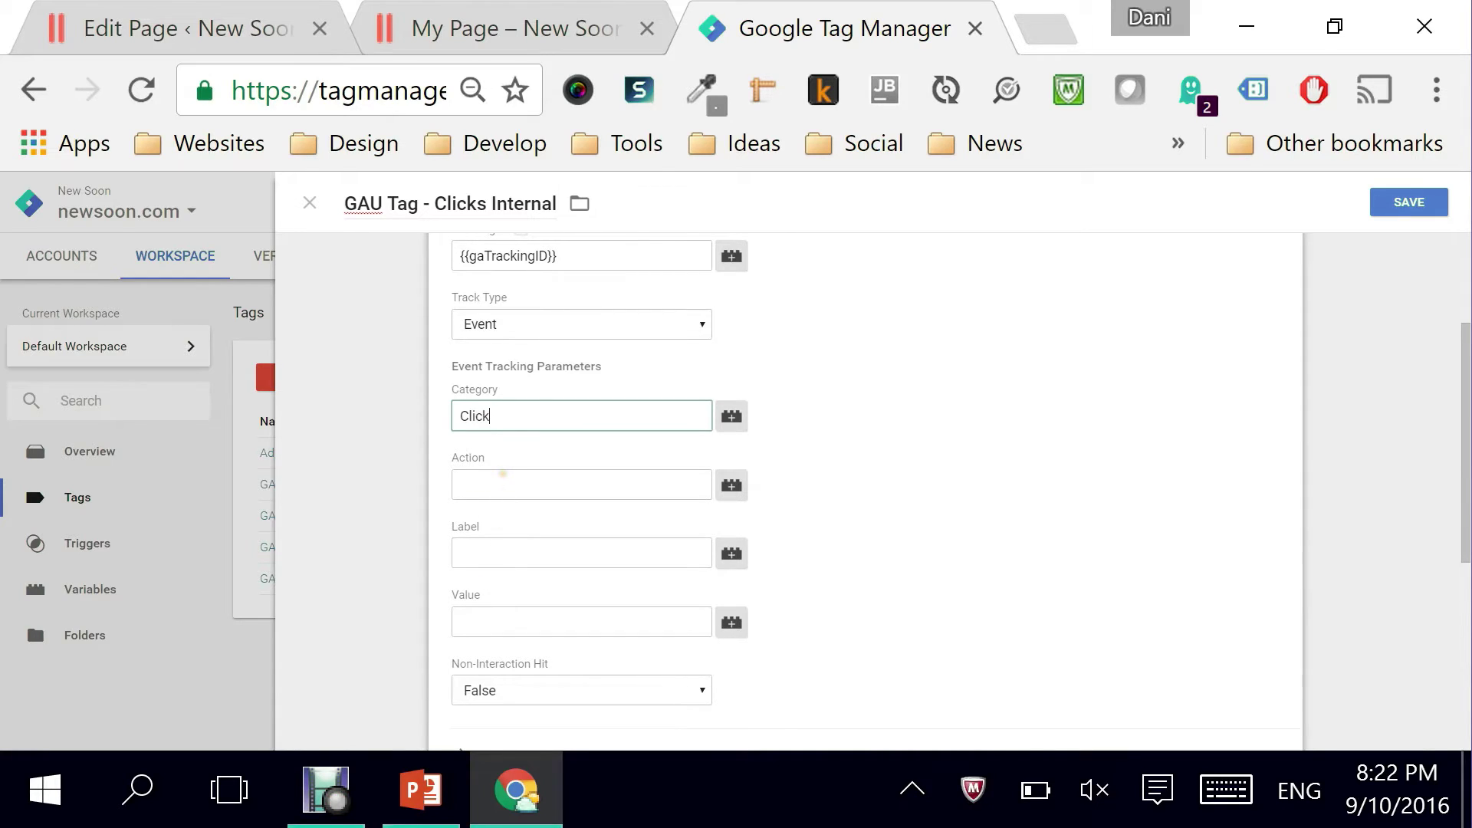
left_click(503, 479)
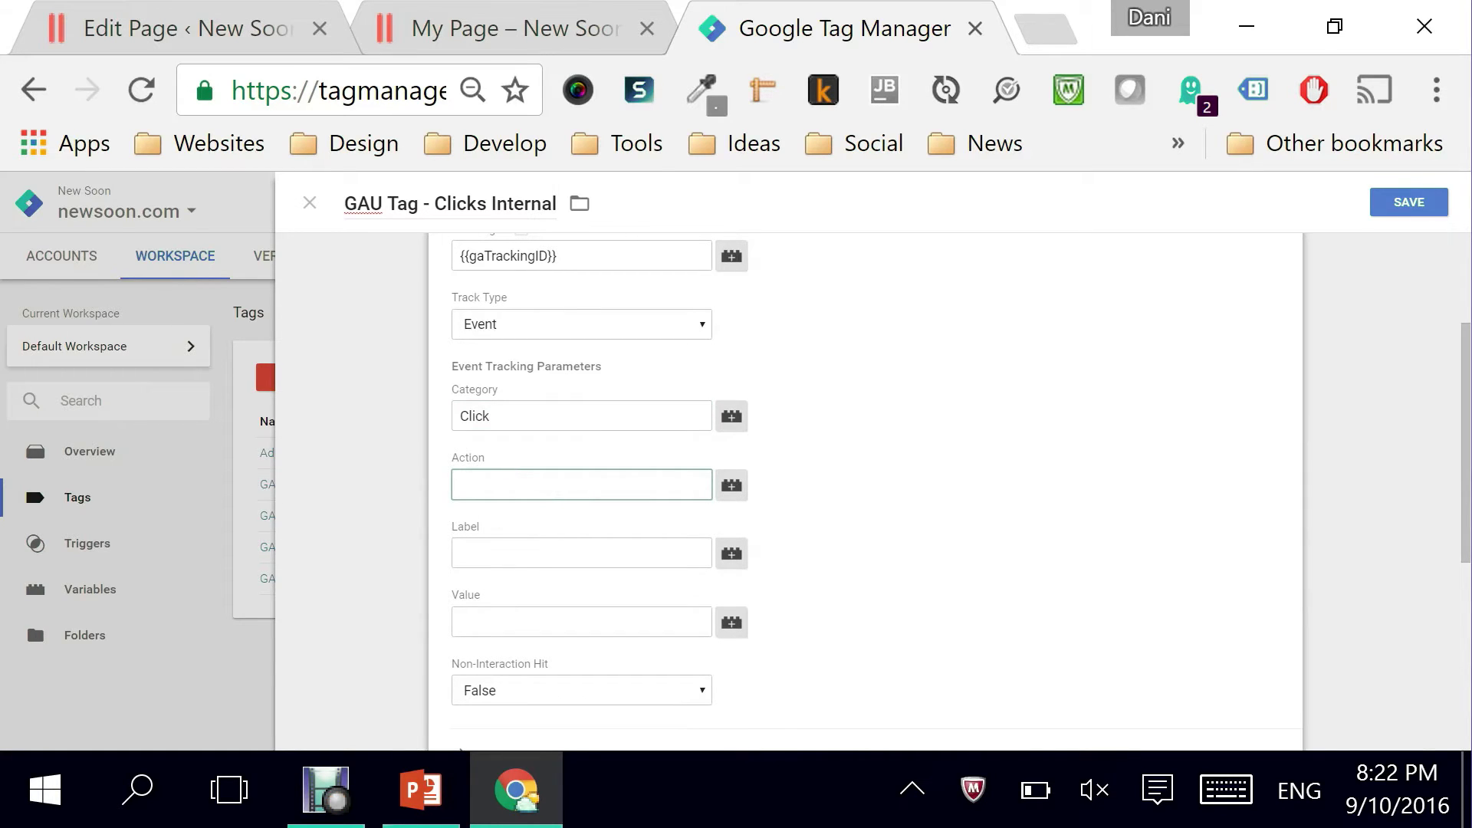
type("Internal Clicks")
Set the event Label to the {{Click ID}} variable
left_click(520, 556)
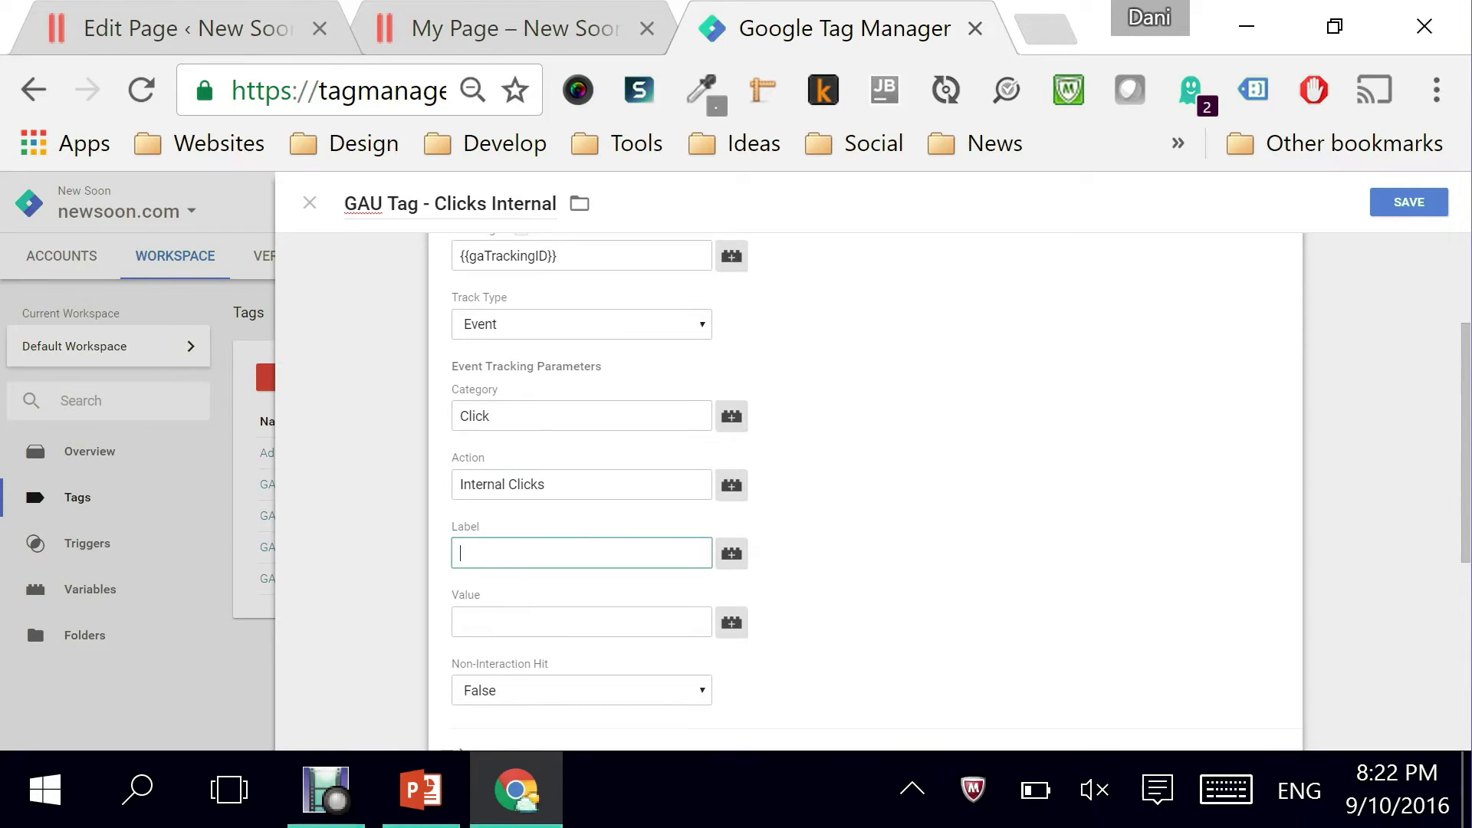
type("{{Clo")
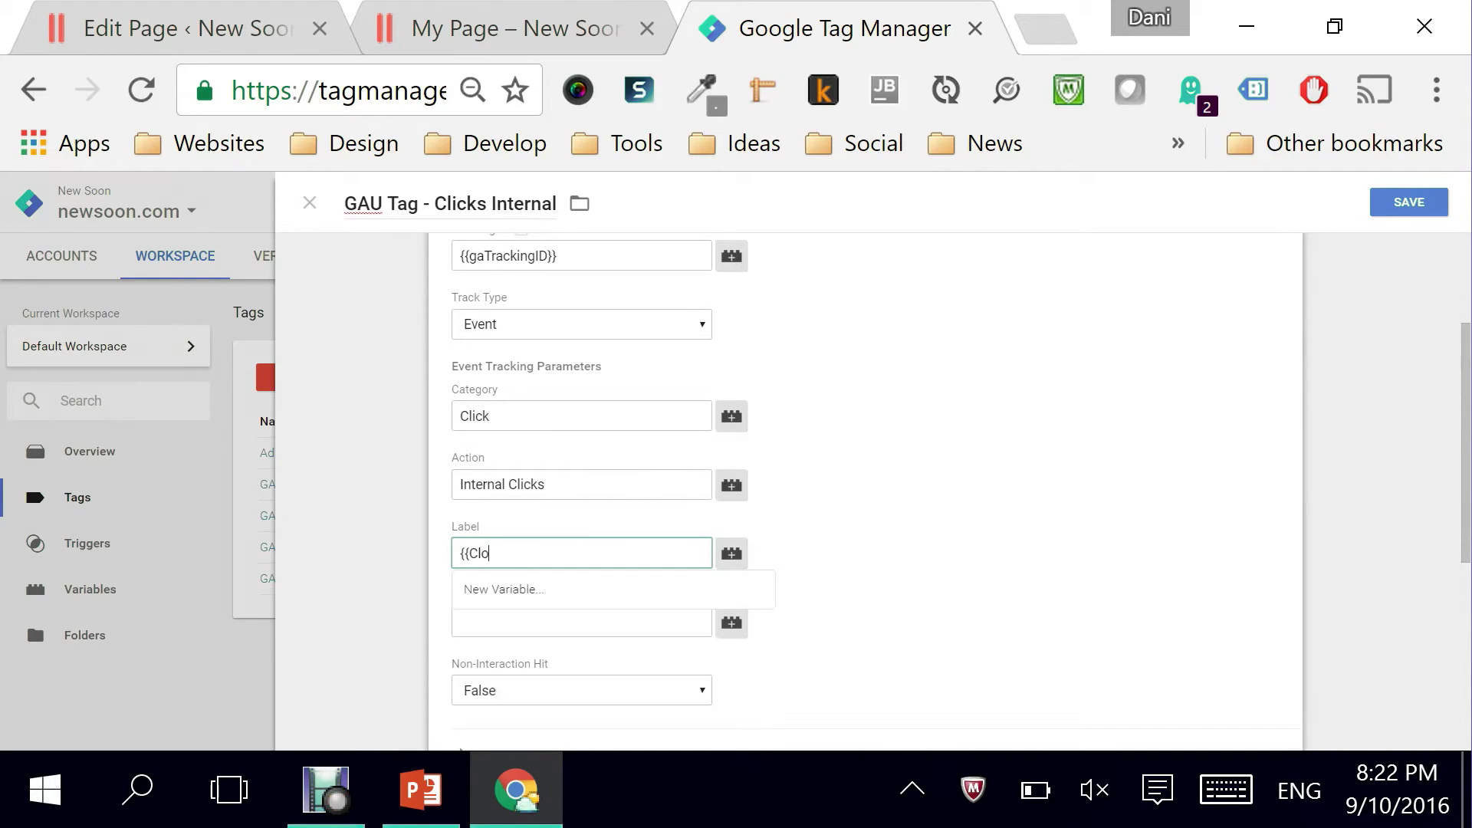
key("BackSpace")
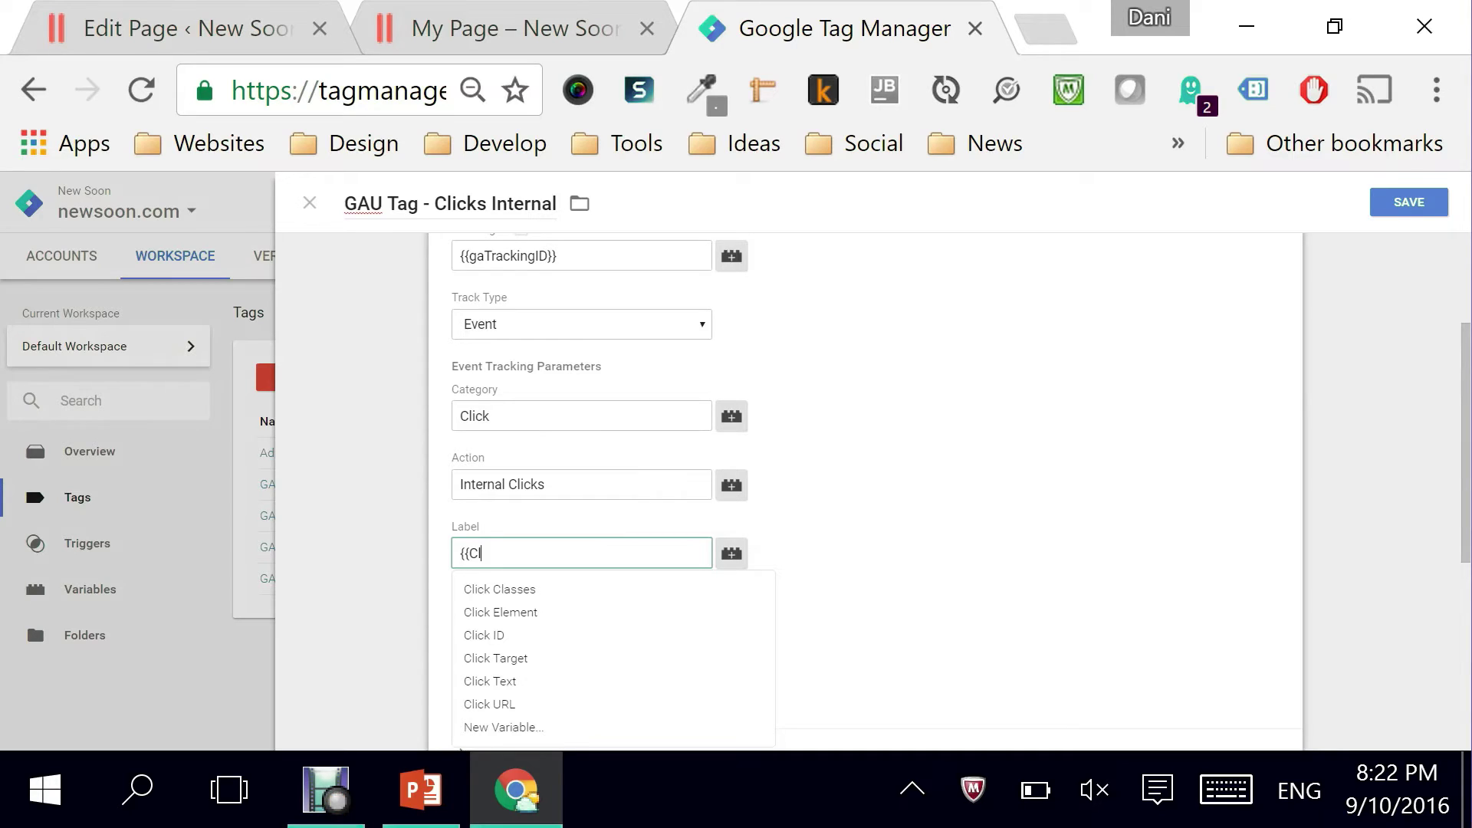
left_click(486, 635)
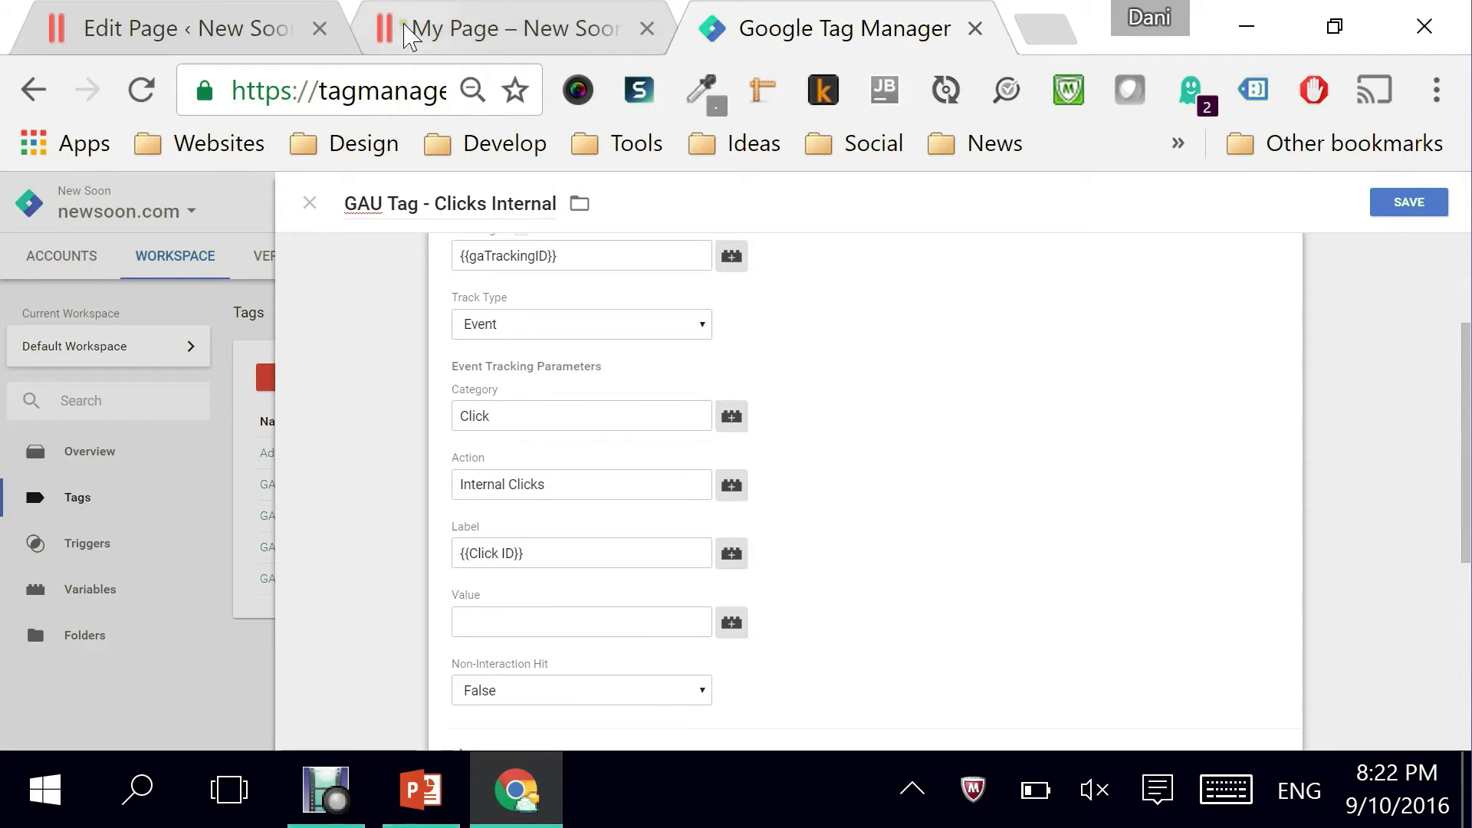
Check the sf-my-page link id in the WordPress page source and live page, then return to Tag Manager
left_click(205, 34)
scroll(491, 567, "down", 3)
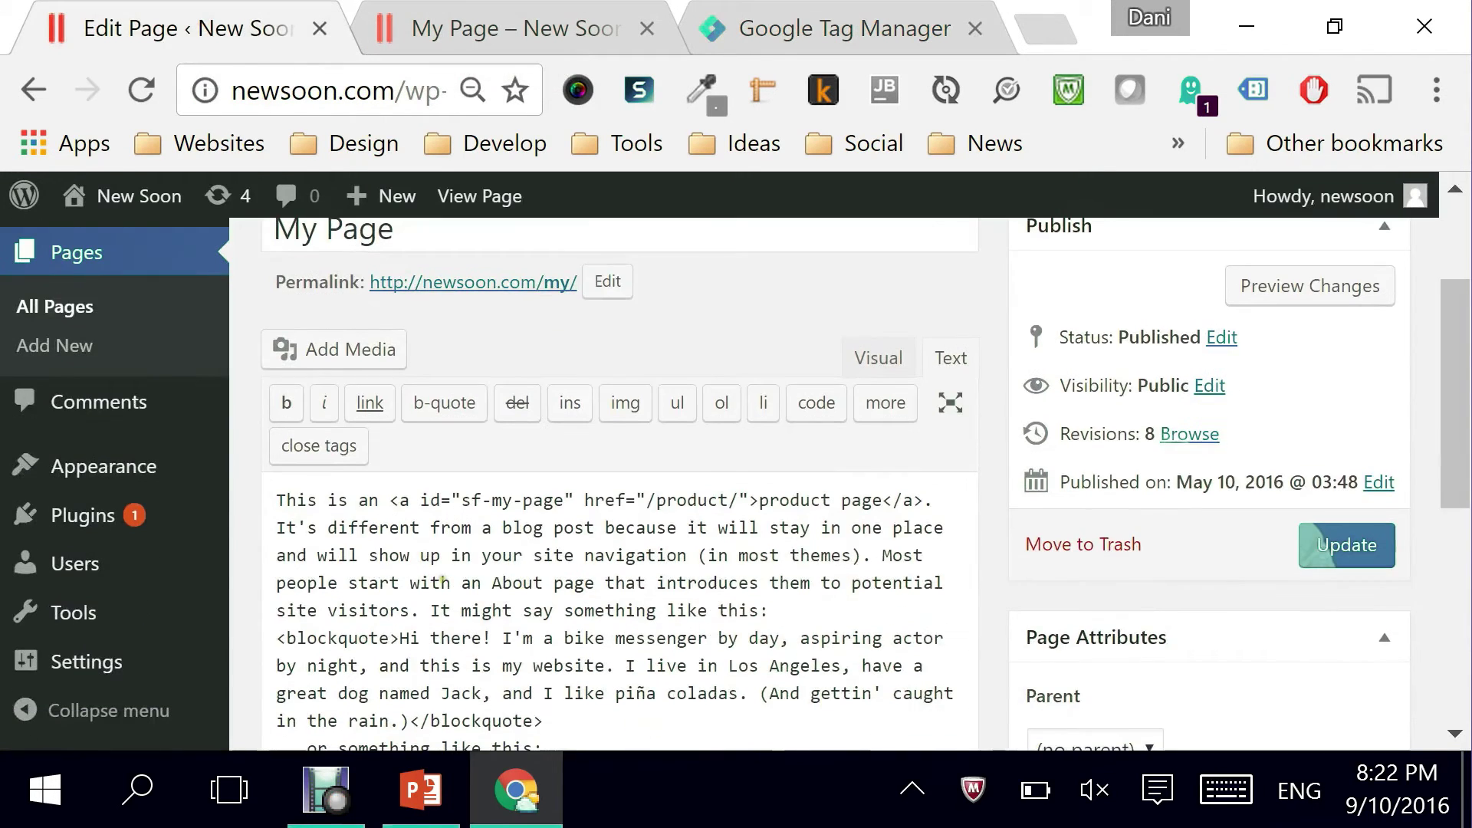
left_click_drag(462, 502, 564, 502)
left_click(462, 502)
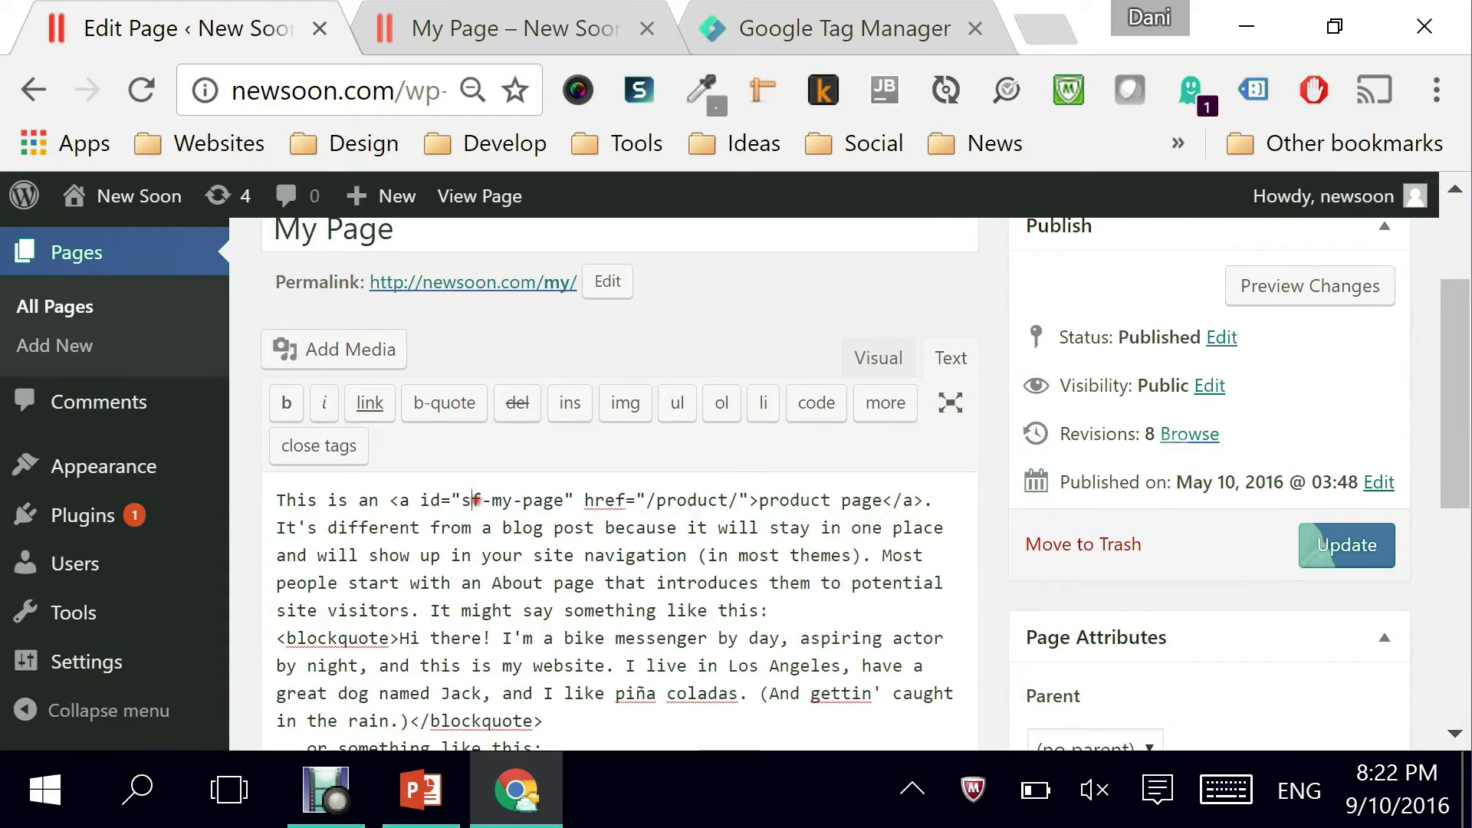
left_click_drag(461, 502, 565, 502)
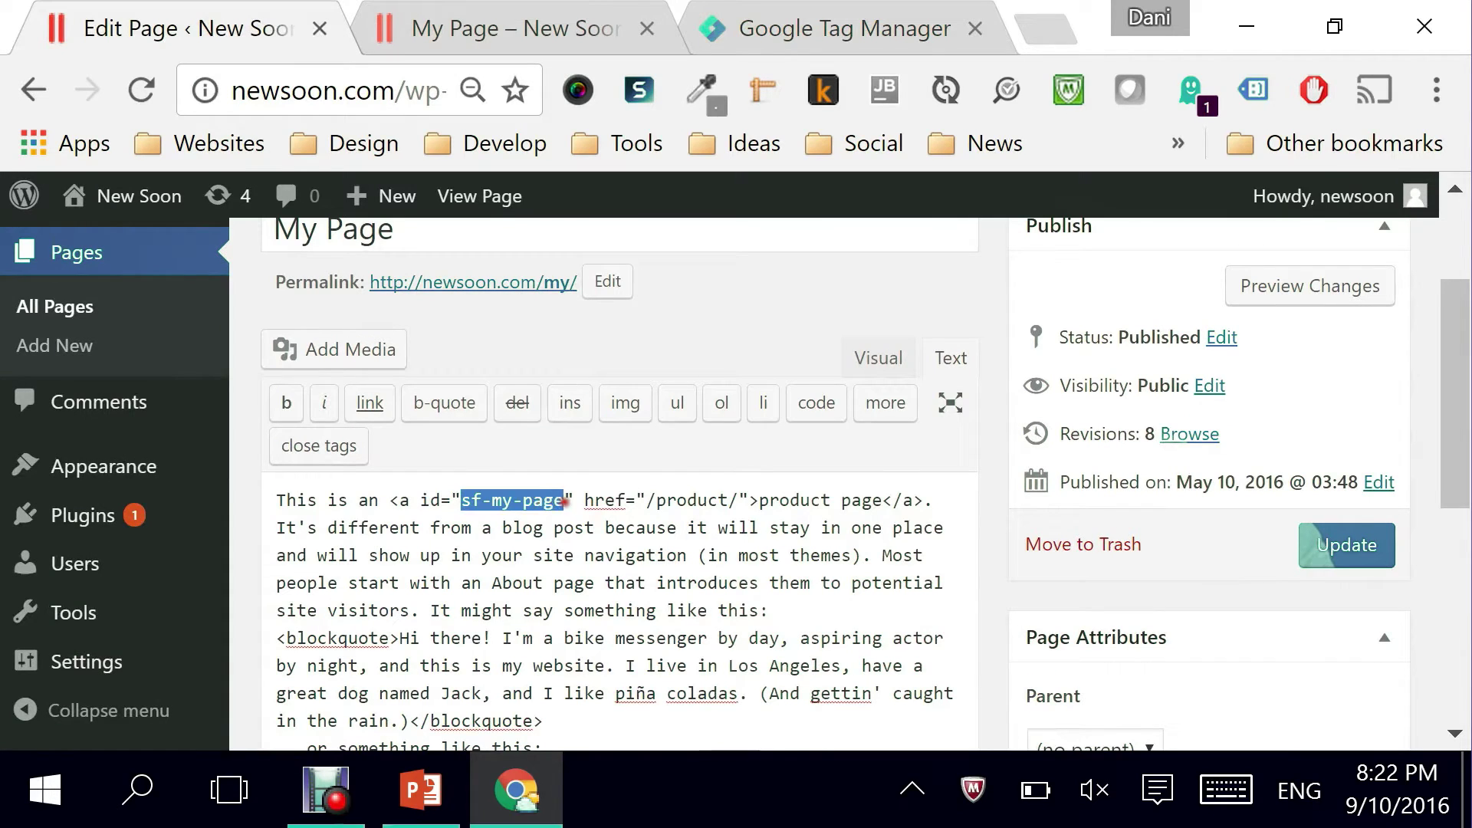
left_click(491, 26)
left_click(797, 44)
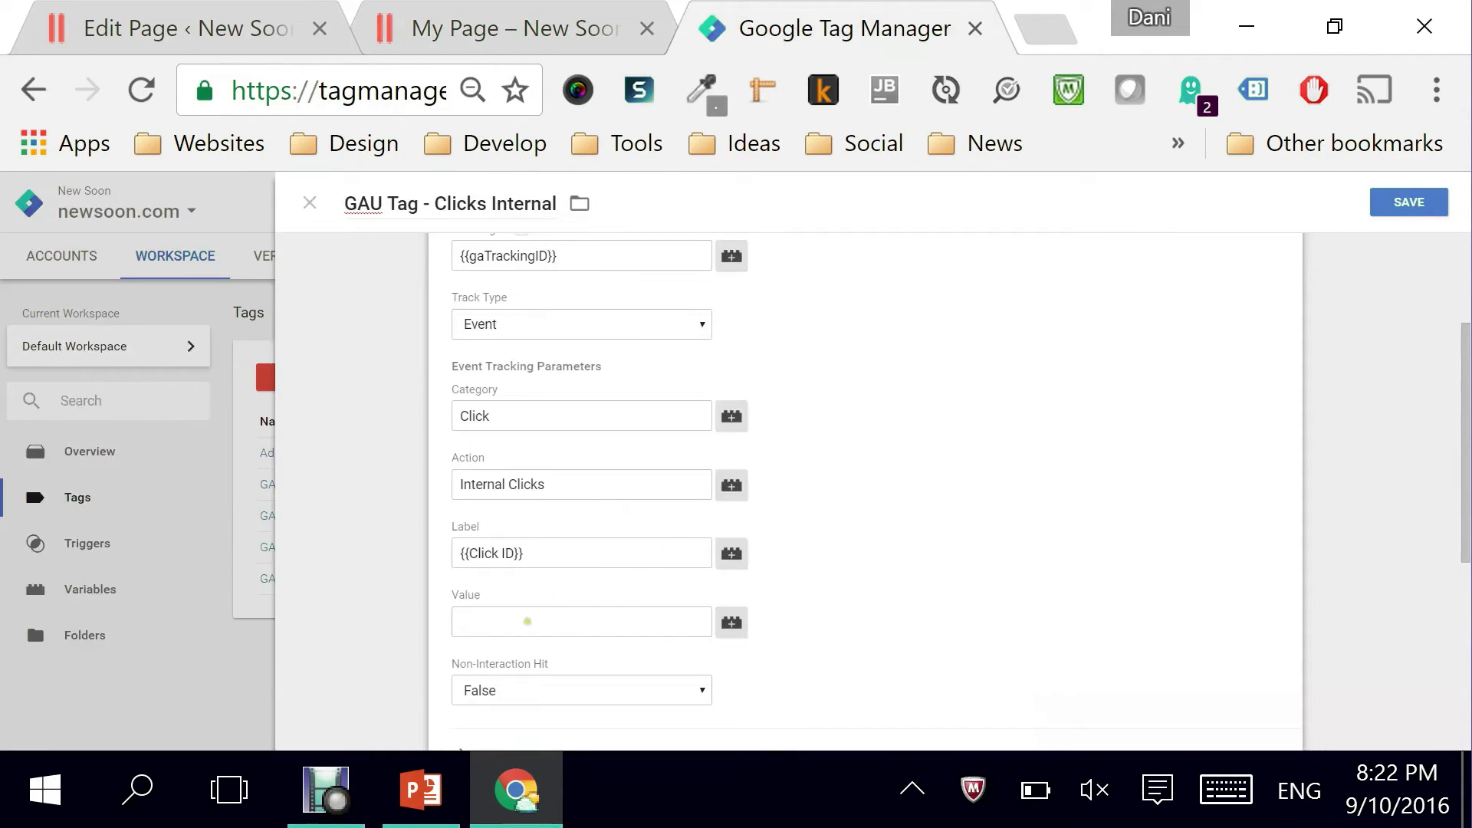
Set Non-Interaction Hit to True on the GAU Tag - Clicks Internal event
scroll(831, 609, "down", 2)
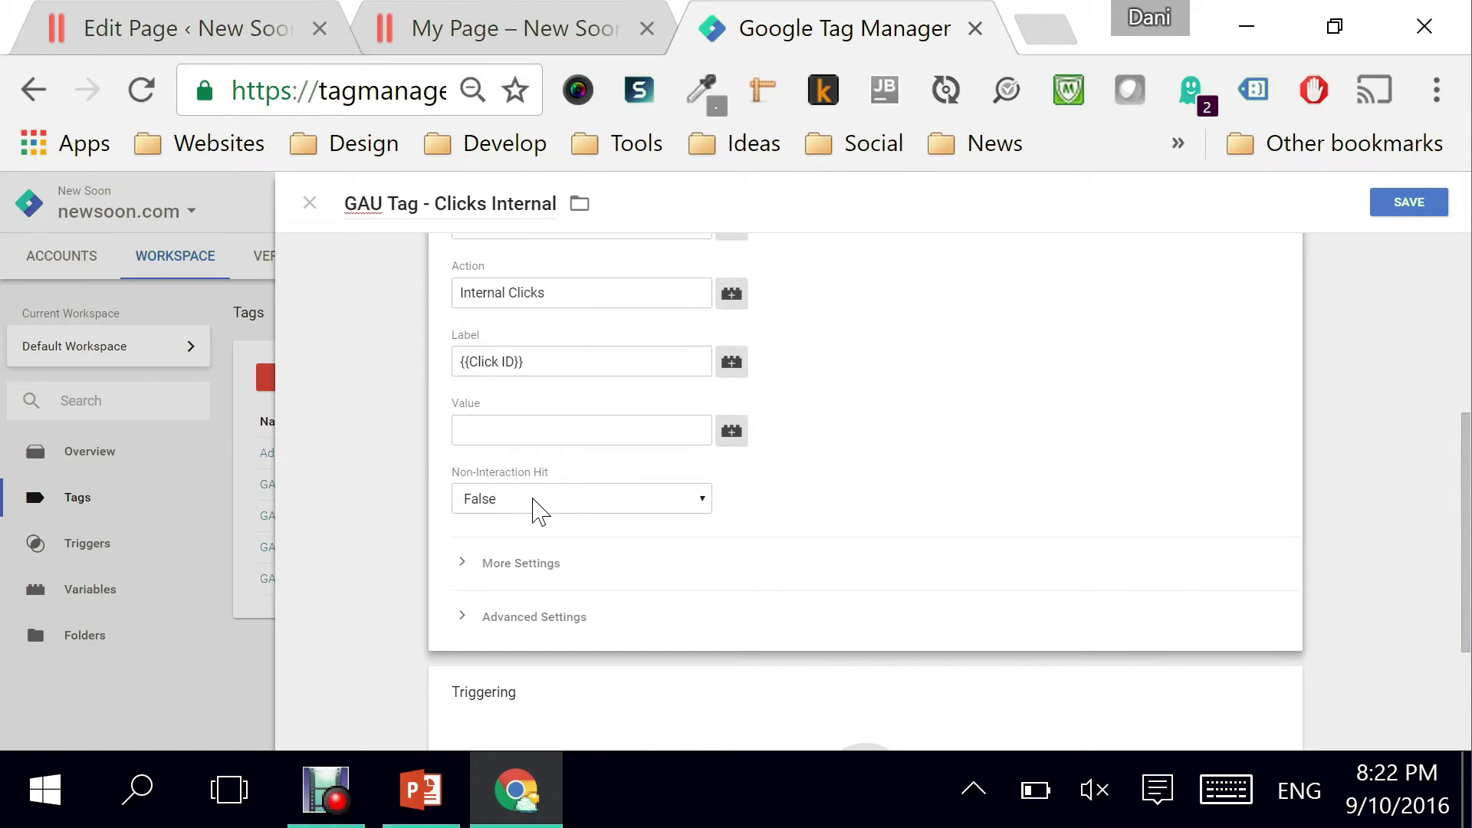
left_click(535, 499)
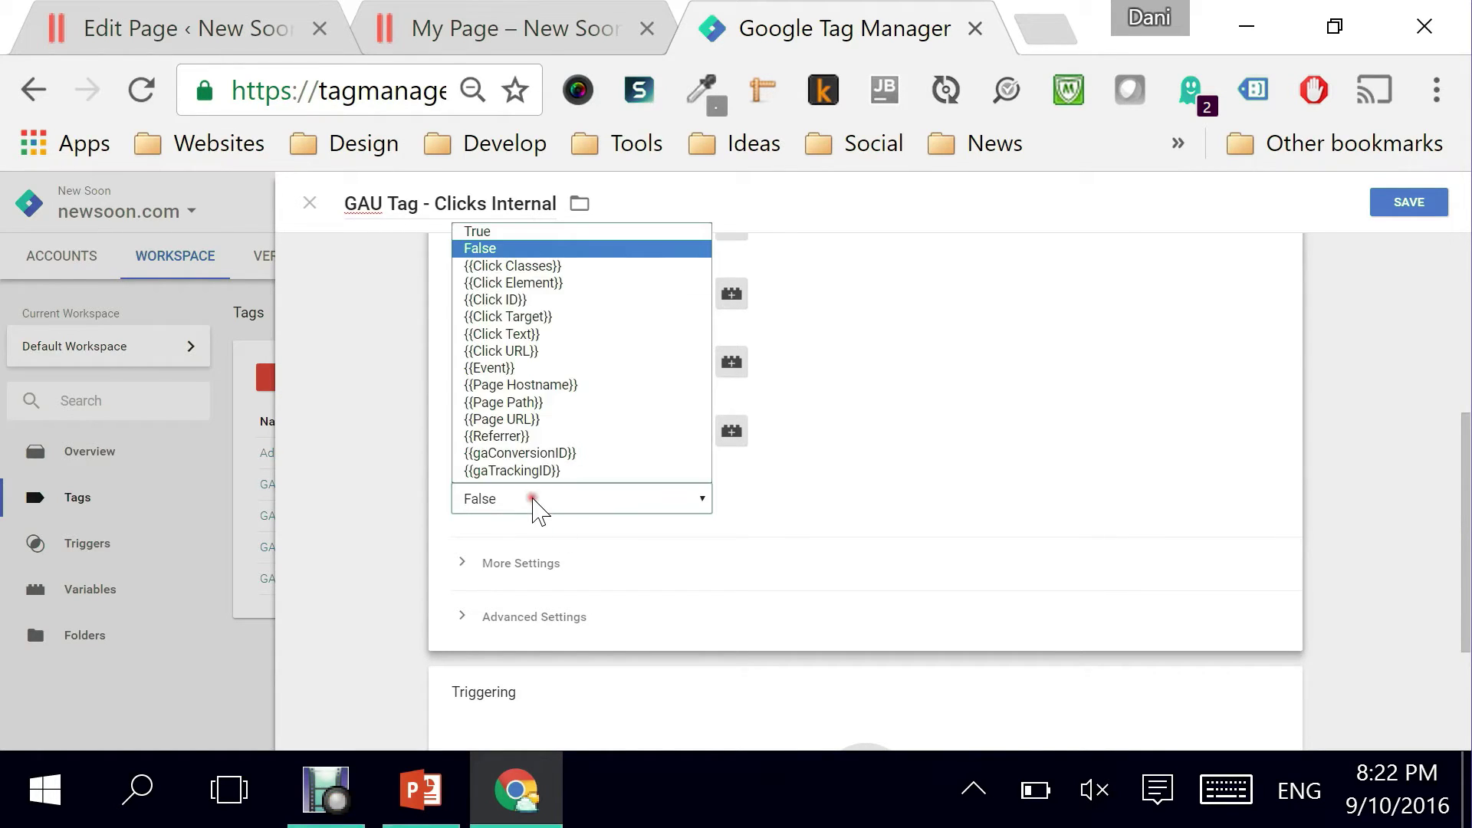
left_click(514, 230)
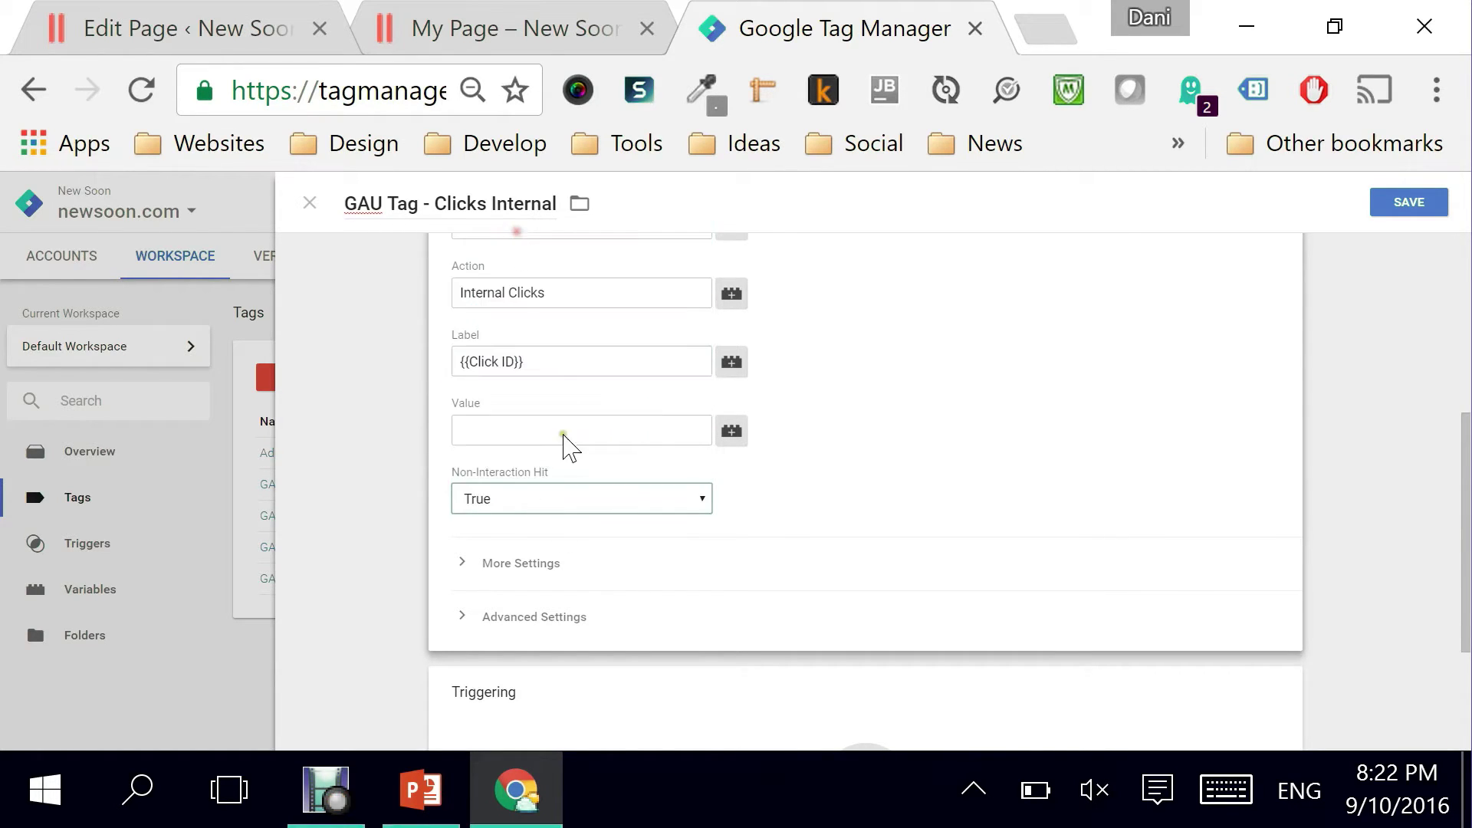
left_click(898, 502)
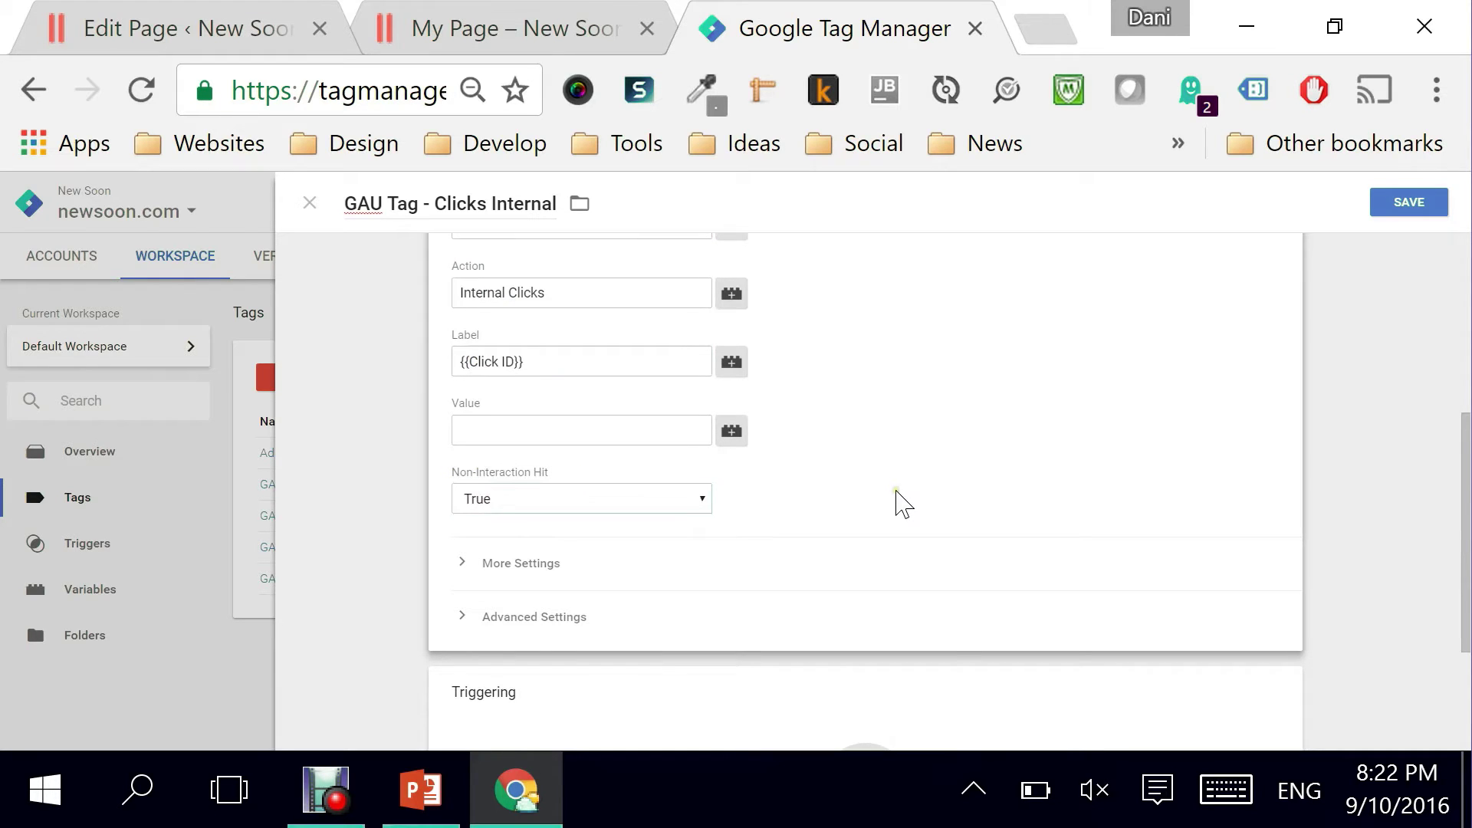
scroll(900, 504, "down", 2)
left_click(902, 503)
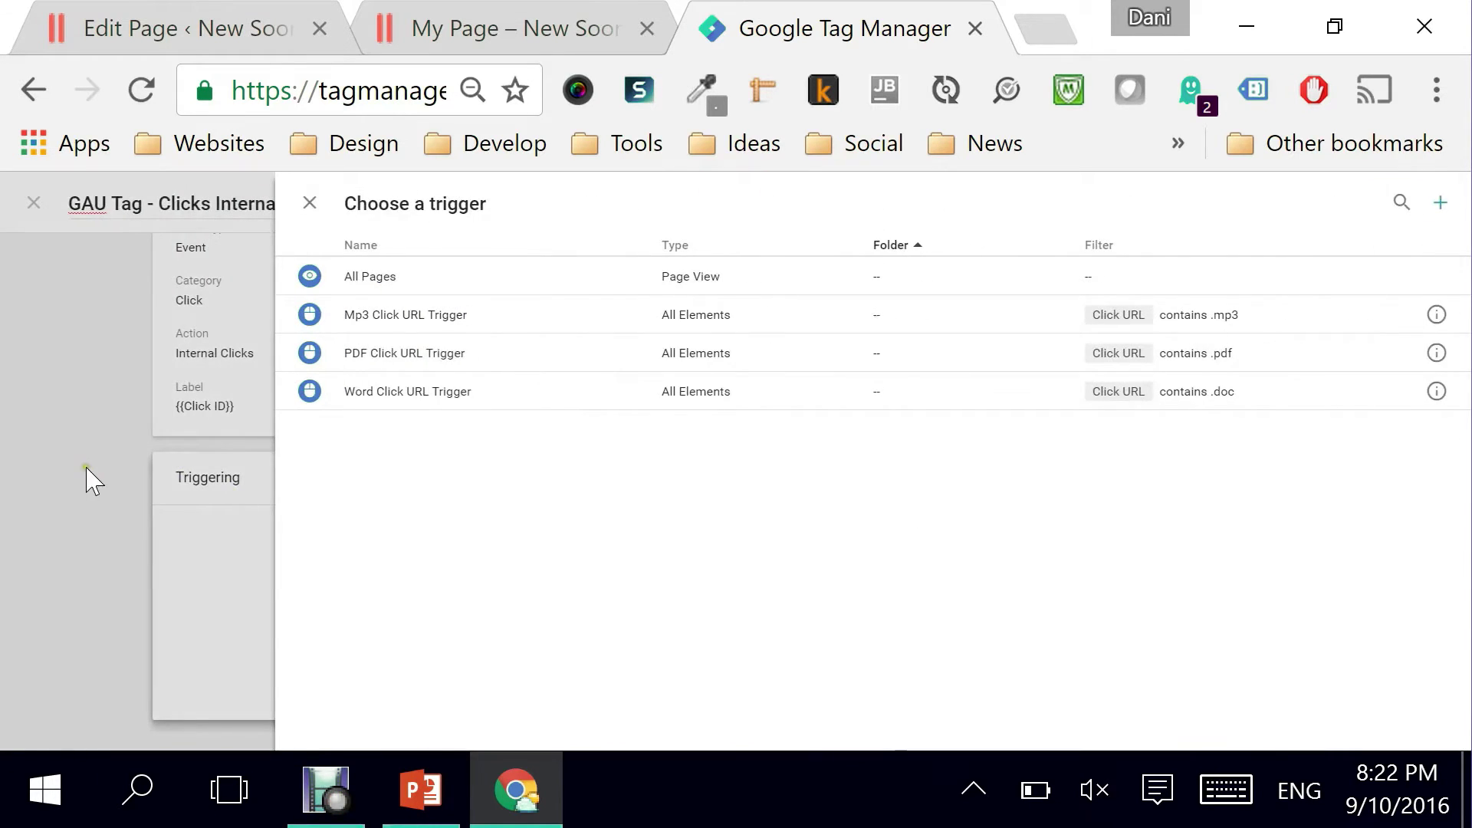
Create a new trigger for the tag and start naming it 'Internal Link ClickID'
left_click(86, 480)
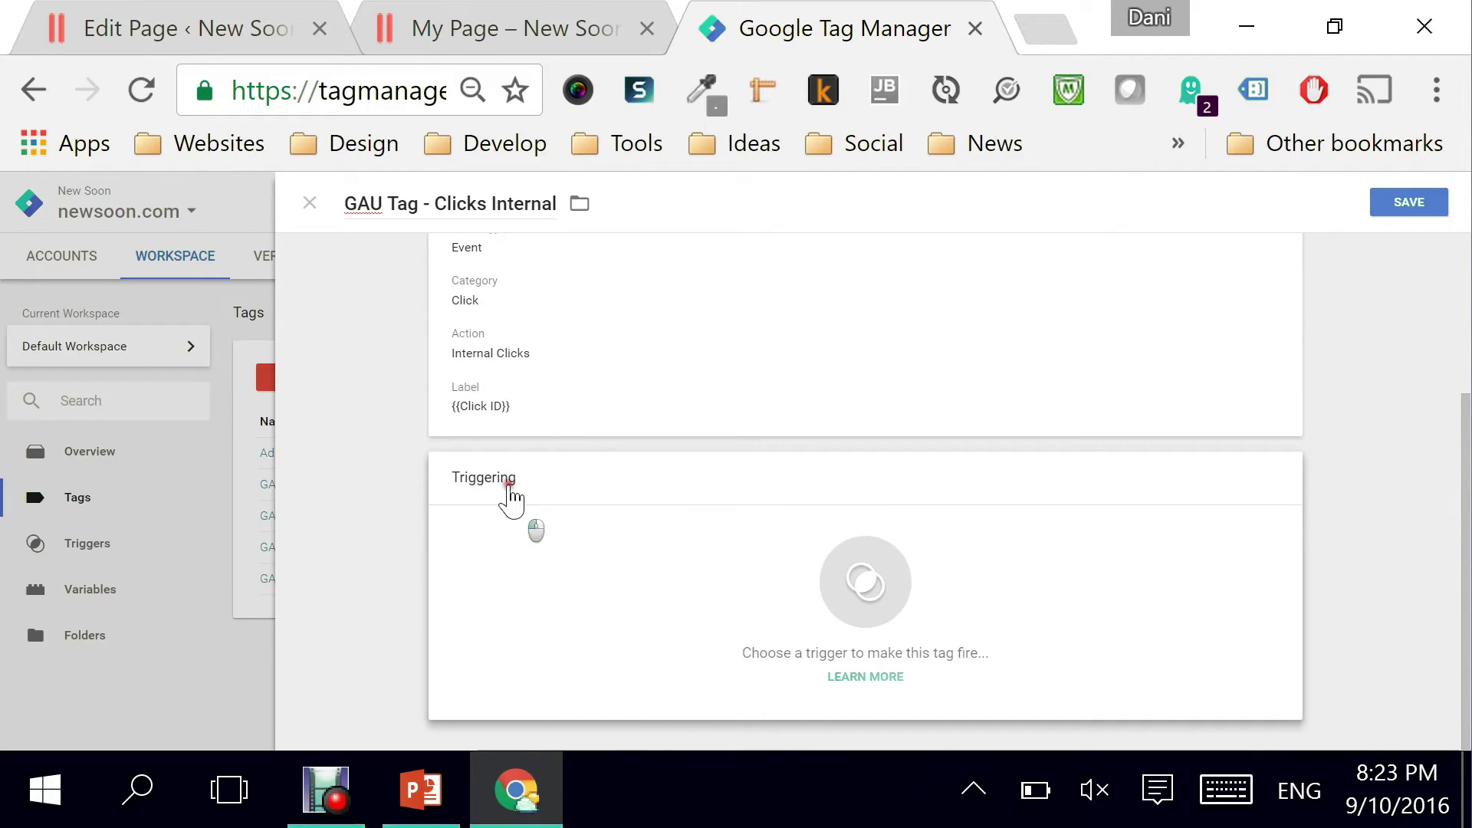
left_click(1272, 490)
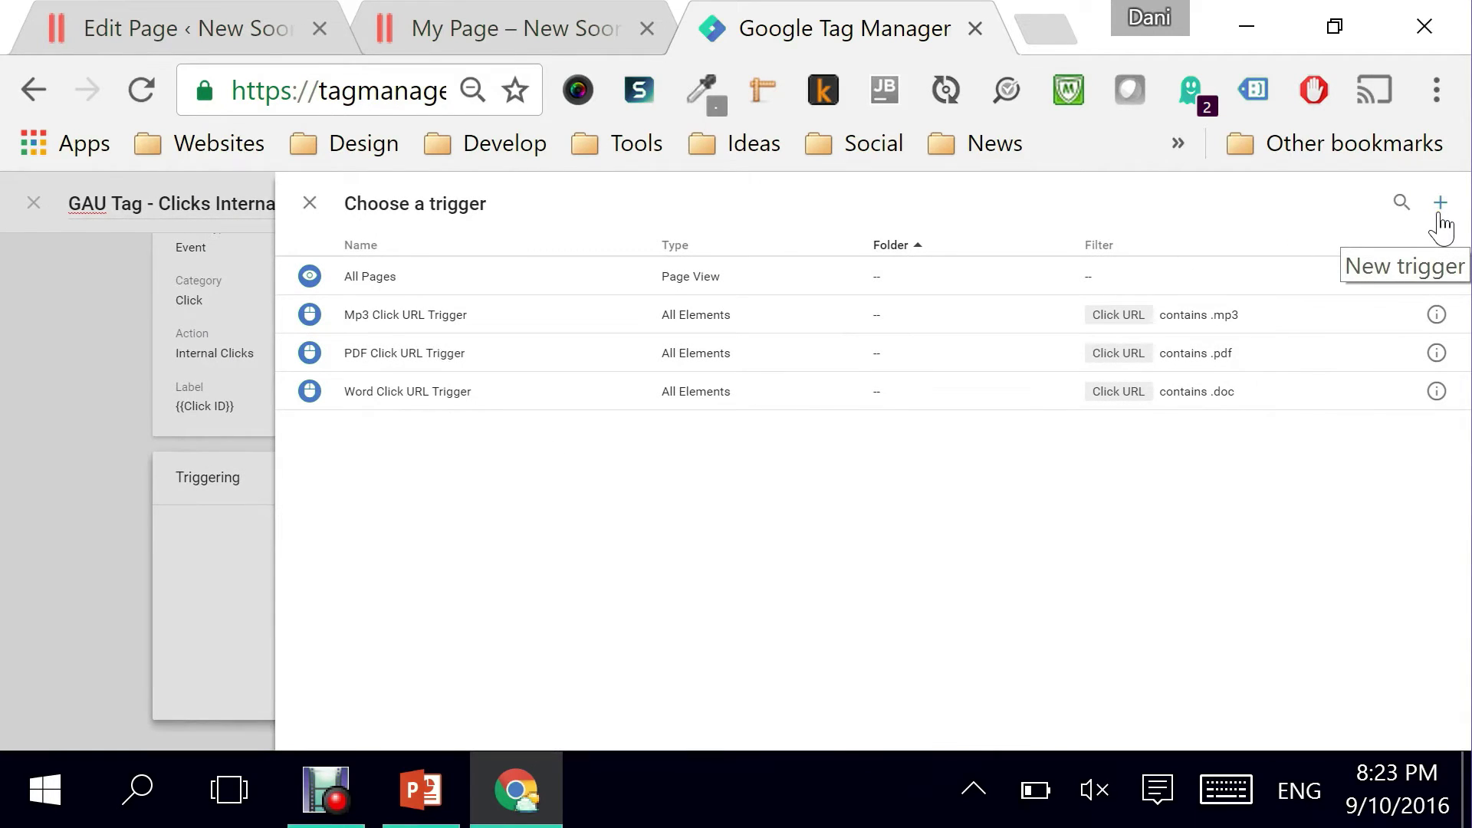
left_click(1439, 208)
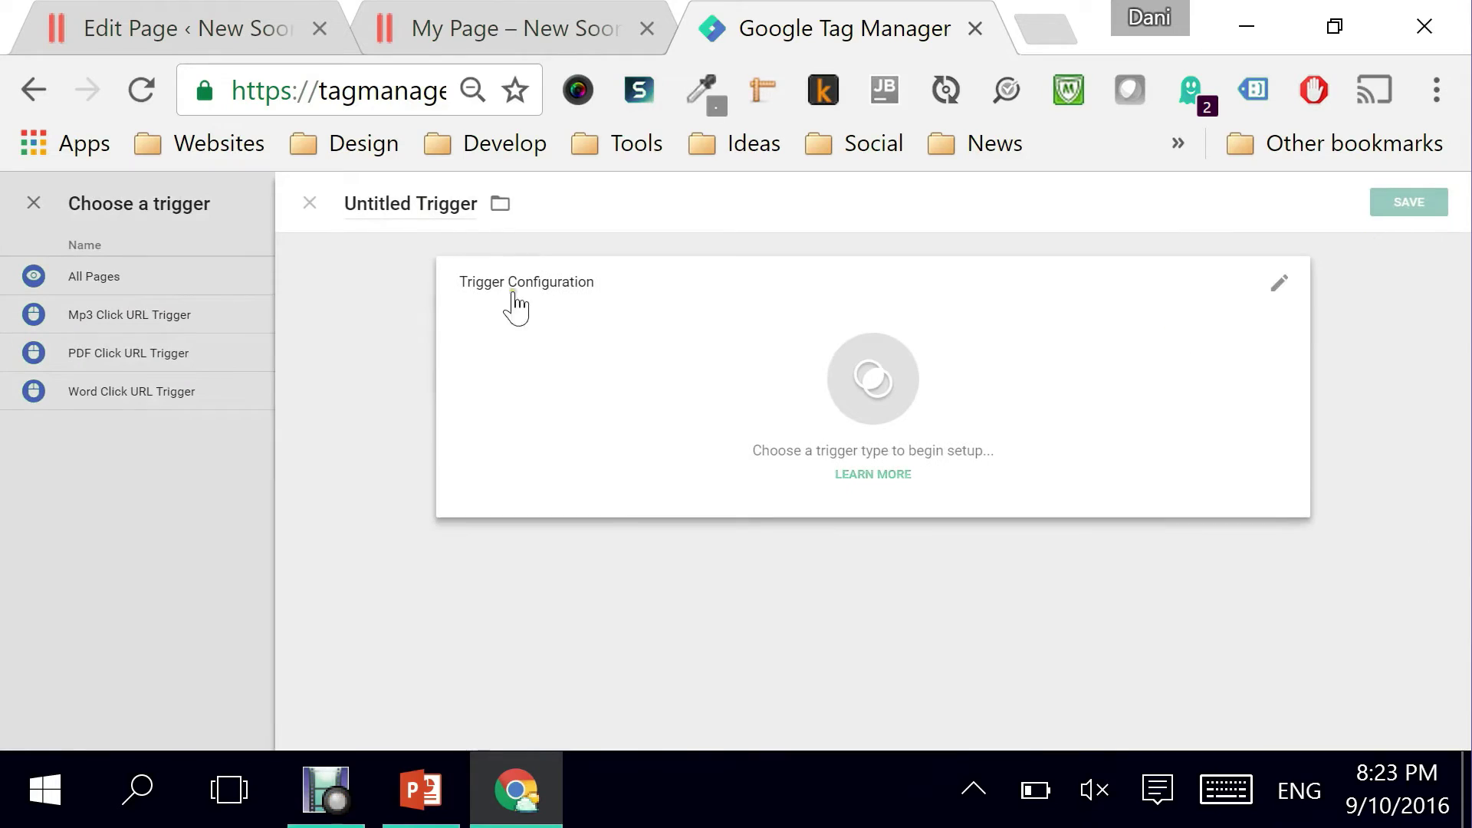
double_click(347, 205)
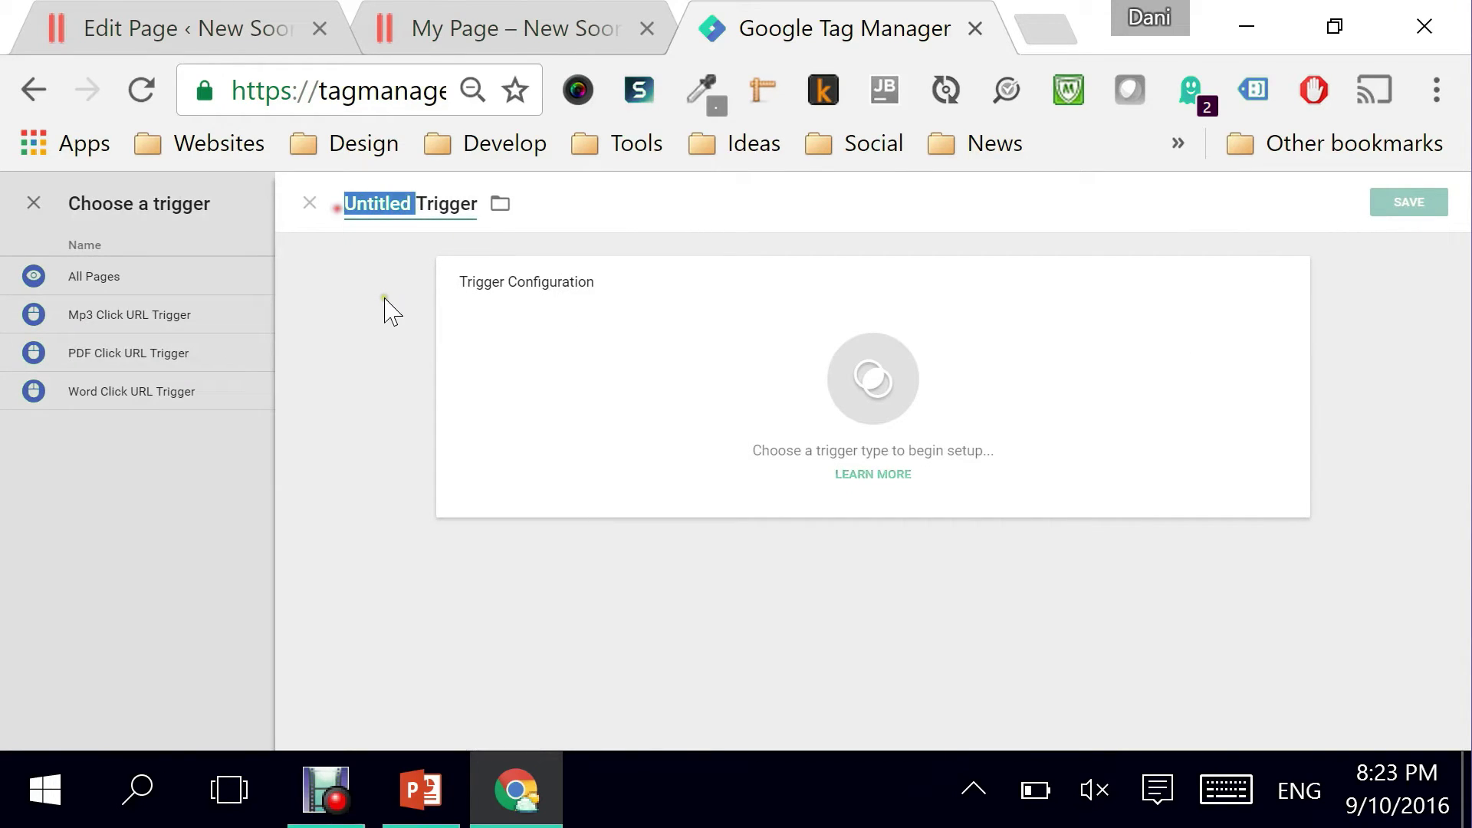
type("Intern")
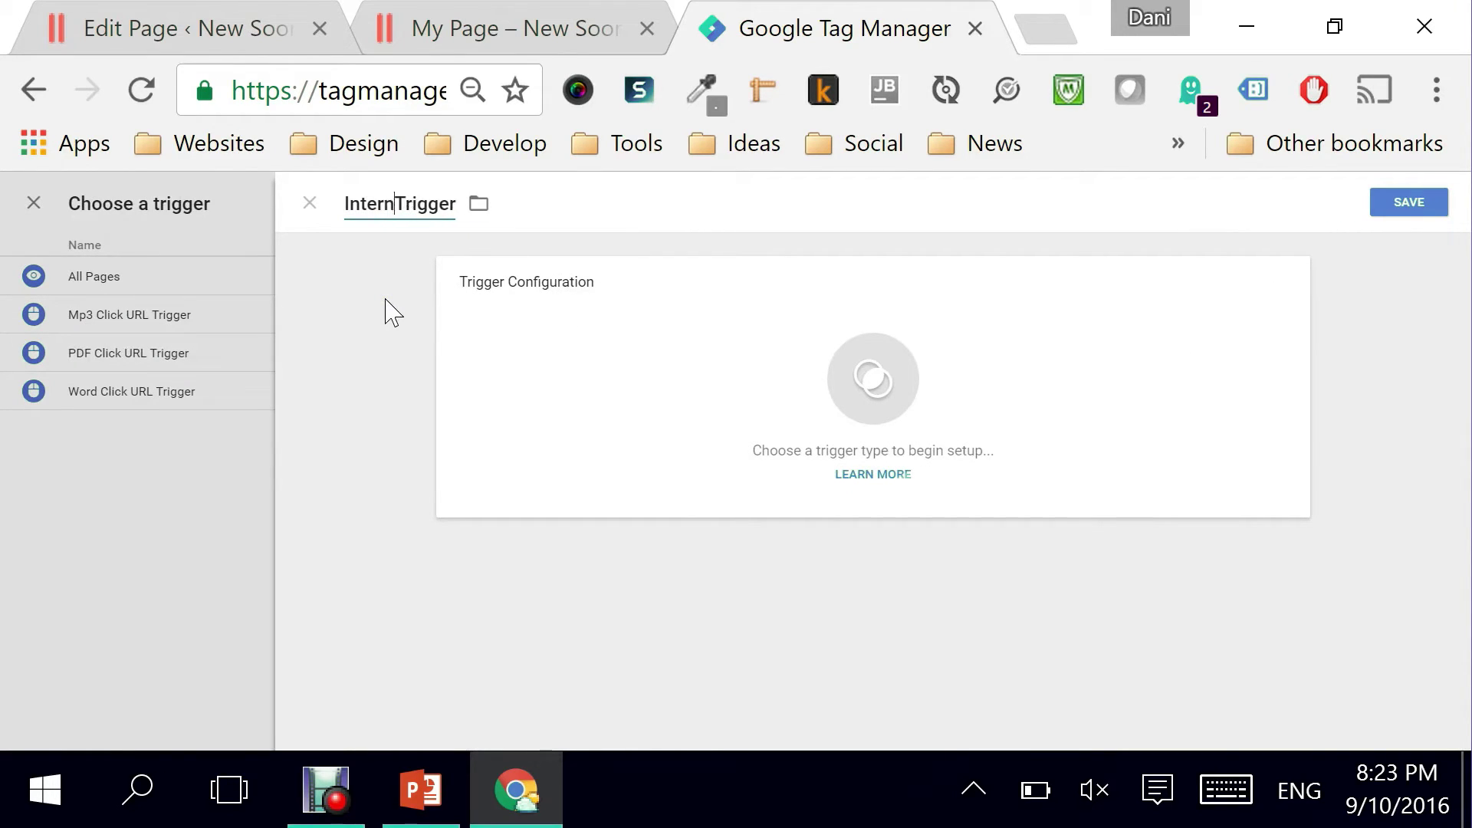
type("al Link")
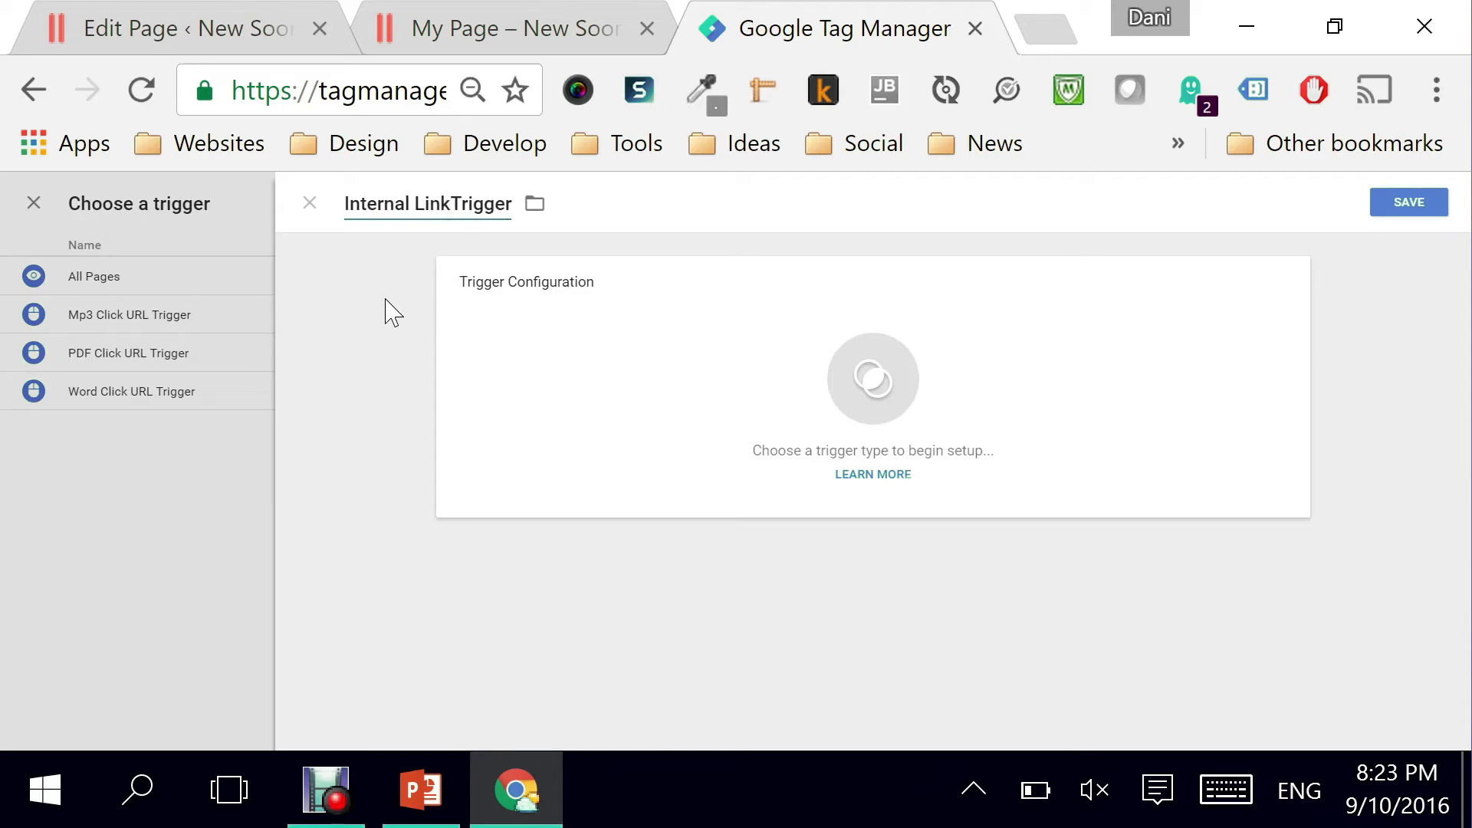
type(" ClickID")
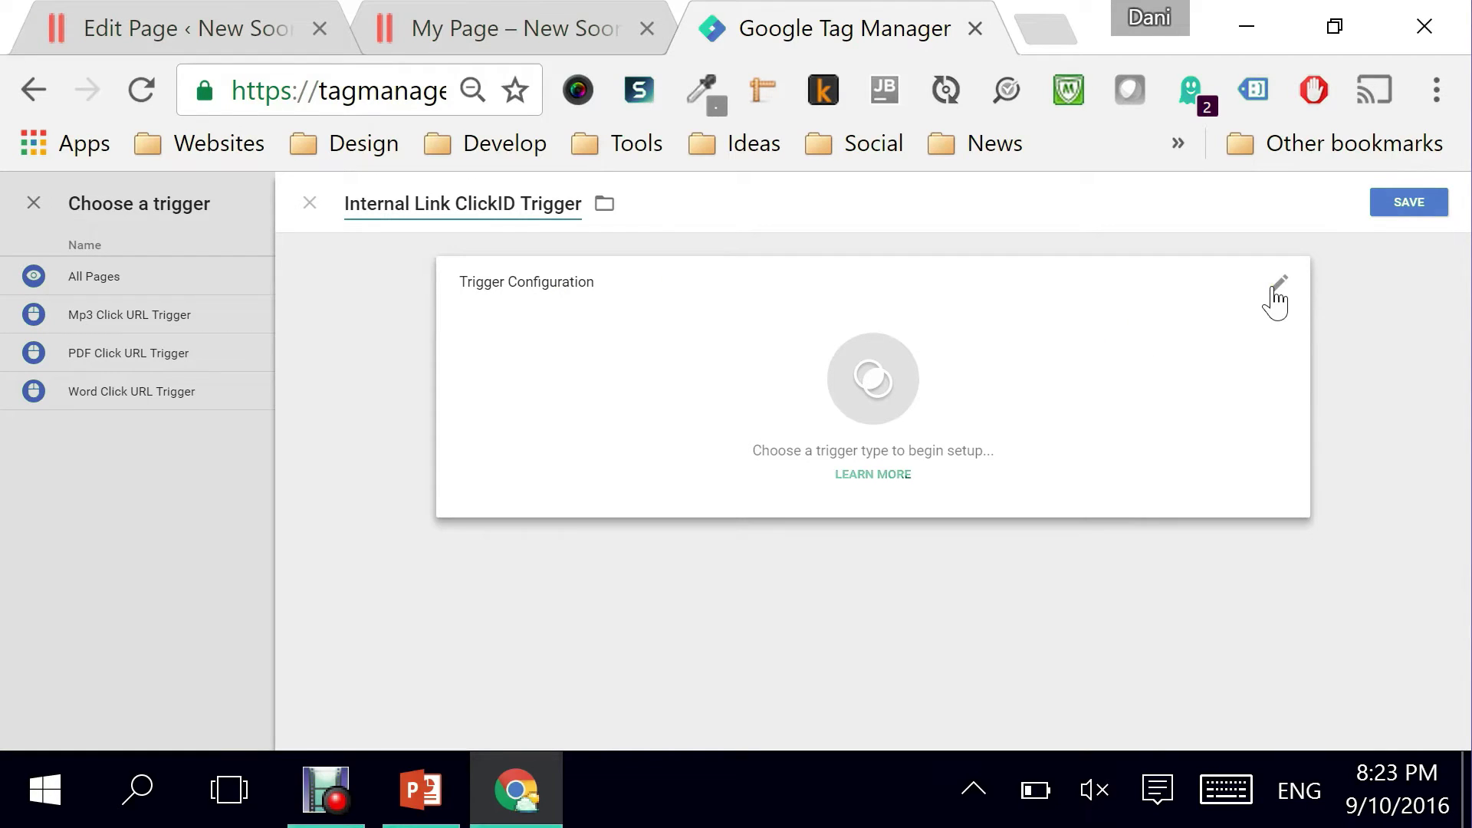
Make the trigger a Click - Just Links type with Wait for Tags enabled
left_click(1273, 290)
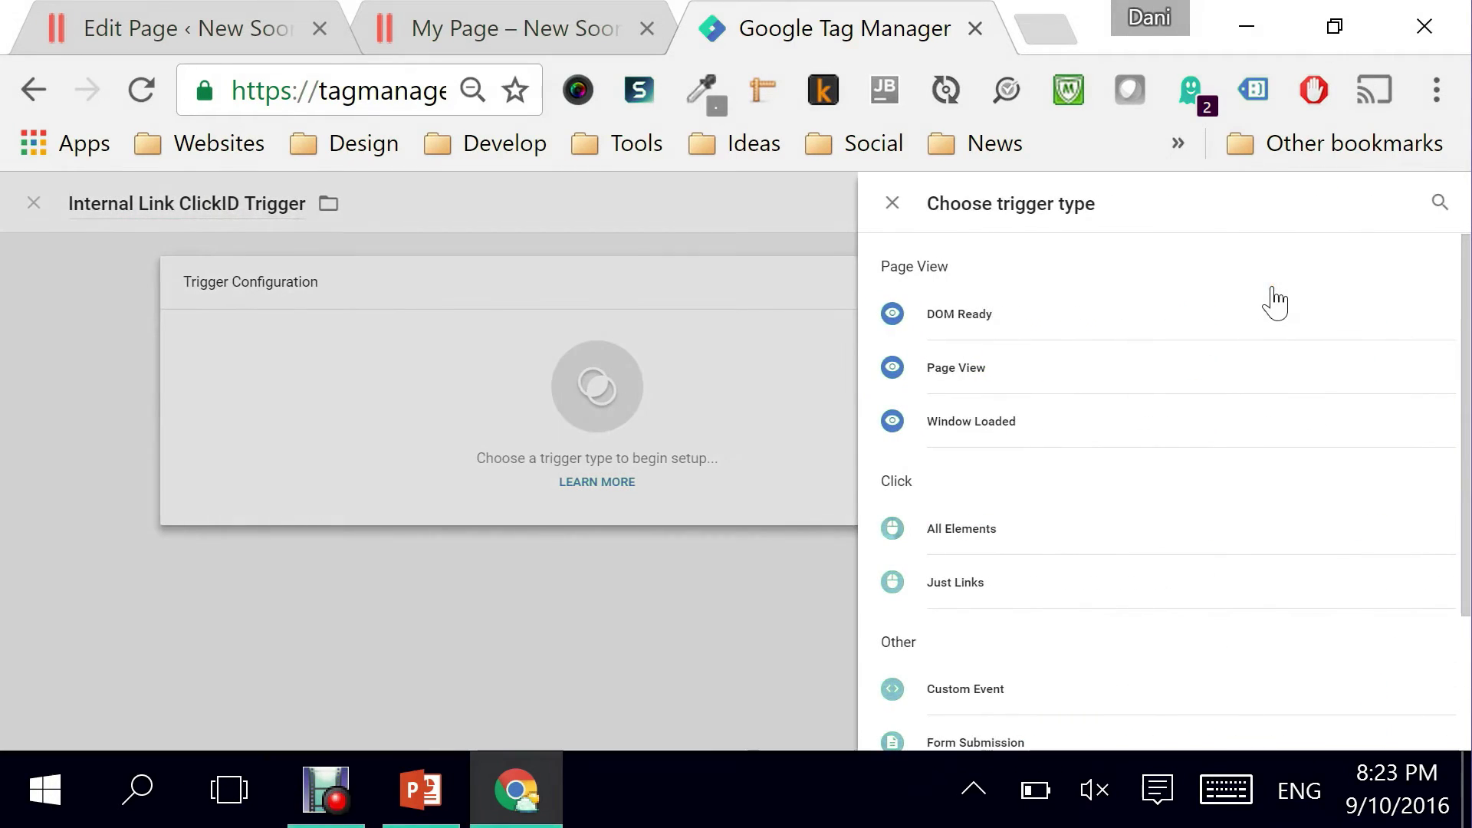
left_click(982, 577)
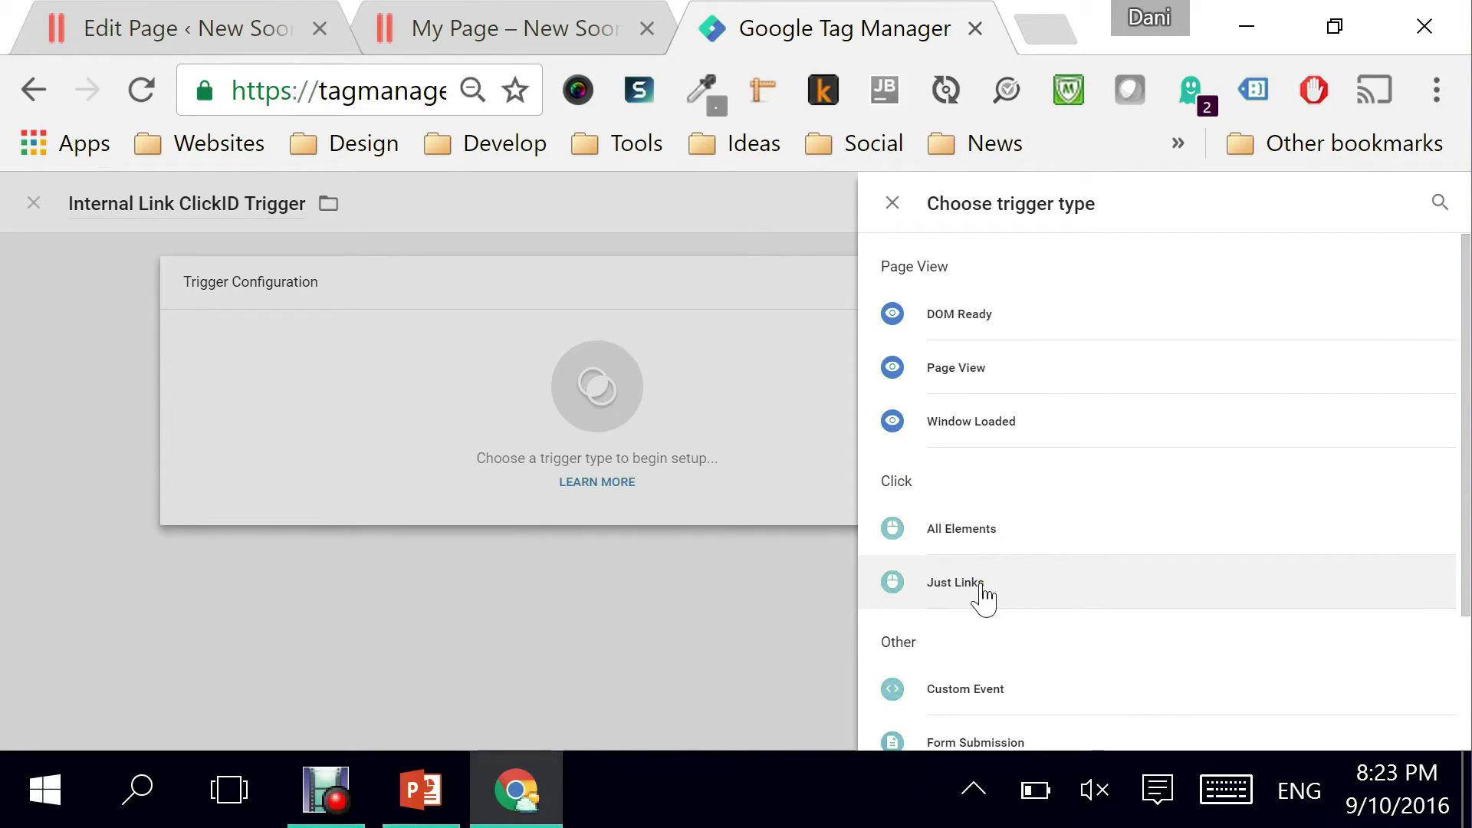
scroll(1022, 571, "down", 2)
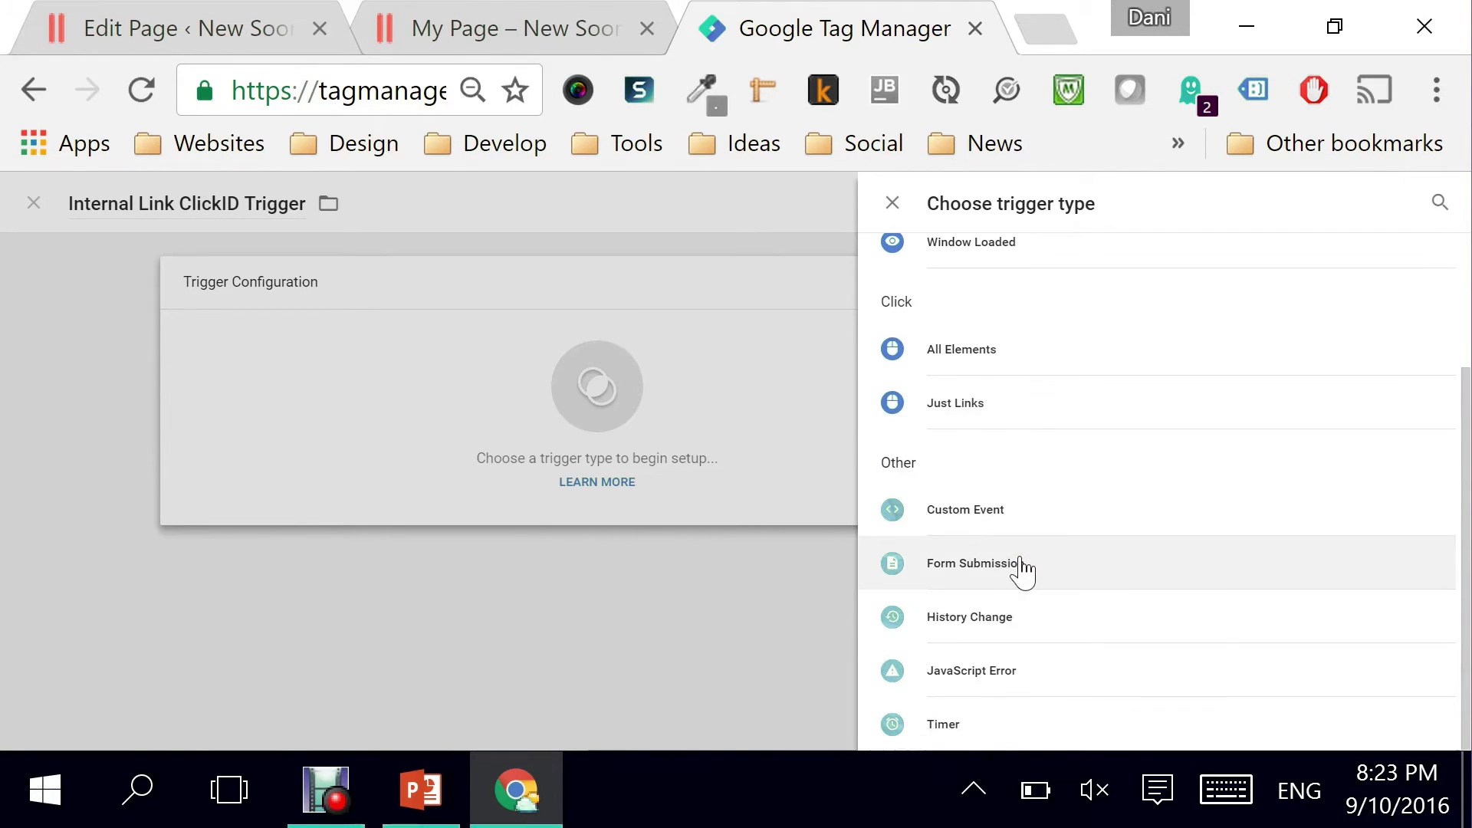
scroll(1022, 571, "up", 2)
left_click(962, 589)
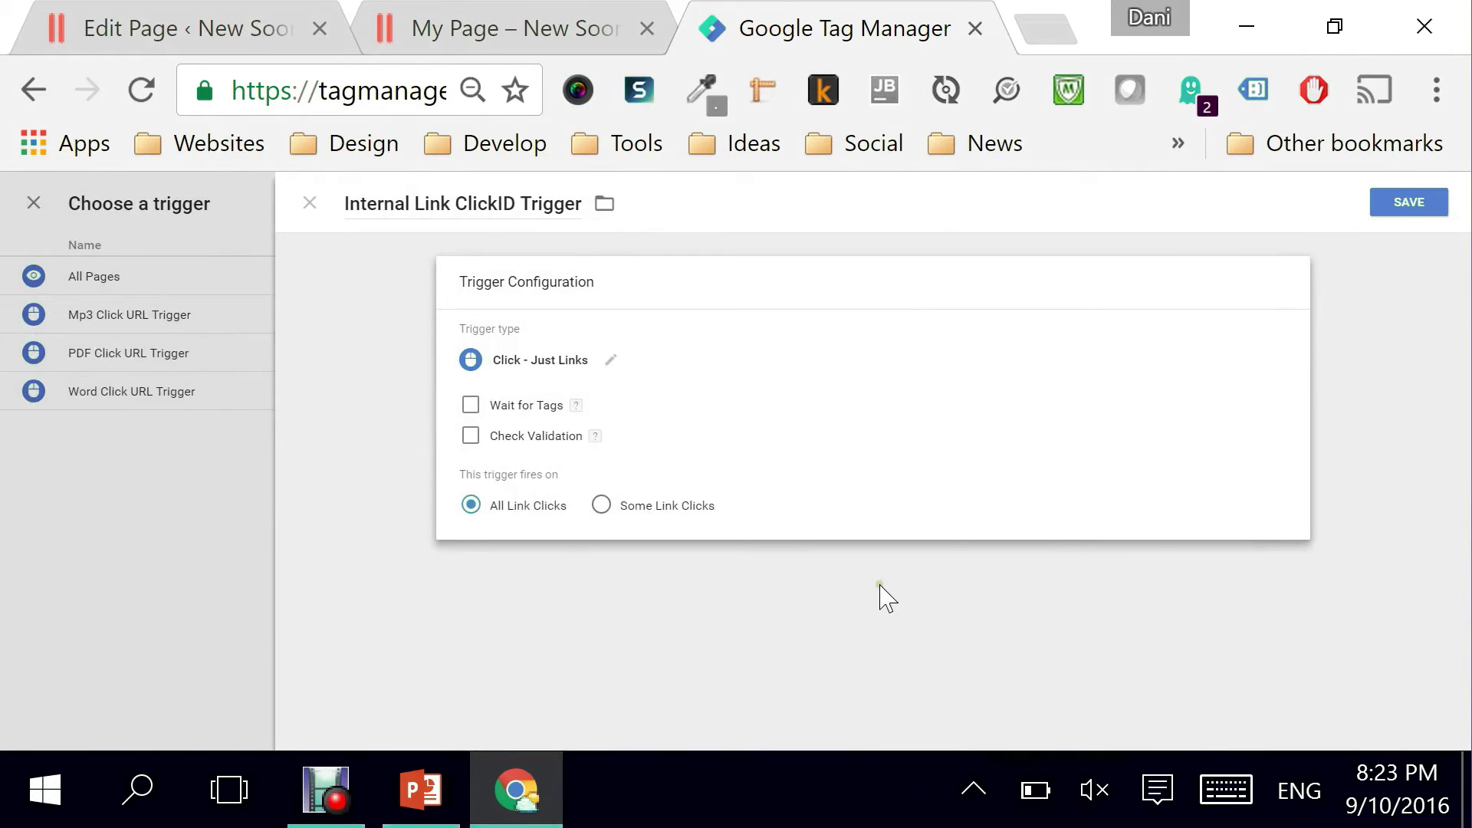
left_click(471, 404)
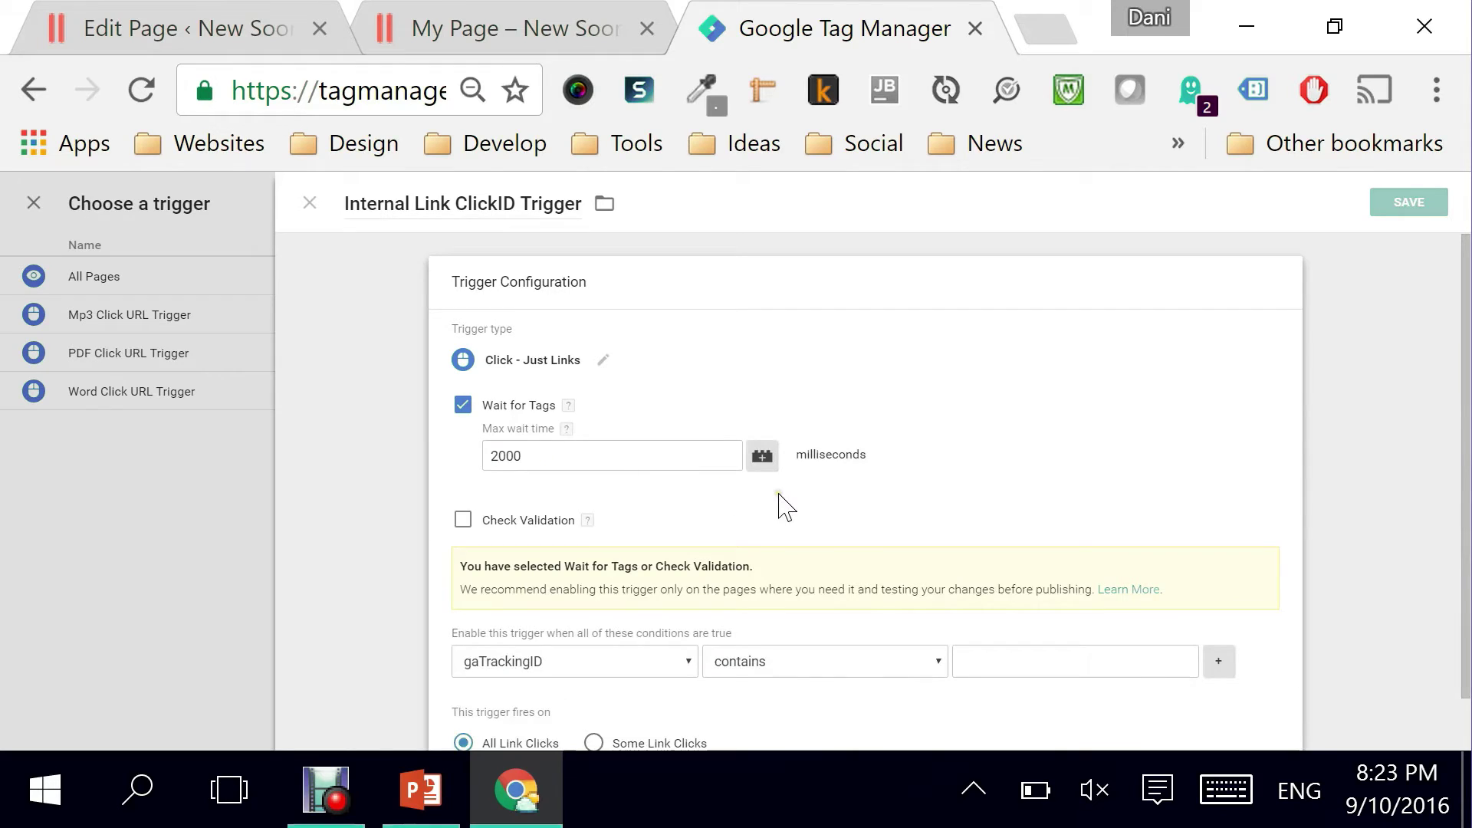
Turn on Check Validation and enable the trigger only when Page URL contains newsoon.com
scroll(785, 506, "down", 1)
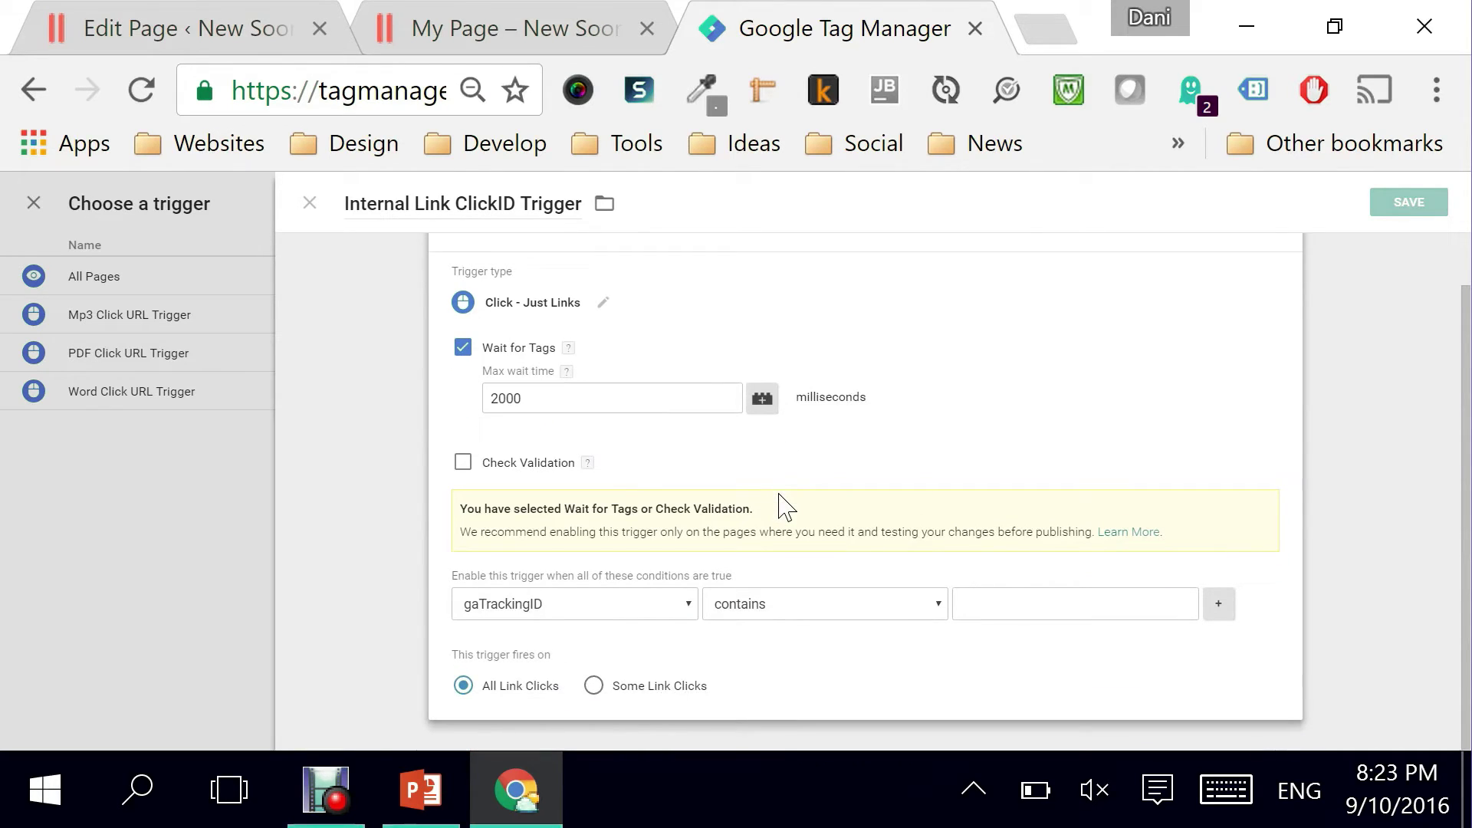
left_click(463, 463)
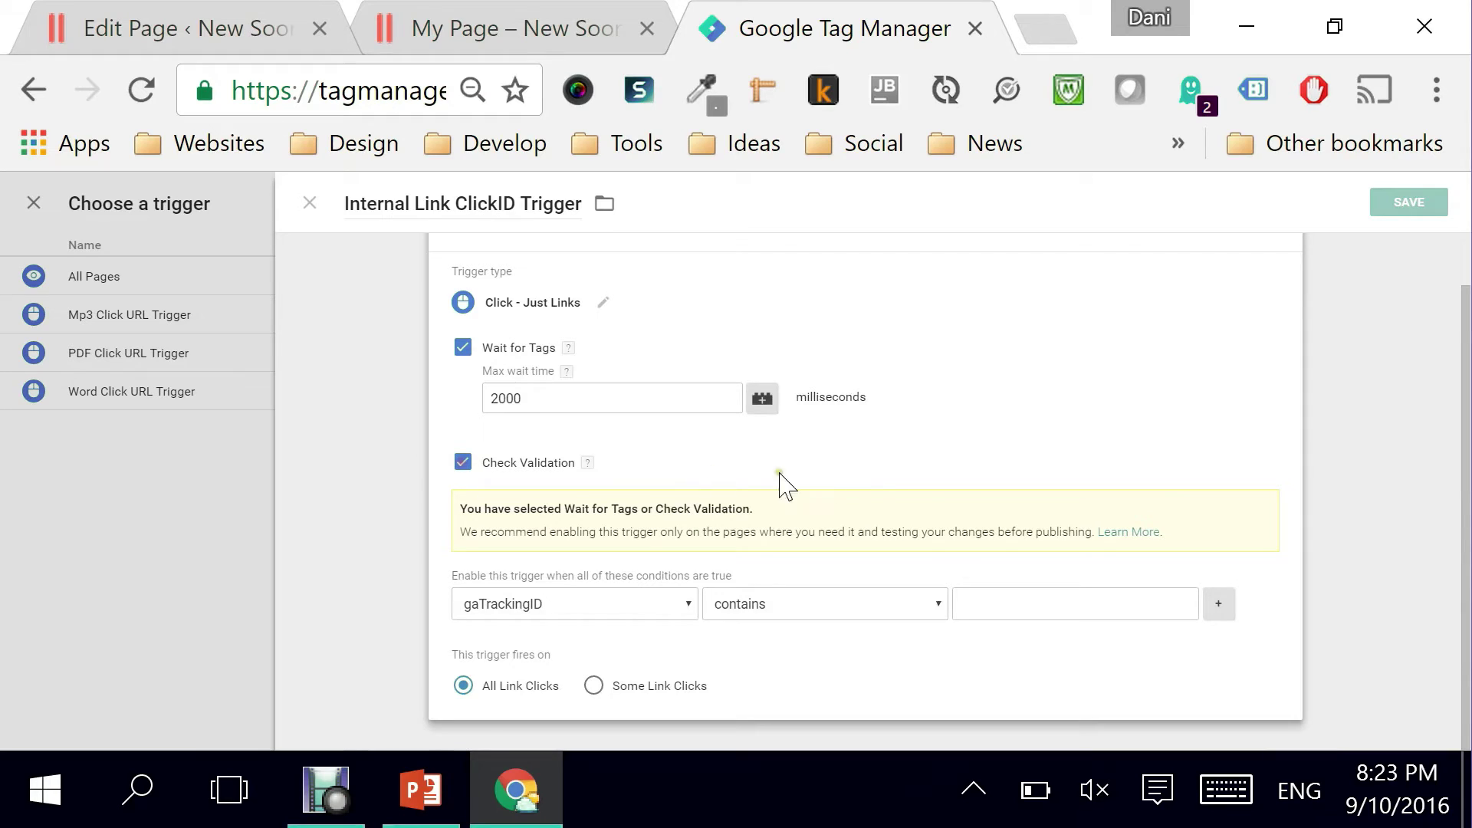
left_click(512, 606)
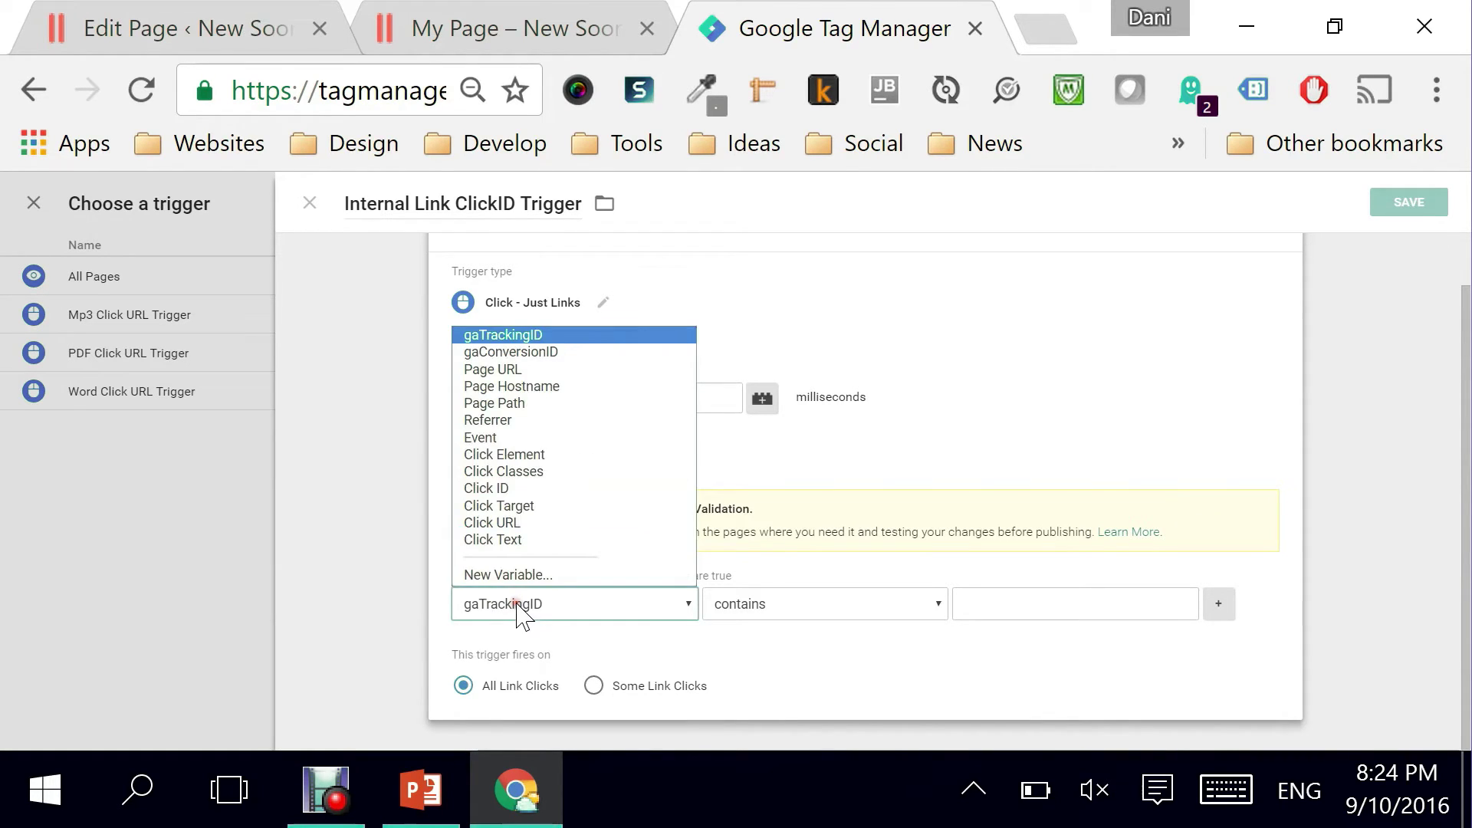
left_click(545, 369)
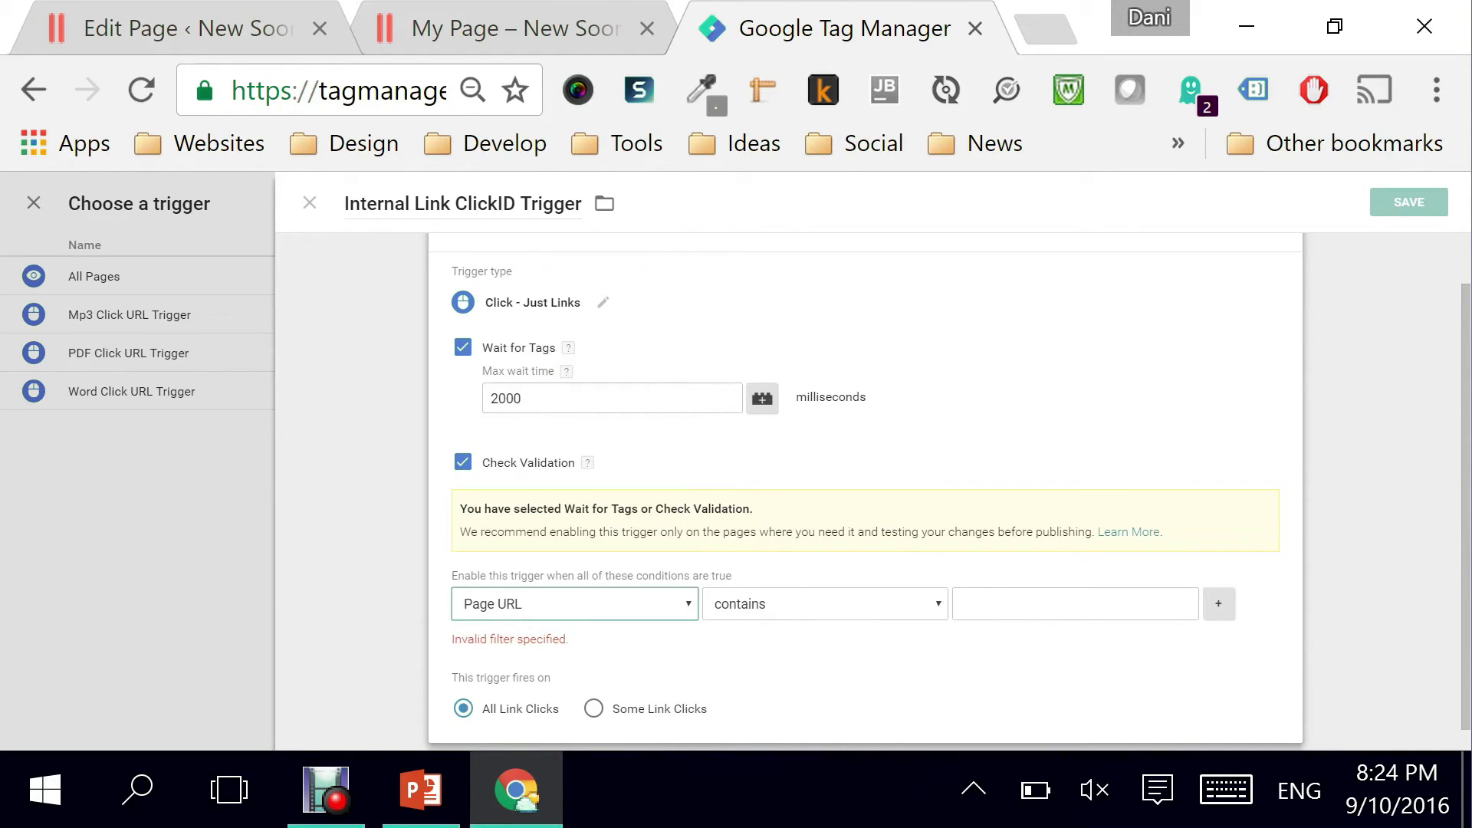
left_click(993, 597)
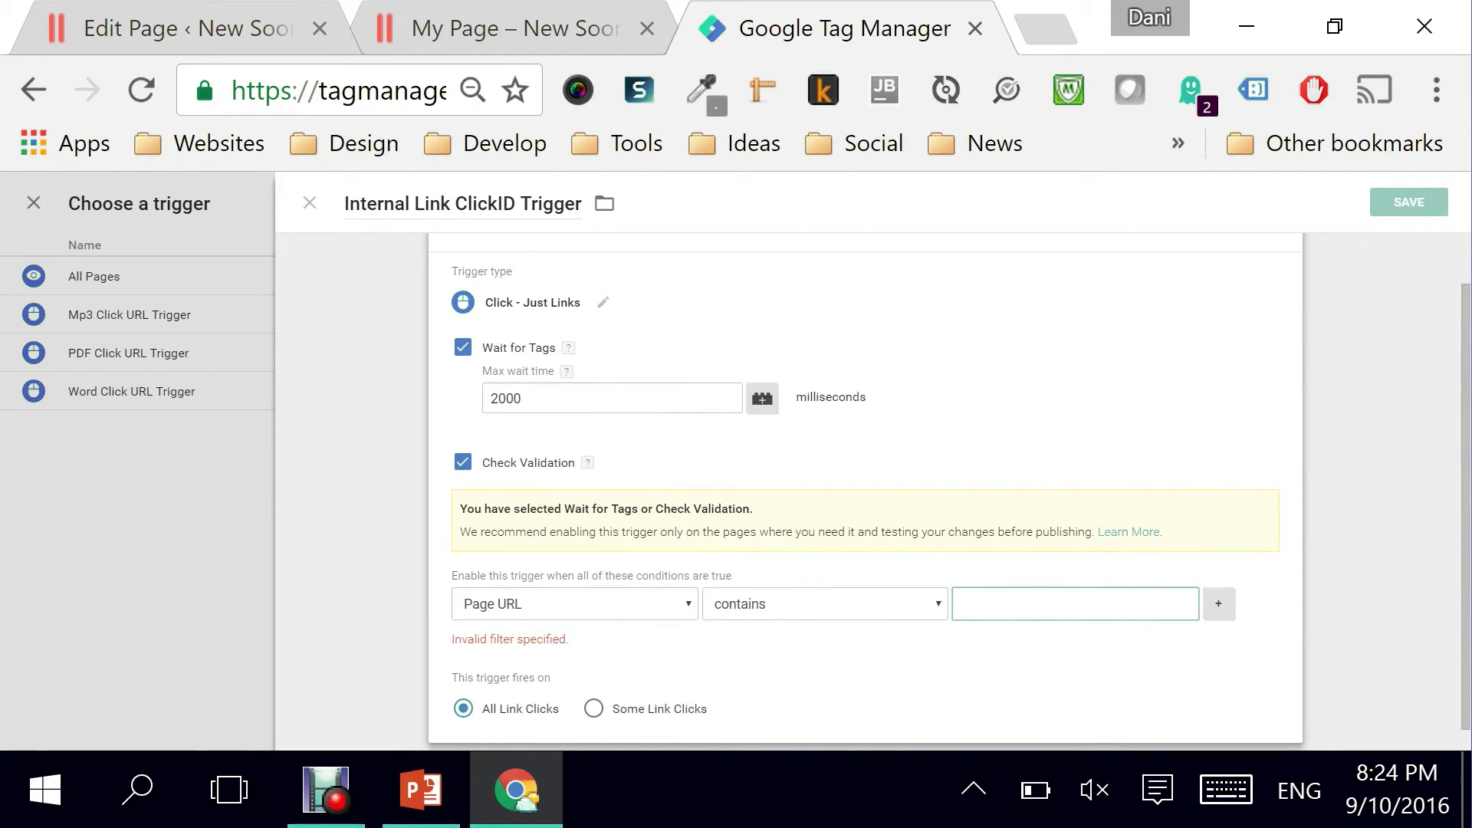
type("newsoon.com")
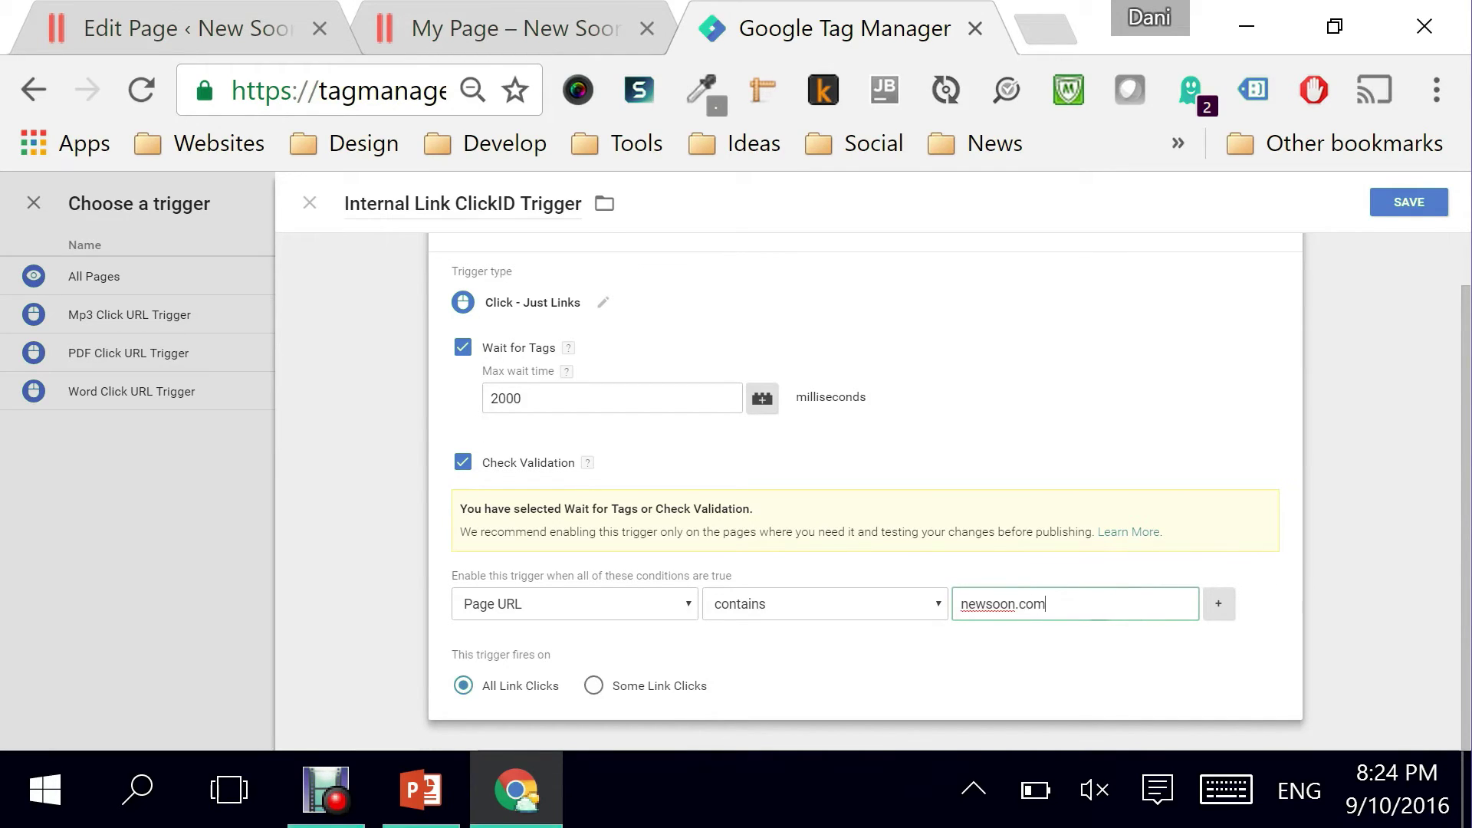
left_click(912, 650)
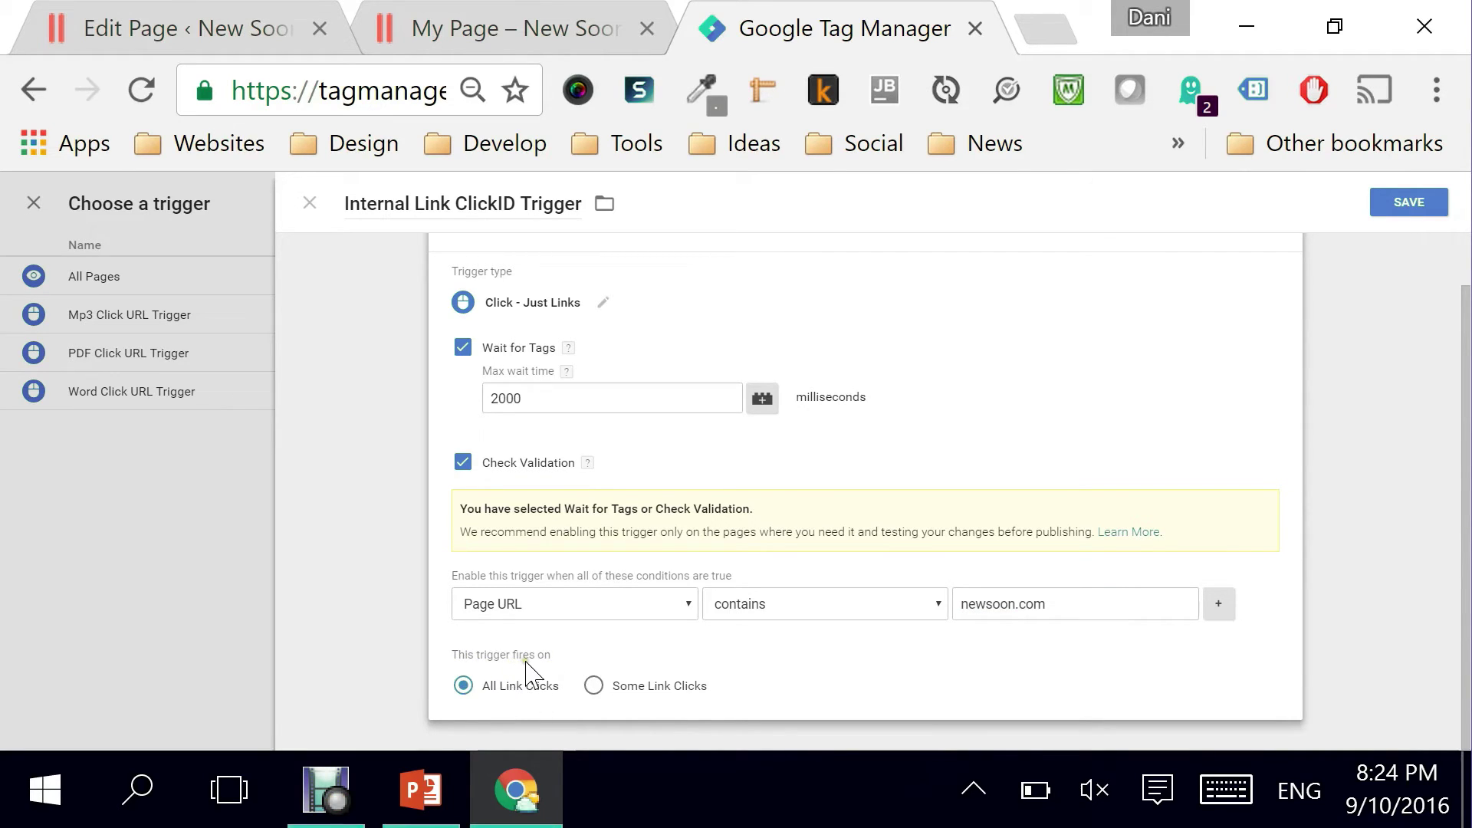
left_click(595, 689)
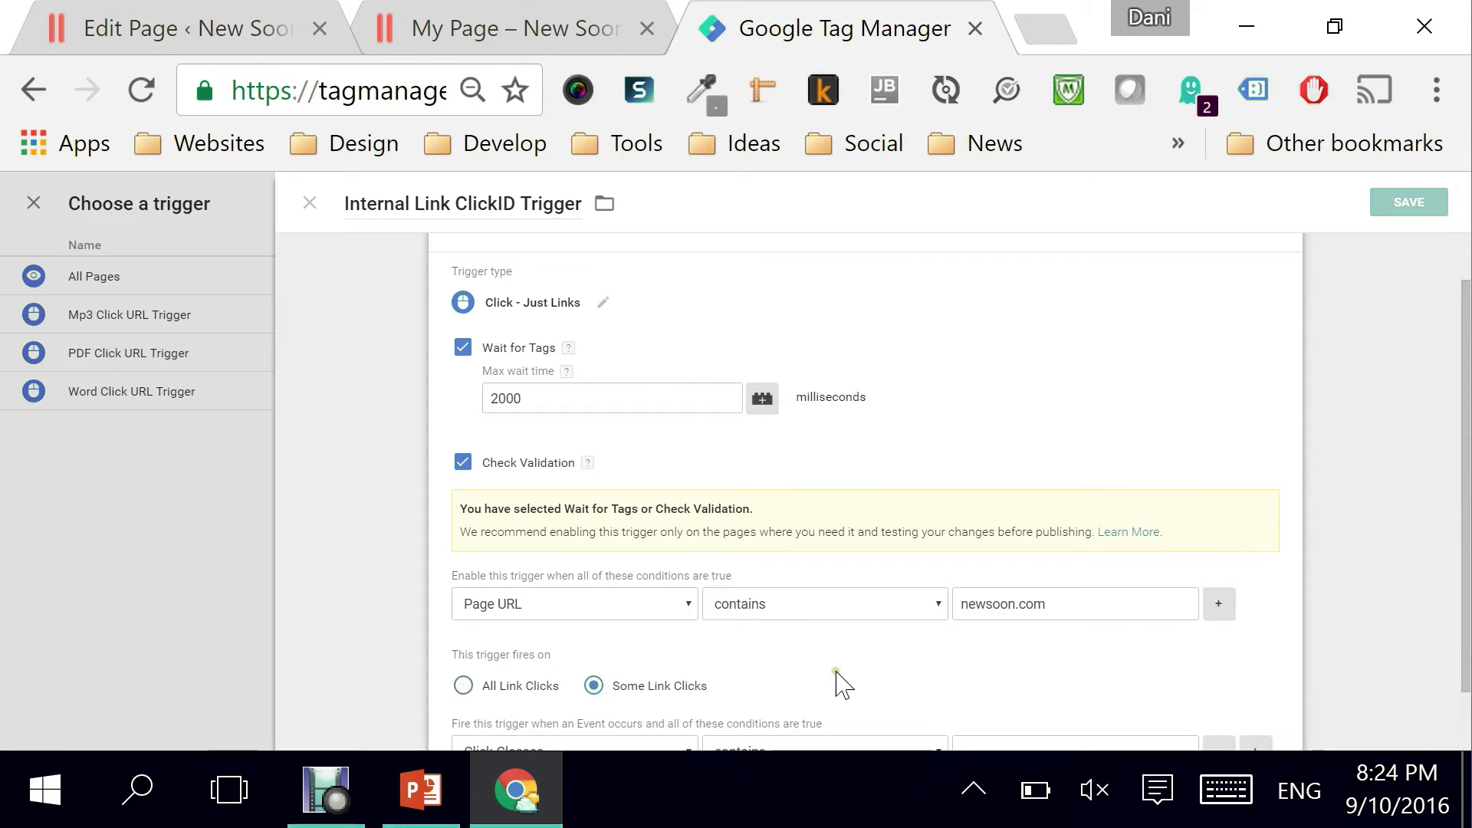
Limit the trigger to Some Link Clicks where Click ID starts with ns-
scroll(837, 682, "down", 1)
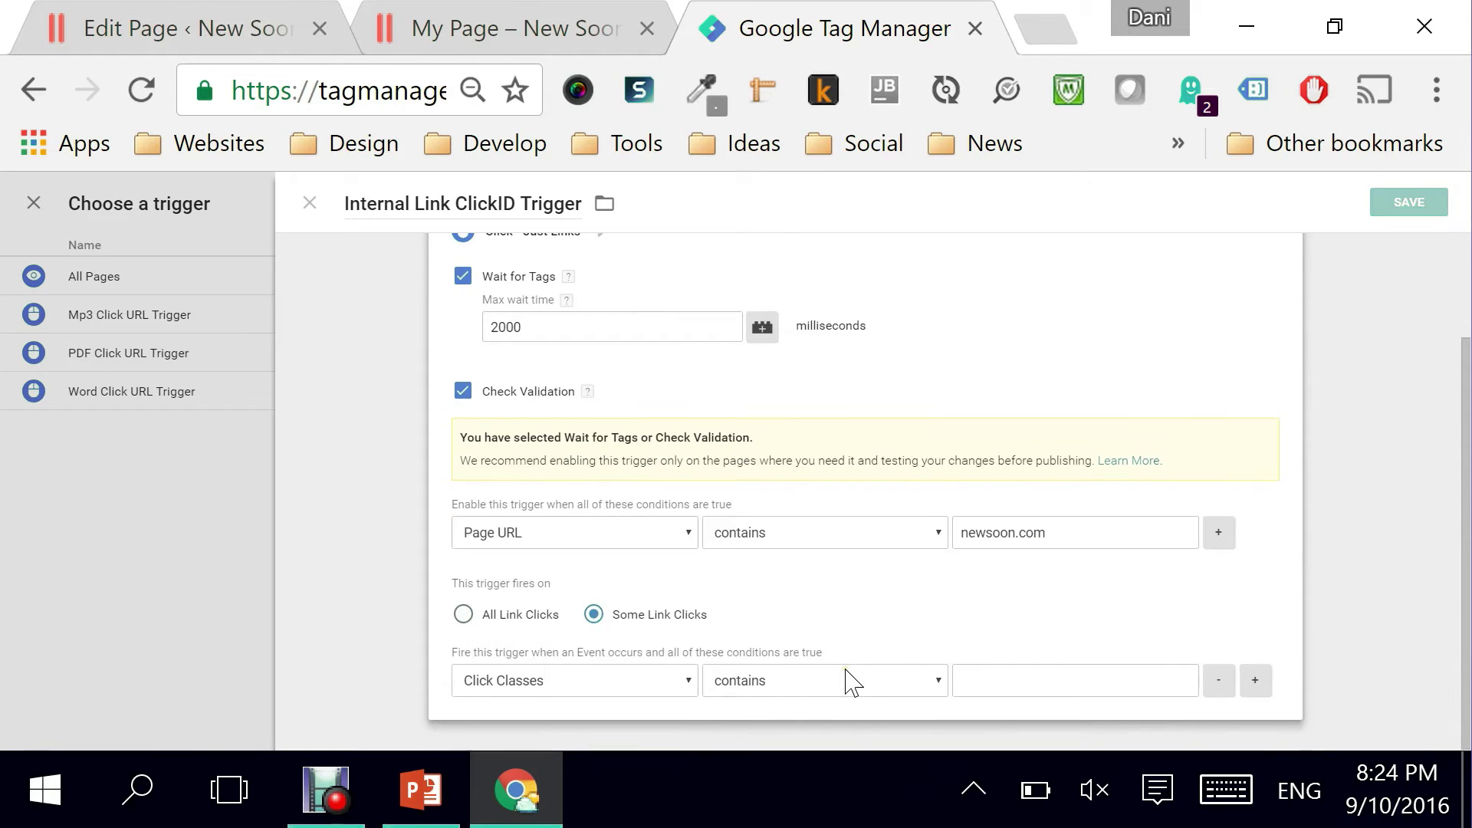
left_click(574, 685)
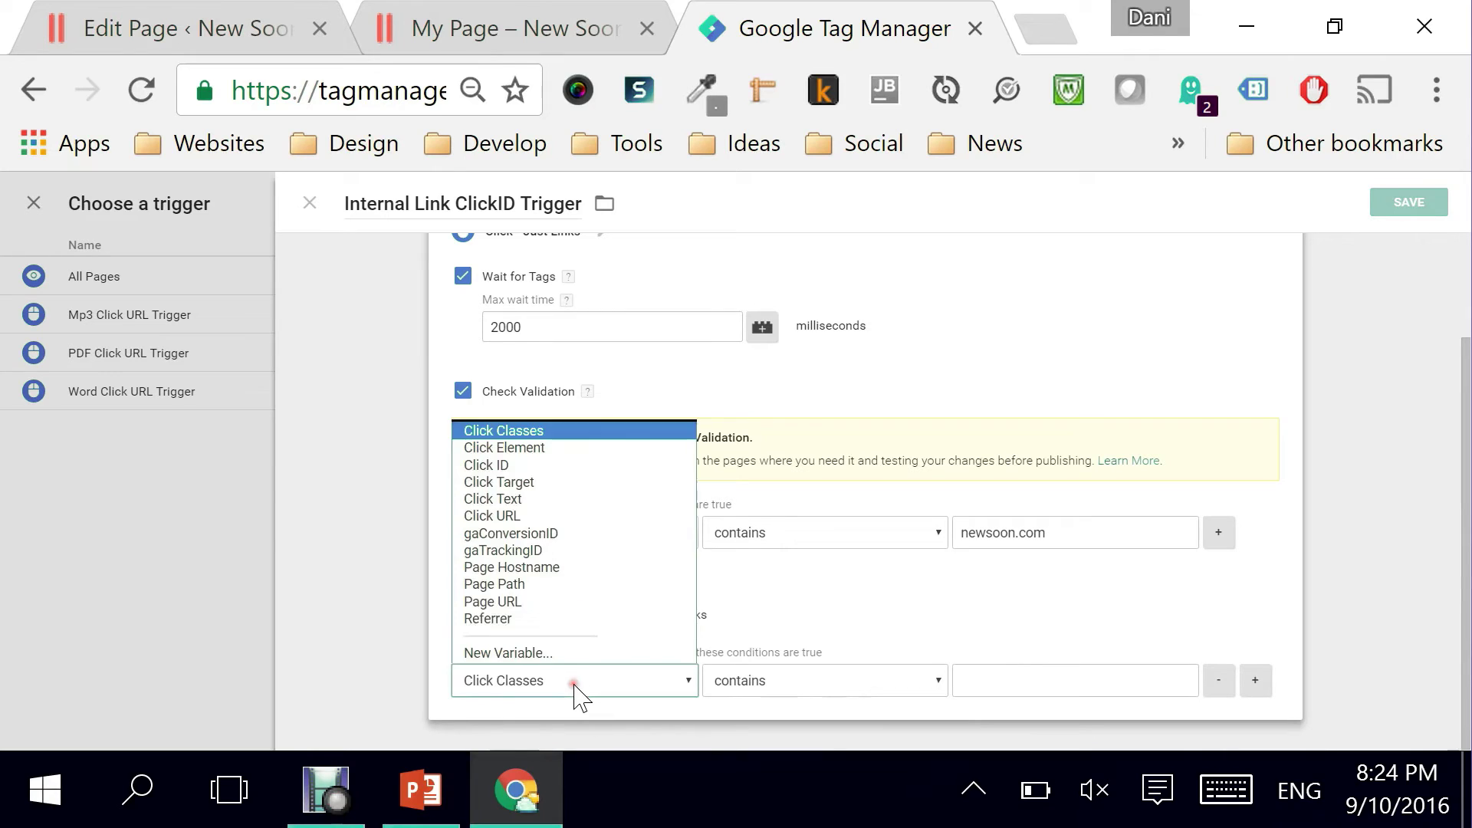
left_click(568, 464)
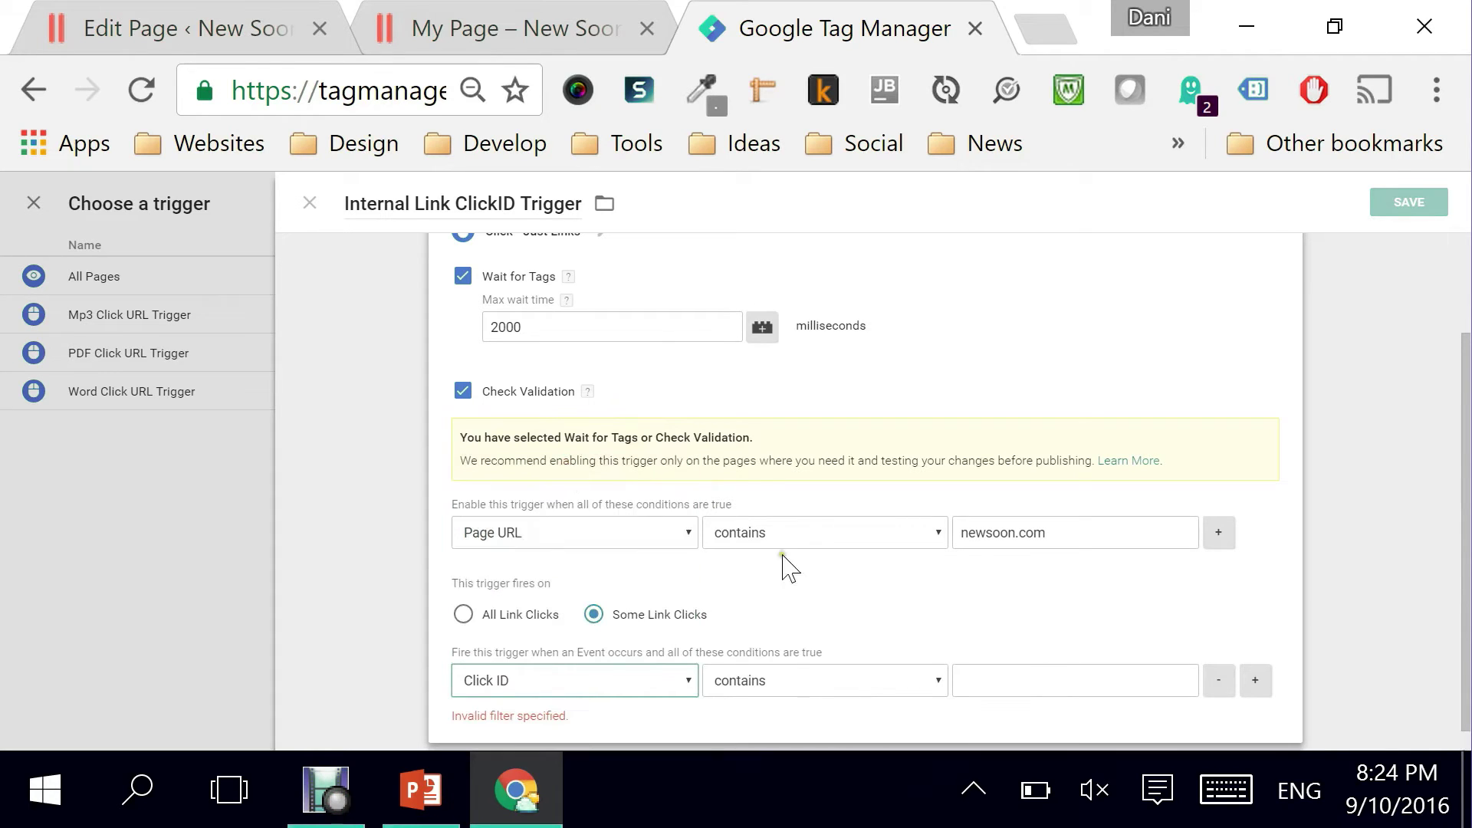
left_click(898, 682)
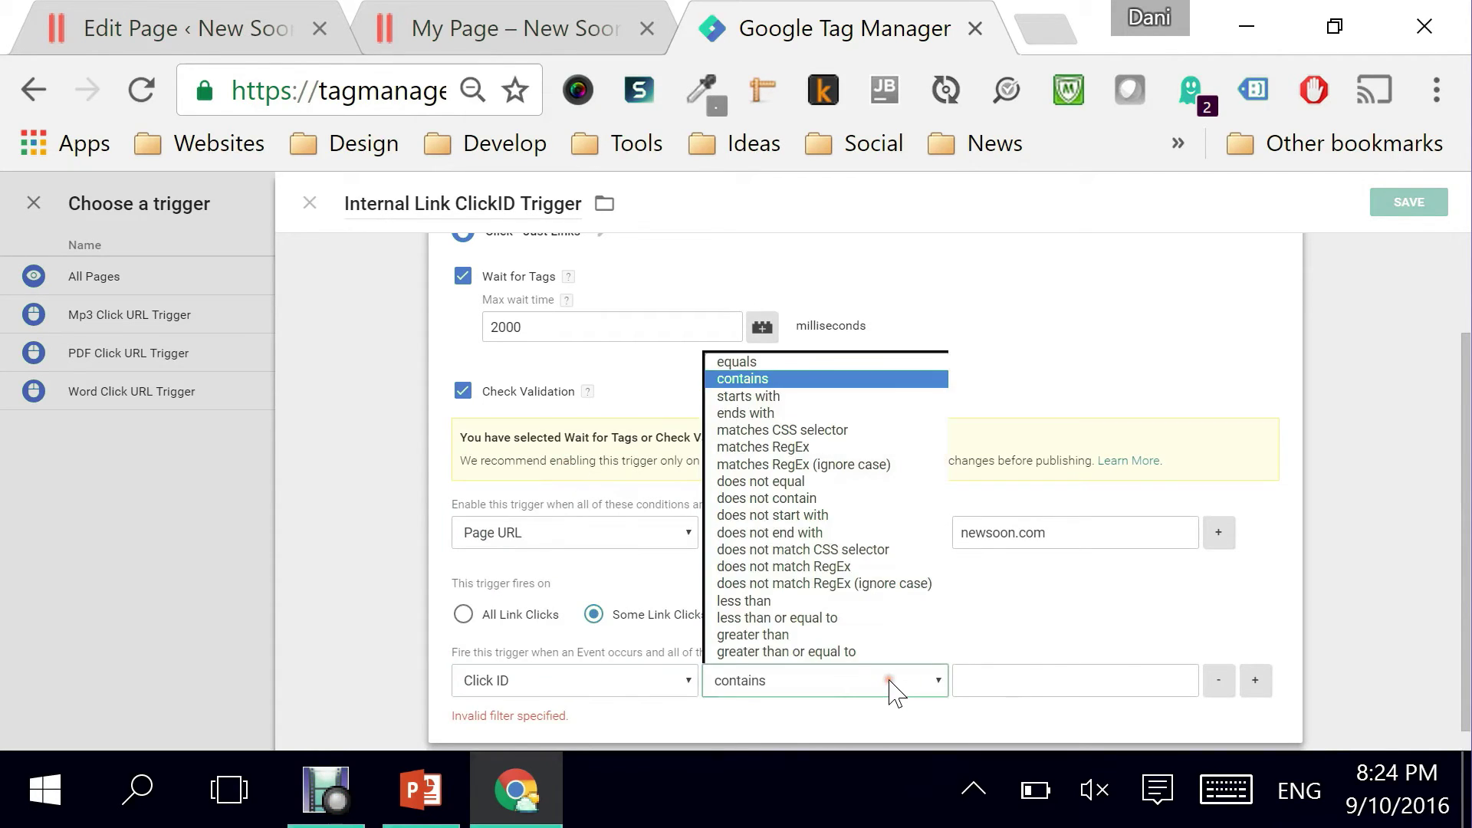
left_click(787, 396)
left_click(1012, 680)
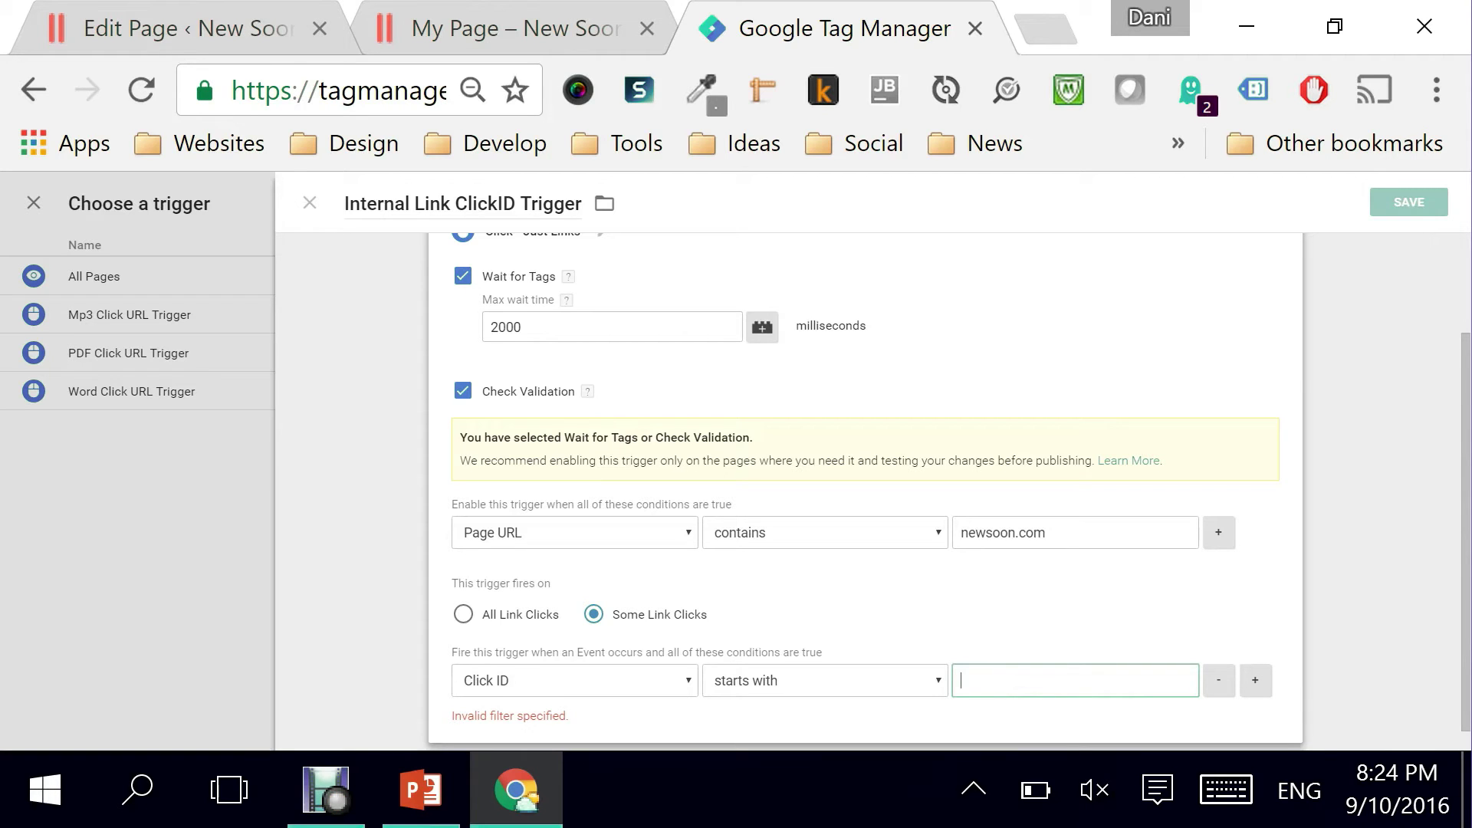
type("ns-")
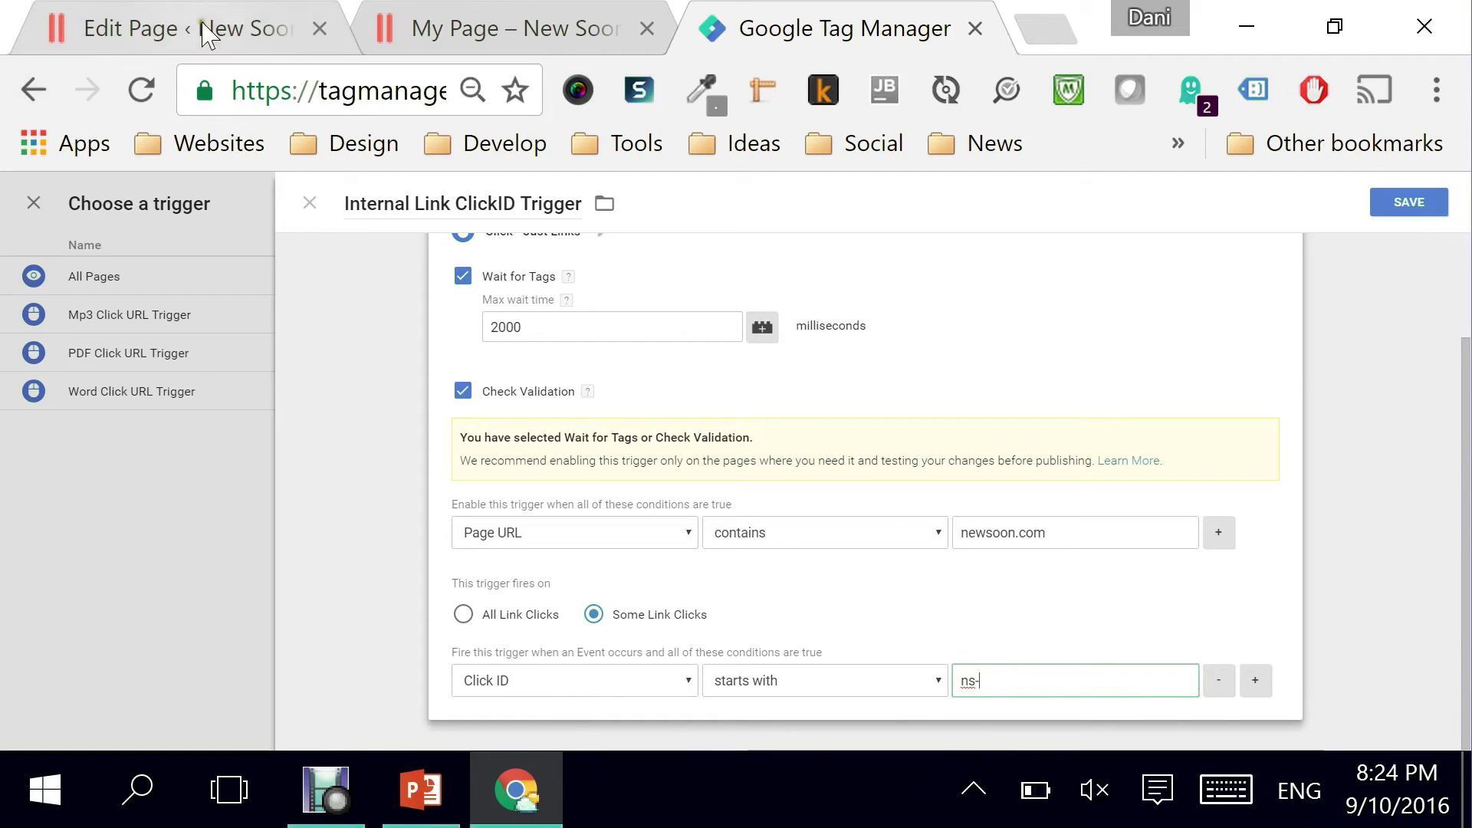
left_click(204, 33)
Rename the product page link id from sf-my-page to ns-my-page and update the page
left_click(482, 499)
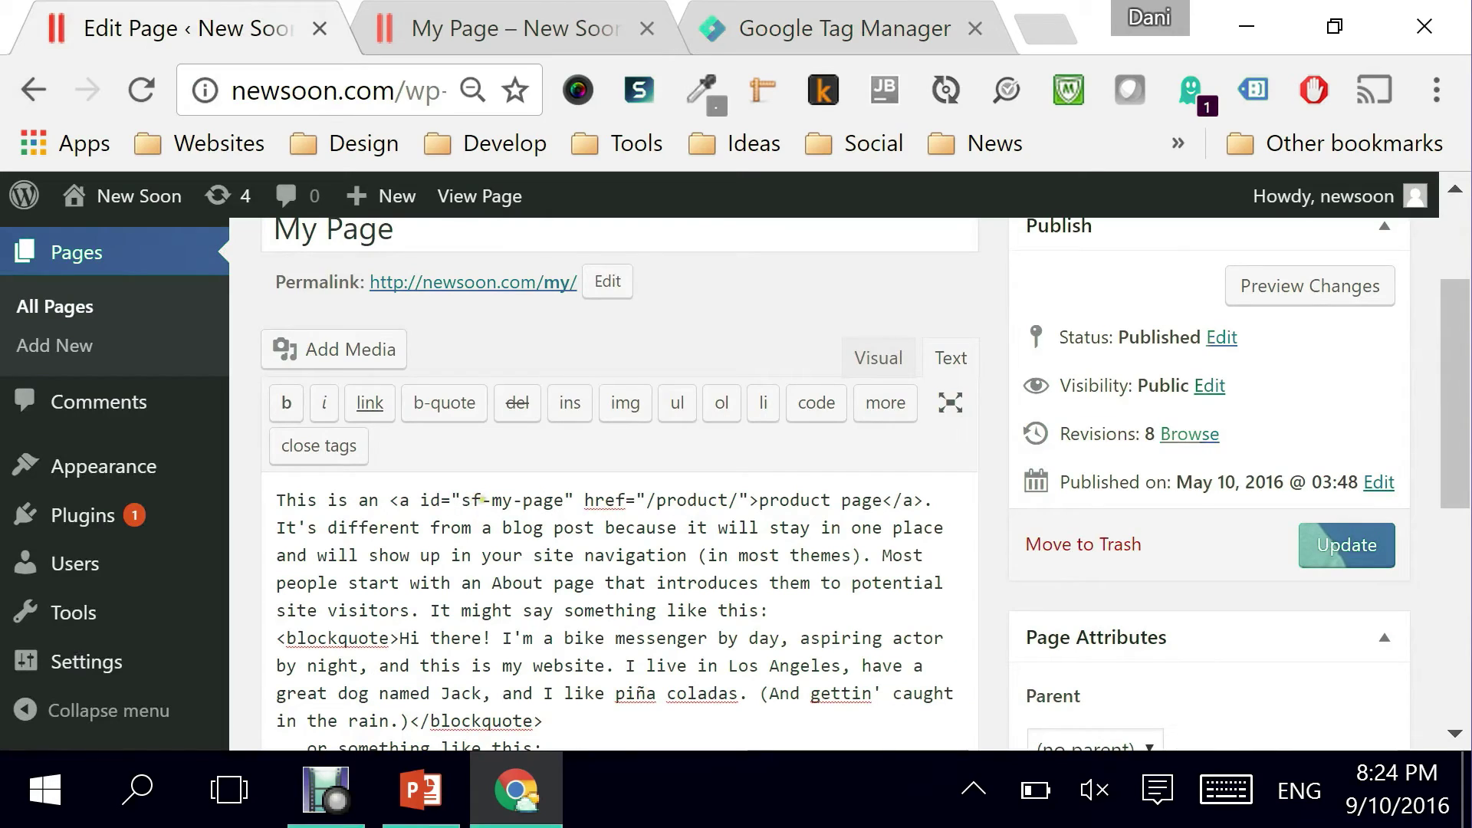
left_click_drag(480, 500, 458, 502)
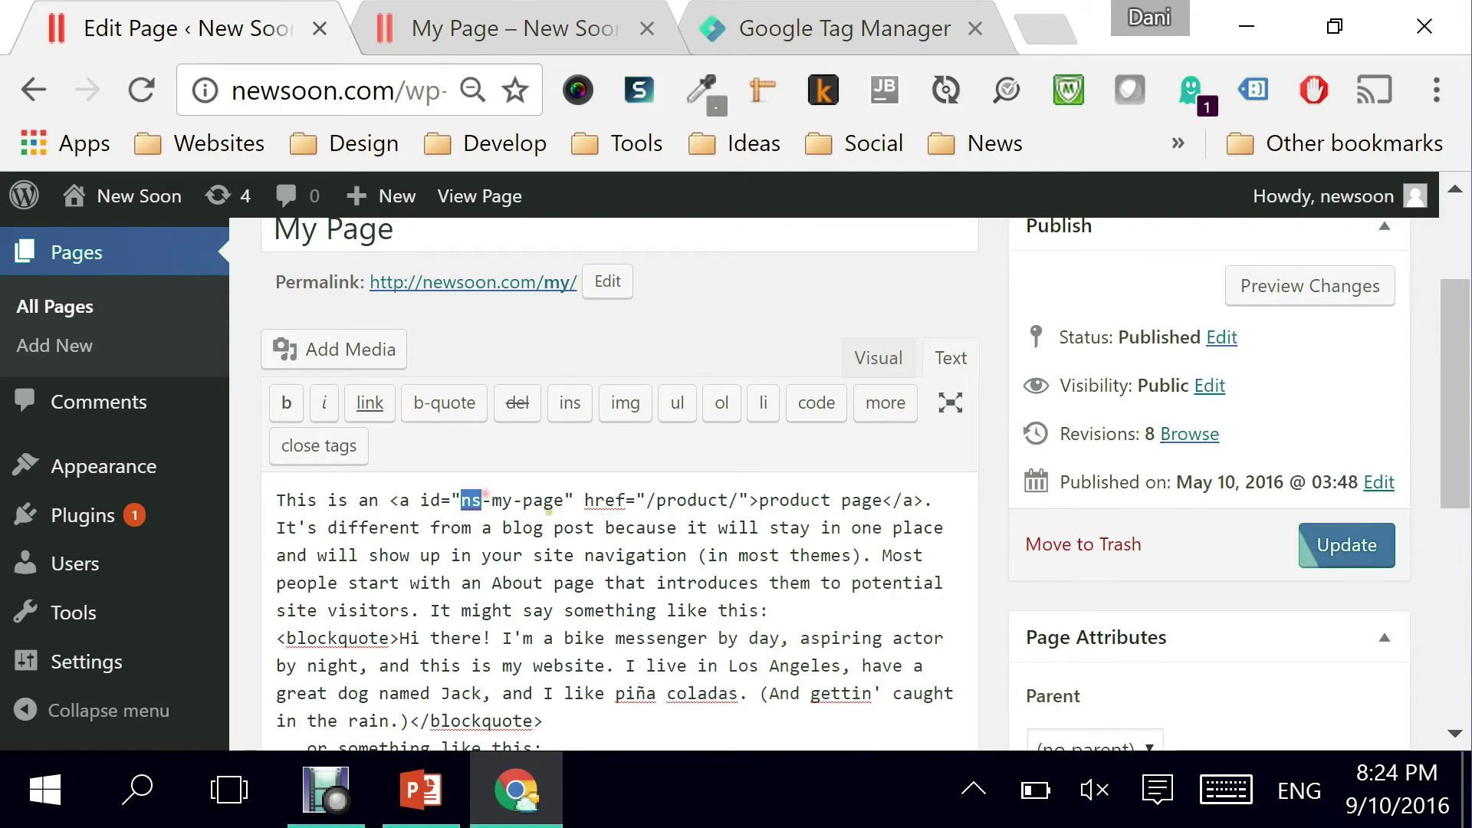
left_click(1338, 545)
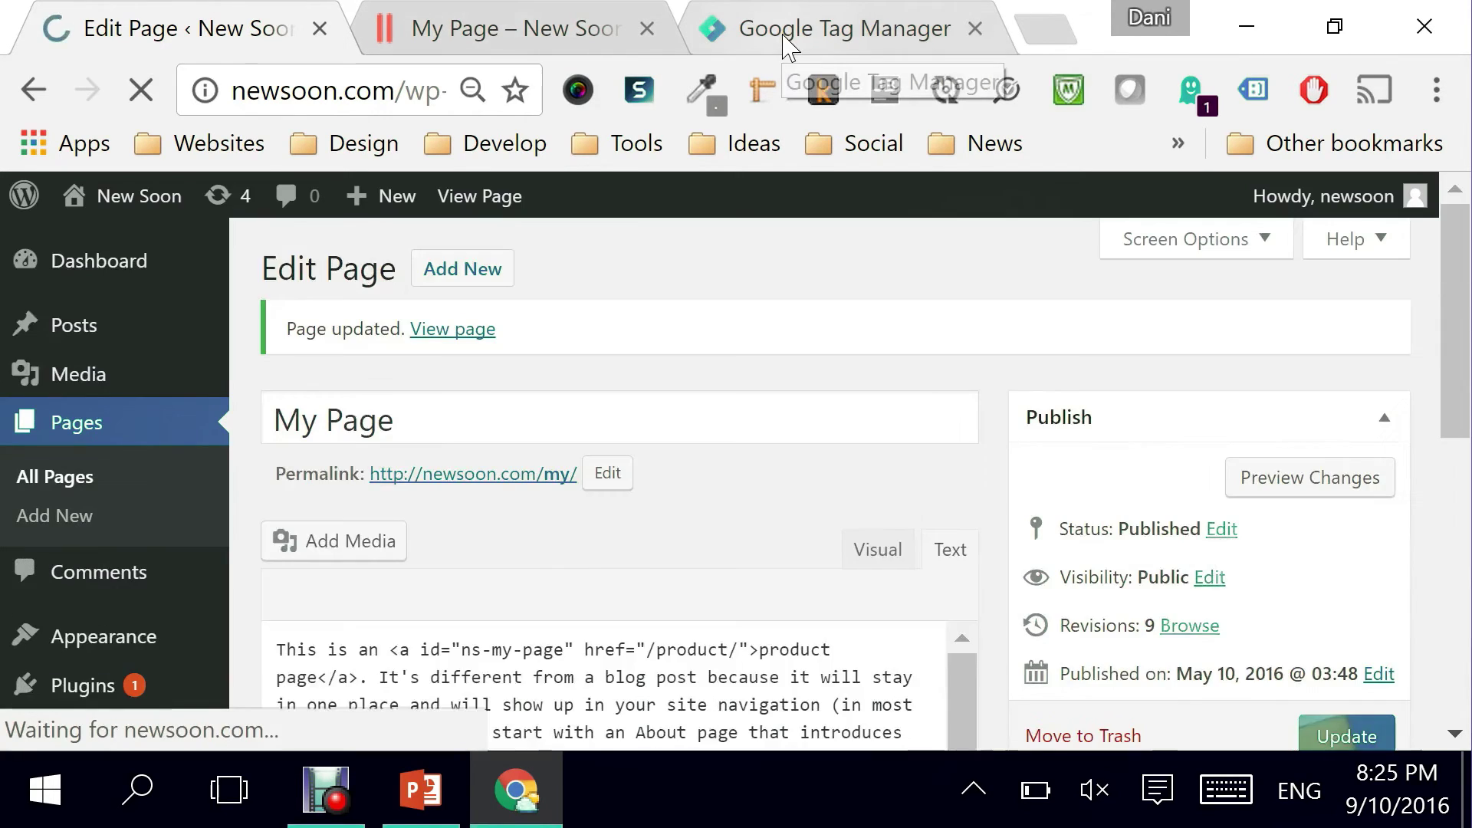
left_click(784, 37)
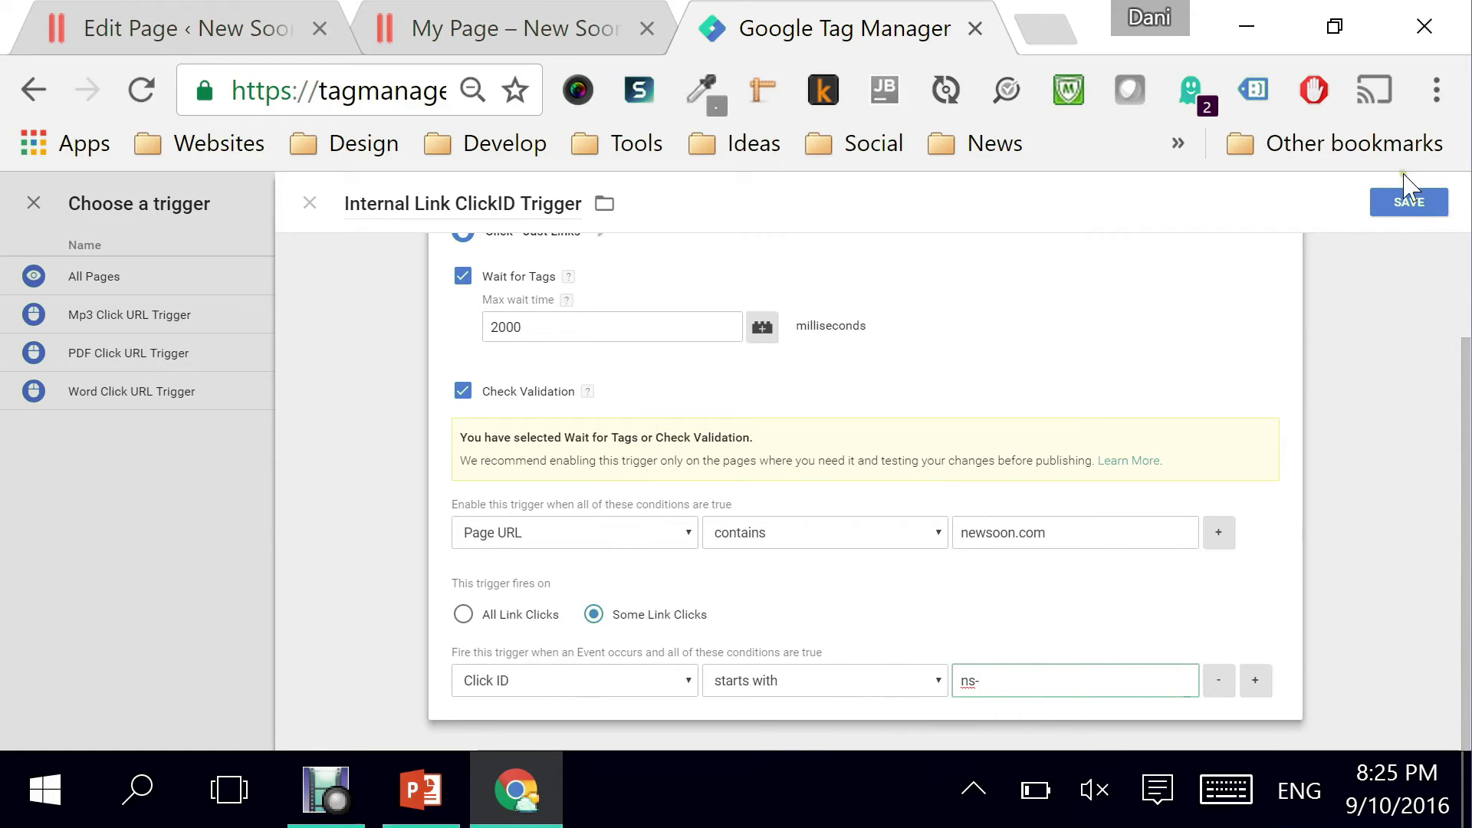
Save the Internal Link ClickID Trigger, then save the GAU Tag - Clicks Internal tag using it
left_click(1410, 202)
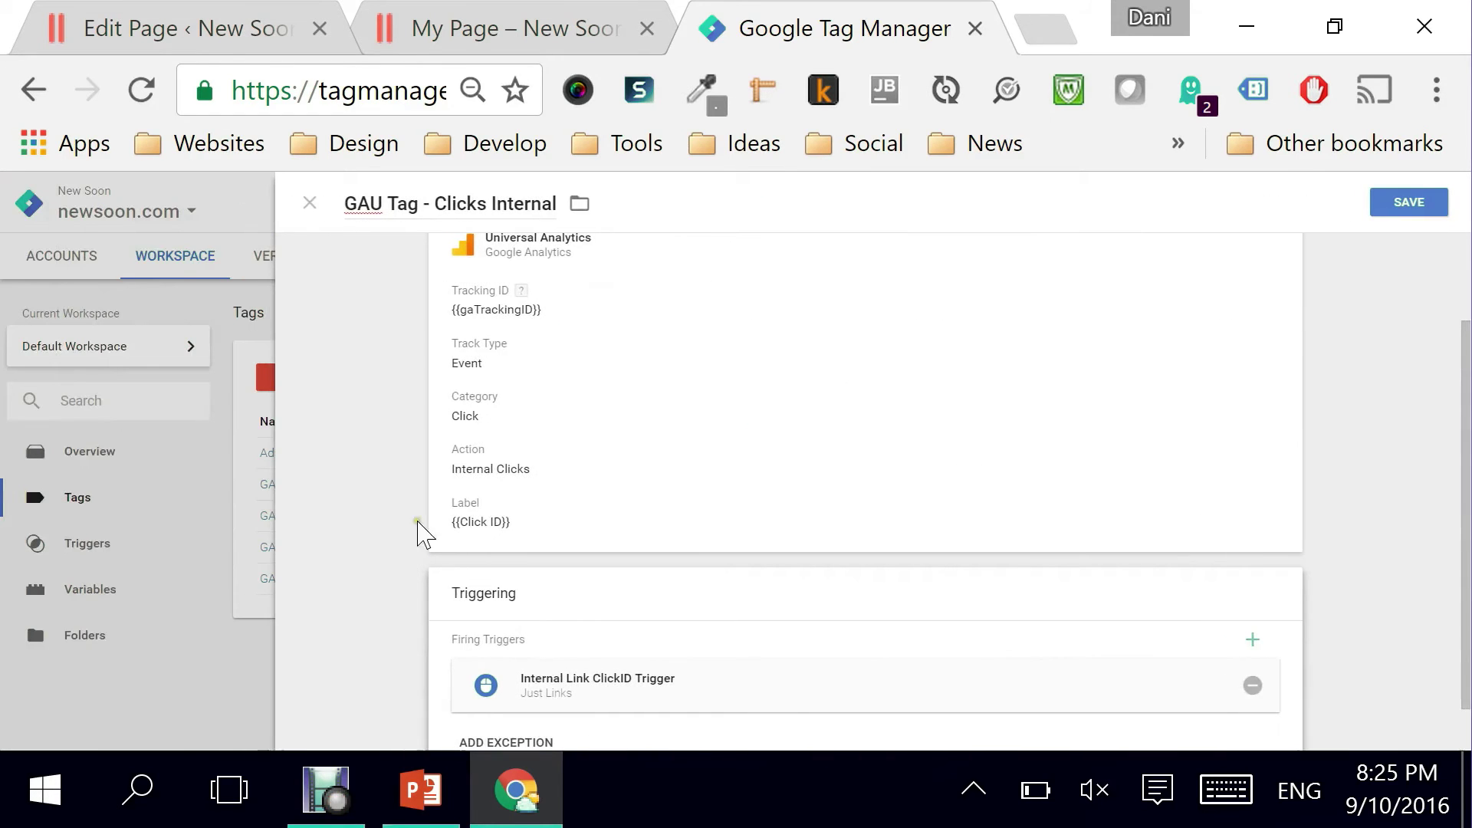
scroll(821, 602, "down", 1)
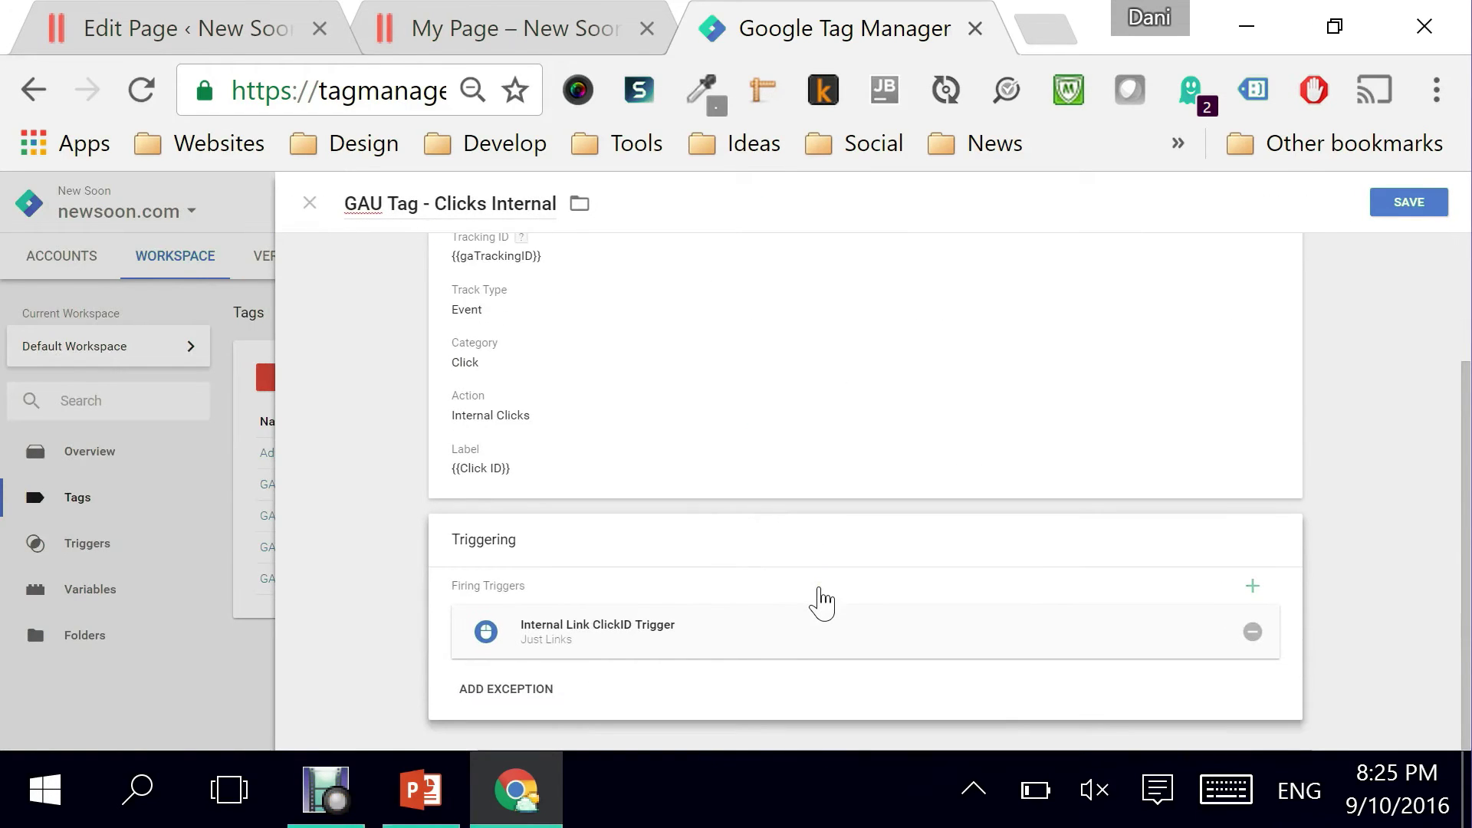
scroll(822, 601, "up", 2)
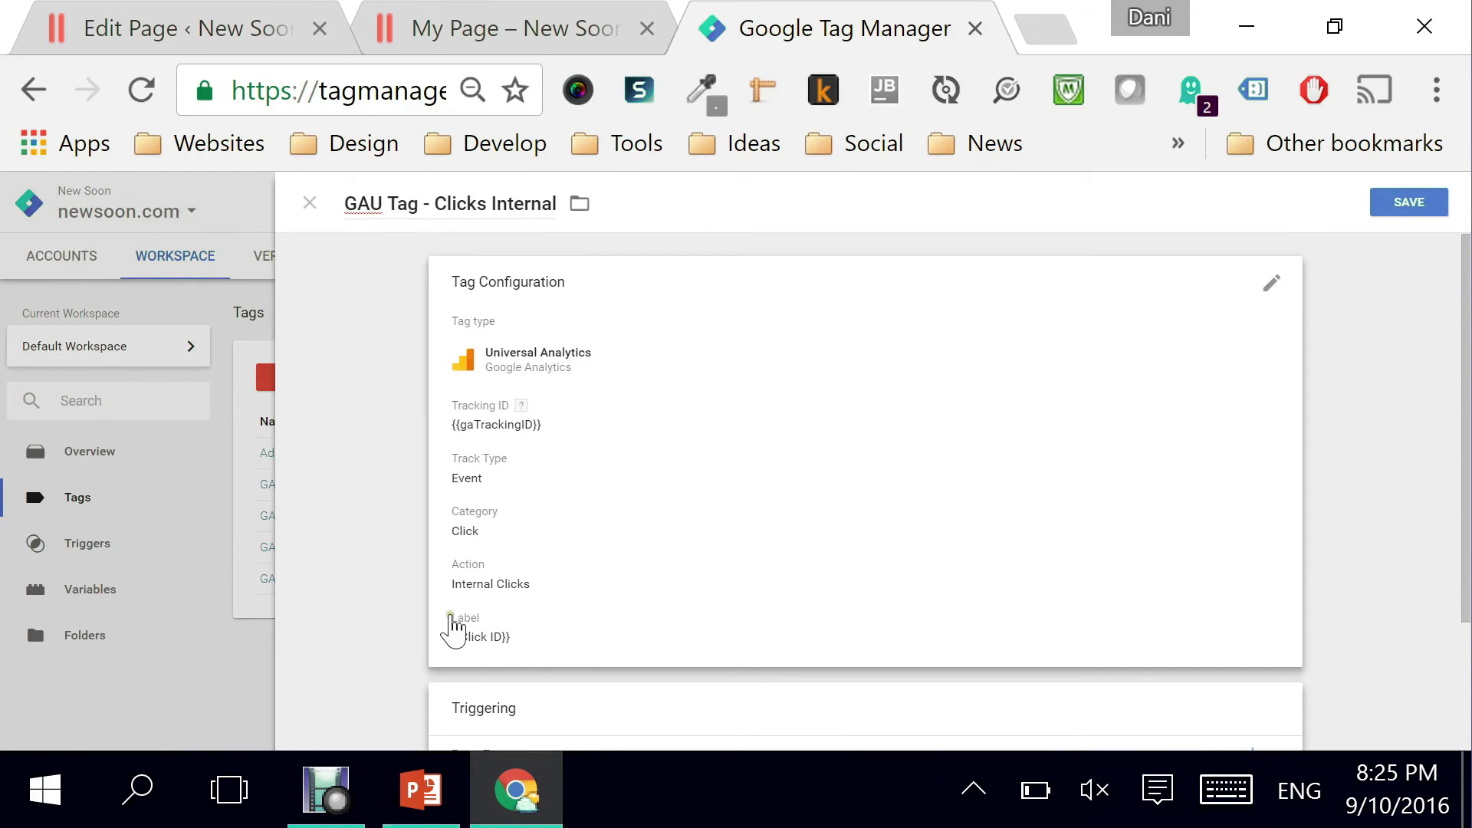
scroll(654, 644, "down", 2)
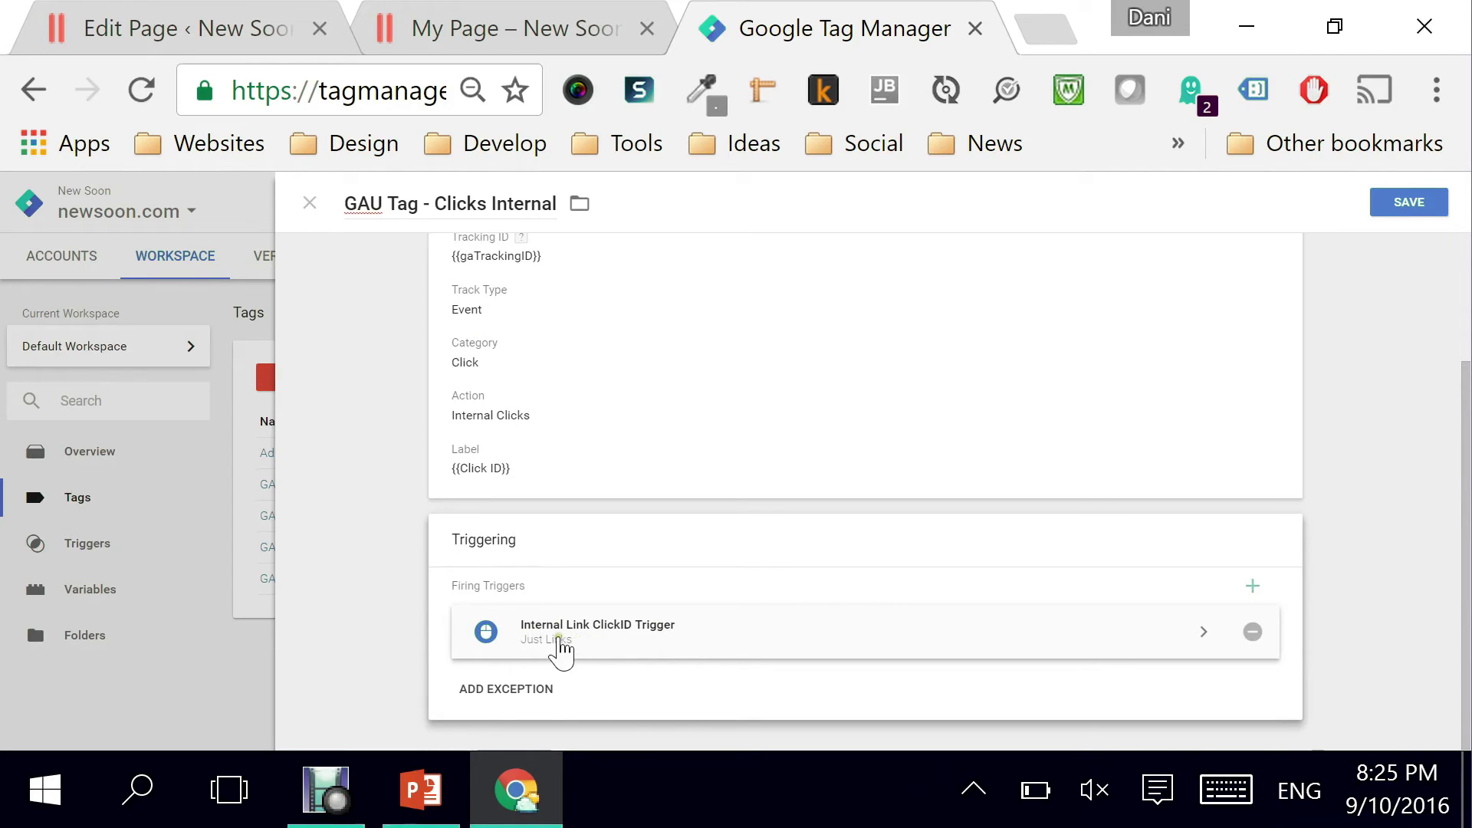
left_click(562, 644)
left_click(1454, 290)
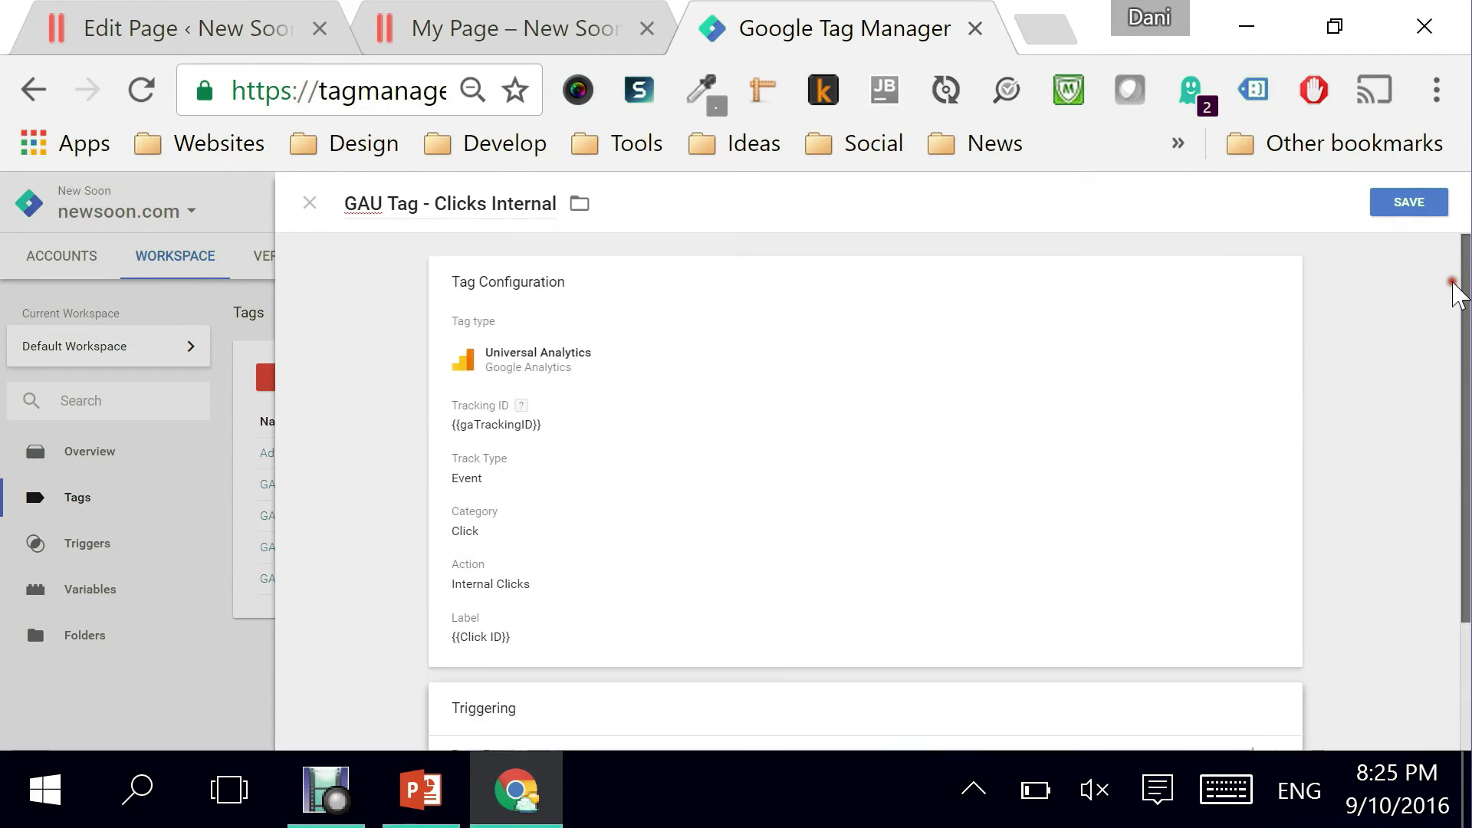
left_click(1384, 203)
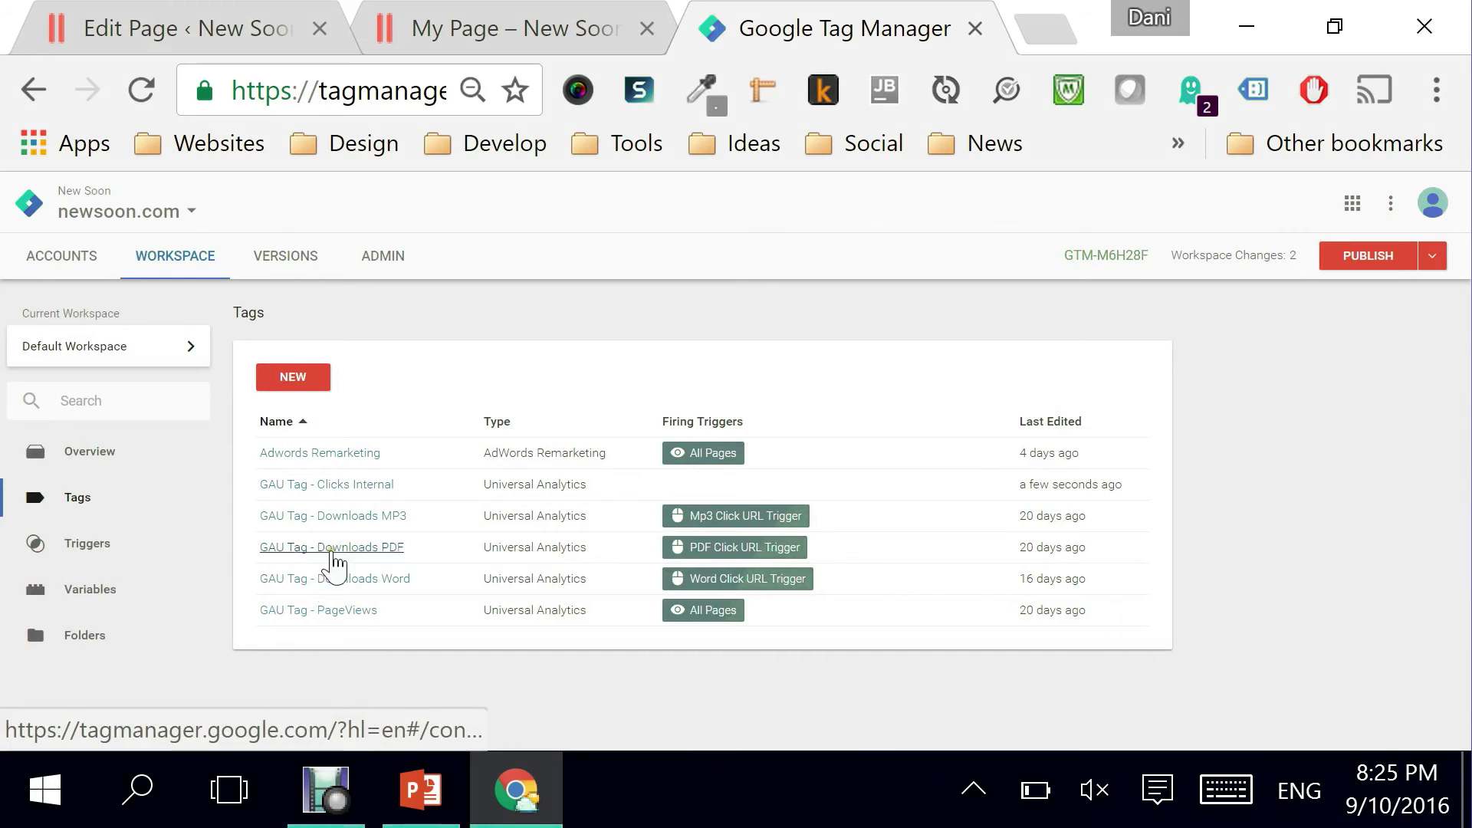
Clear the stray tag-list selection and start Preview and Debug for the Default Workspace
left_click_drag(254, 486, 388, 485)
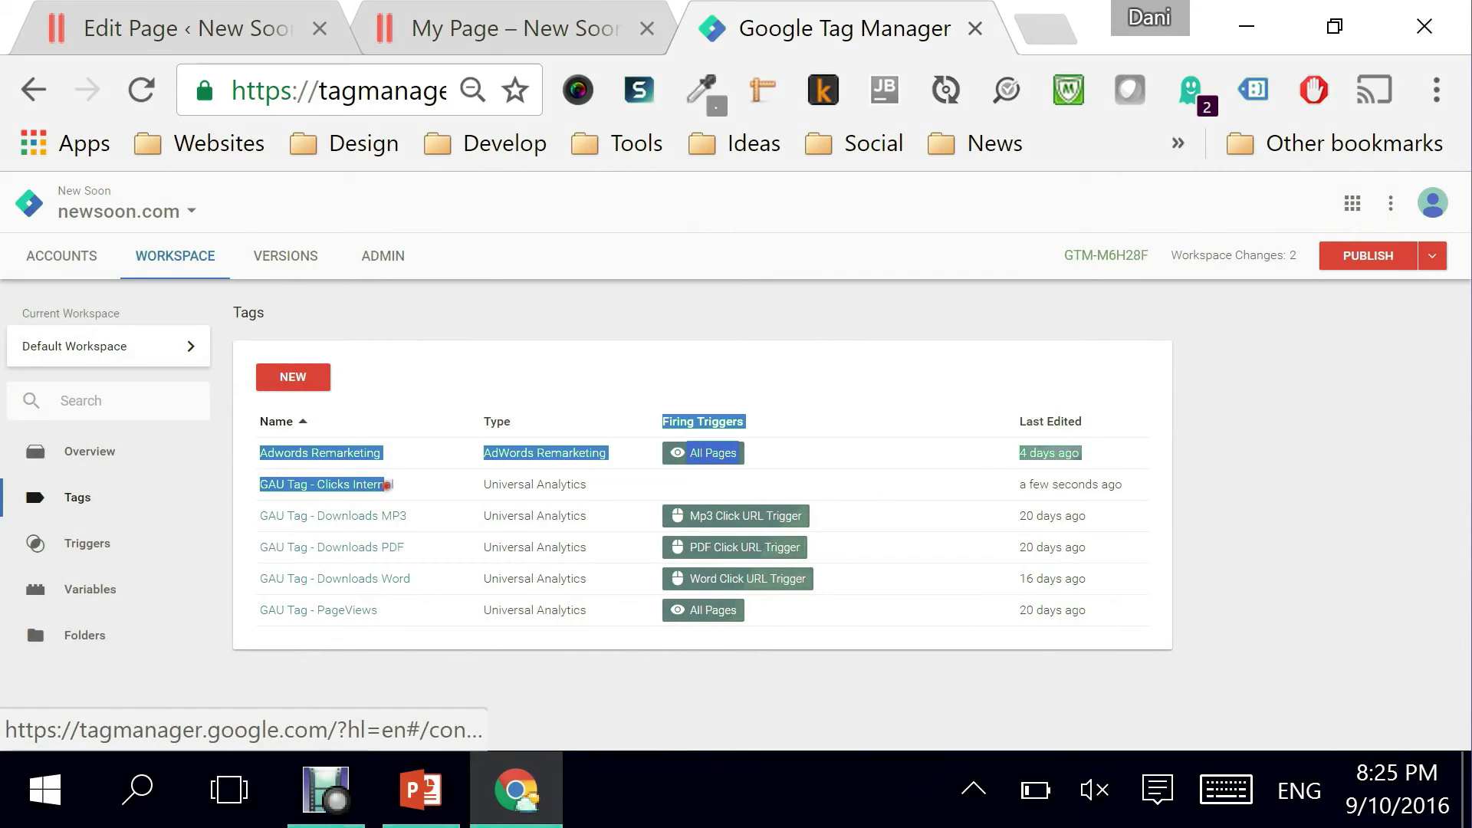
left_click(246, 494)
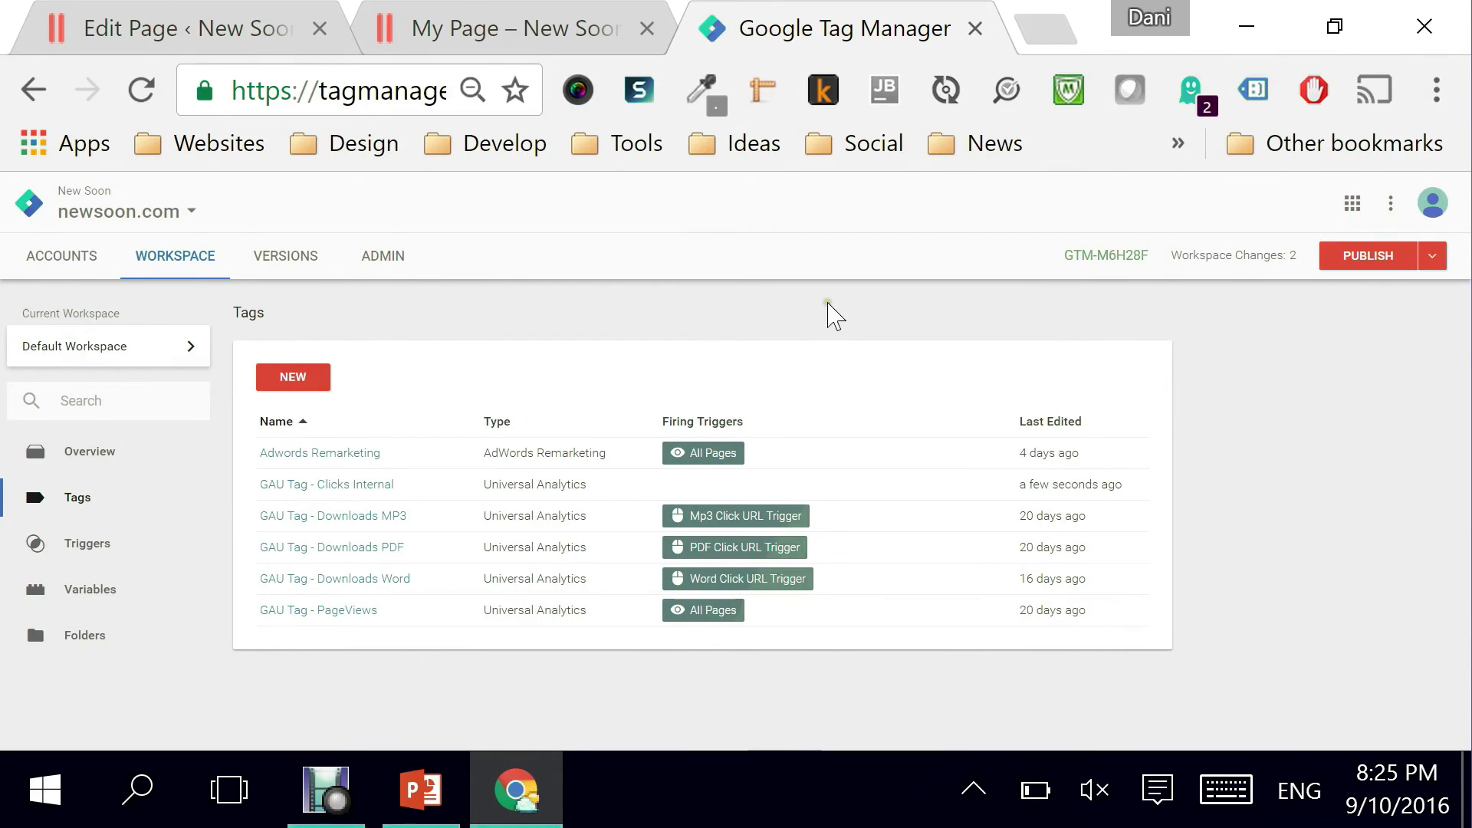
left_click(1431, 256)
left_click(1330, 423)
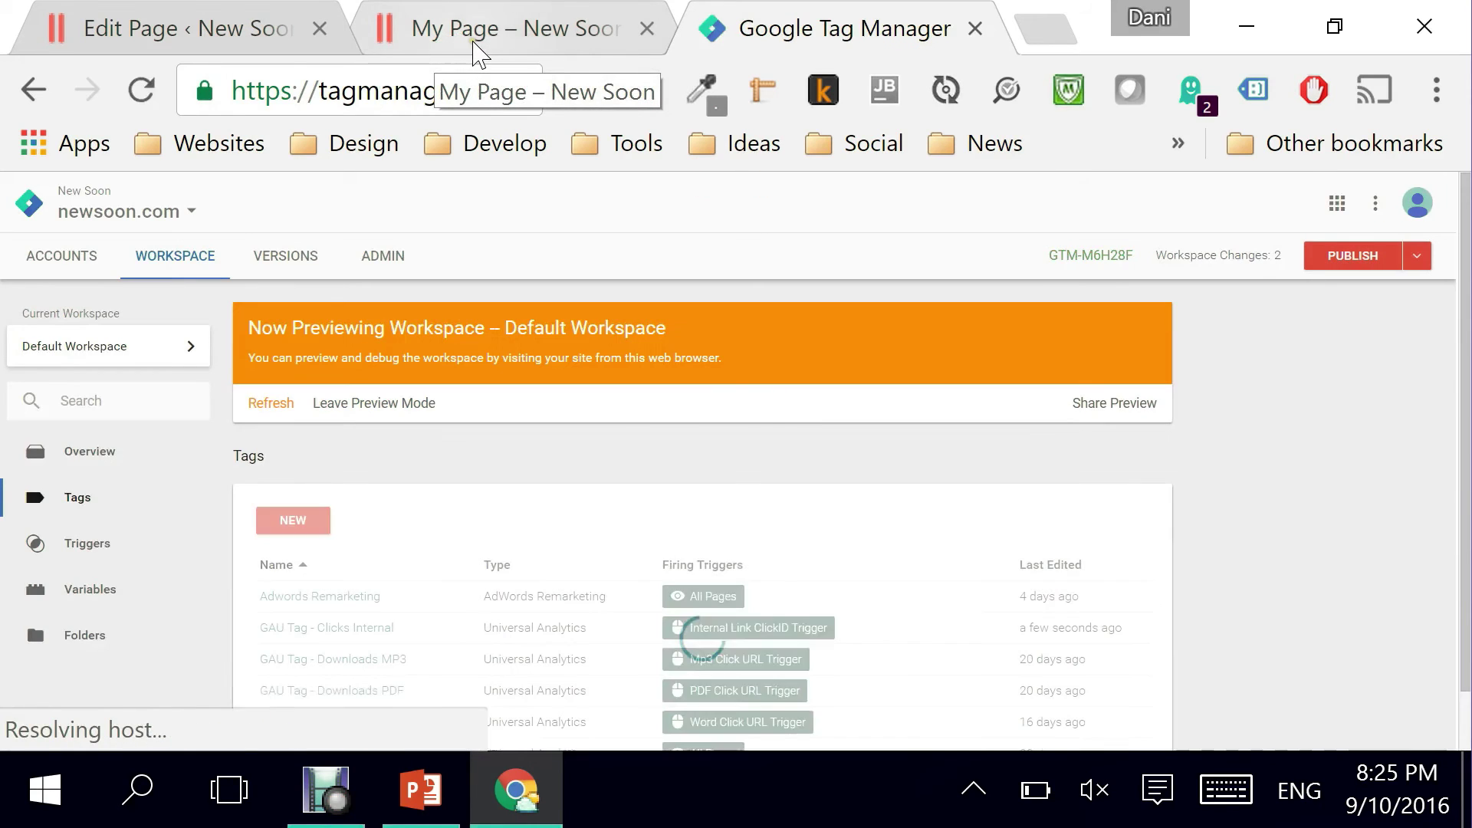
Reload My Page so the tag debug pane loads, and zoom out twice
left_click(474, 43)
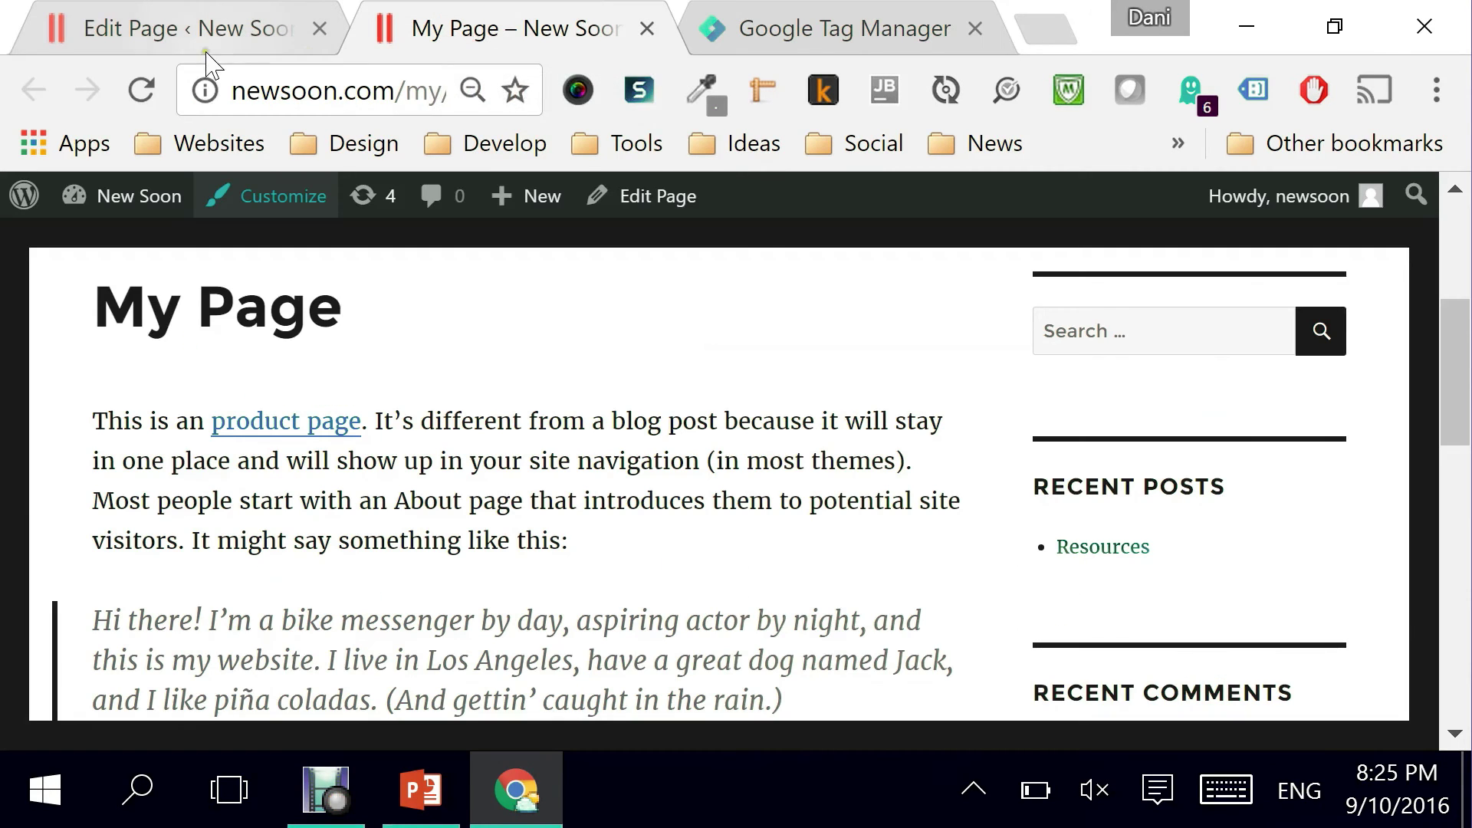
left_click(141, 92)
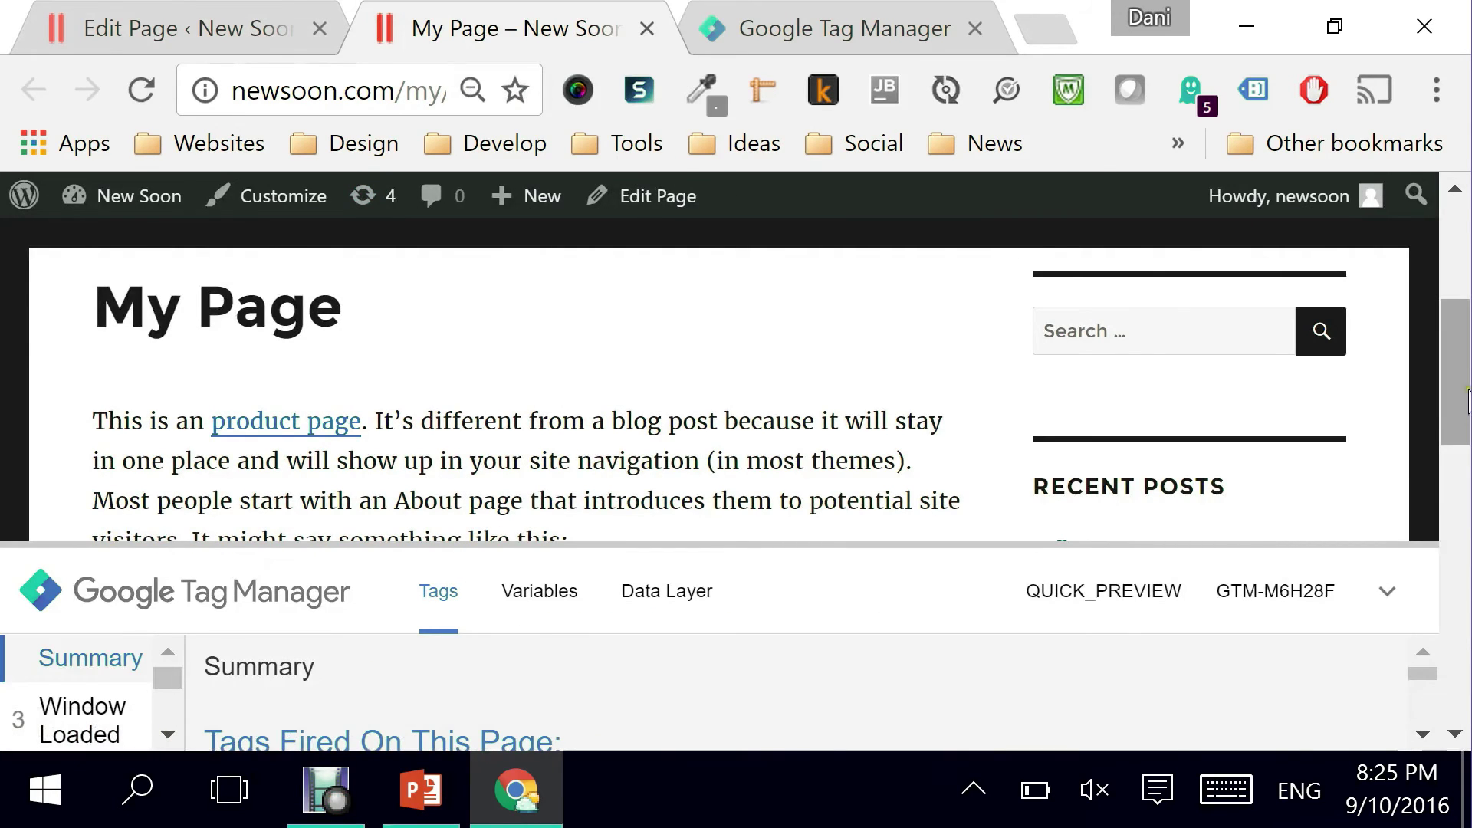
scroll(601, 552, "down", 3)
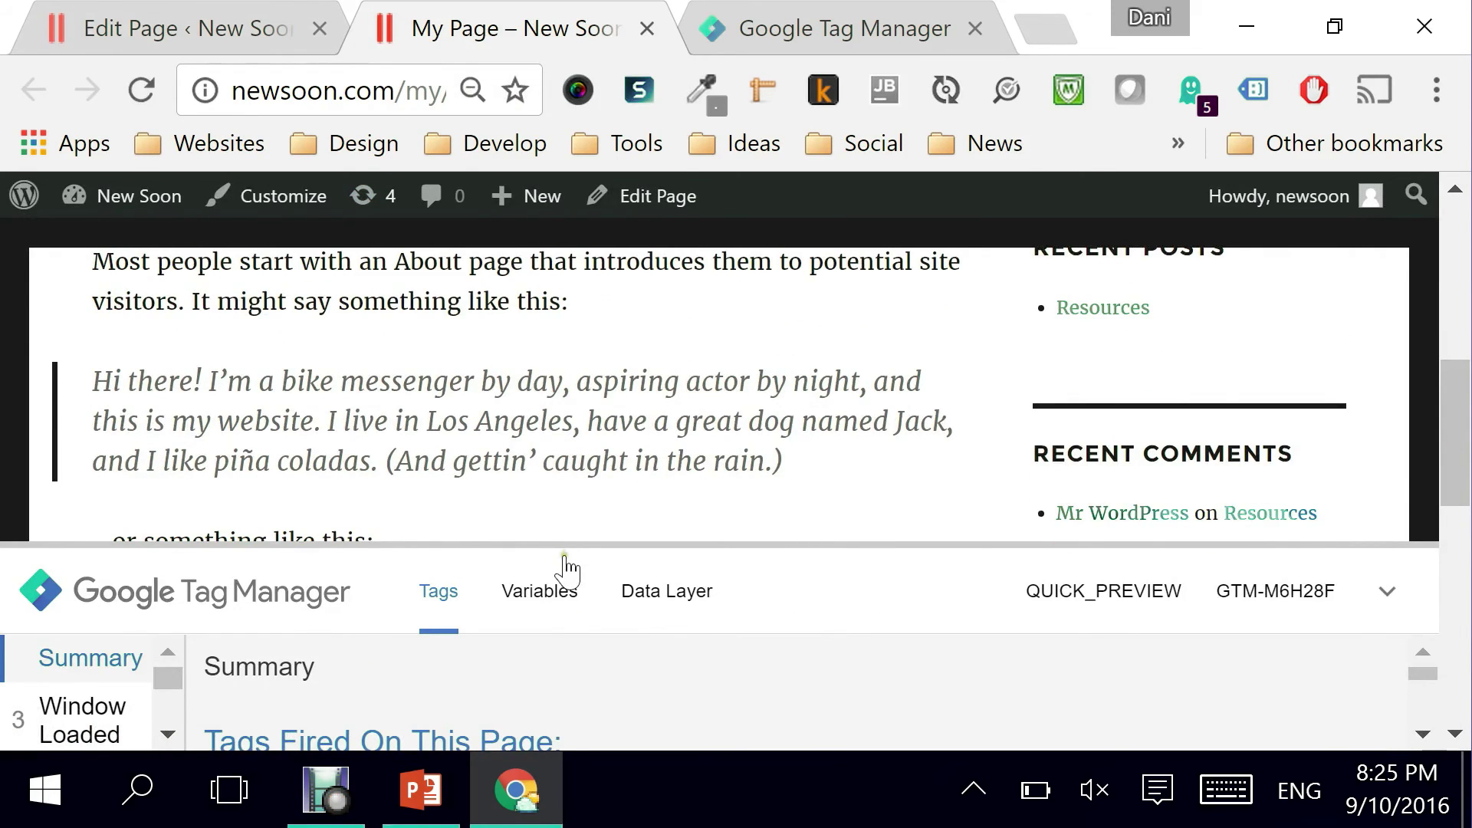
key("ctrl+minus")
key("ctrl+minus")
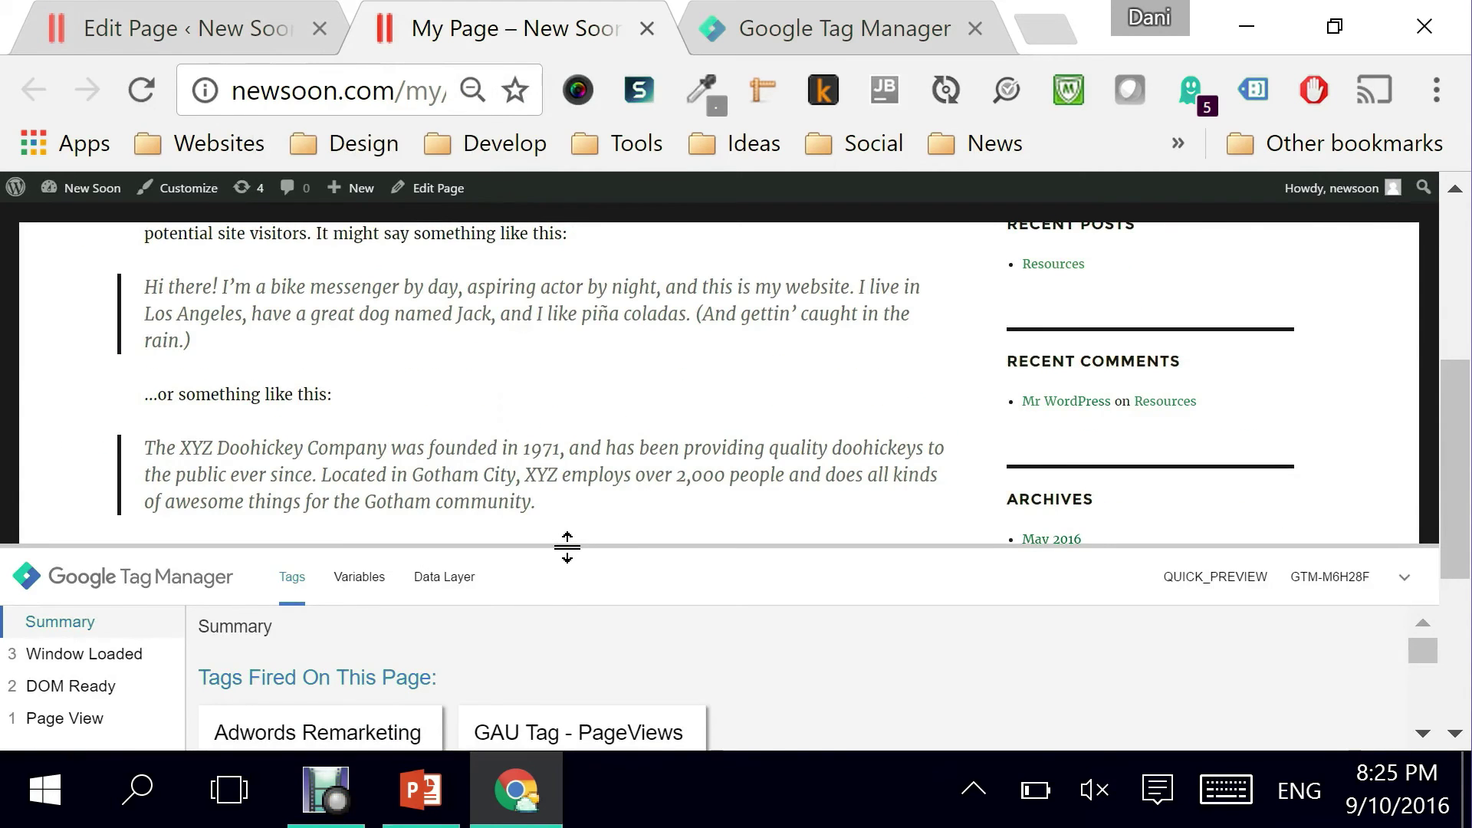
key("ctrl+minus")
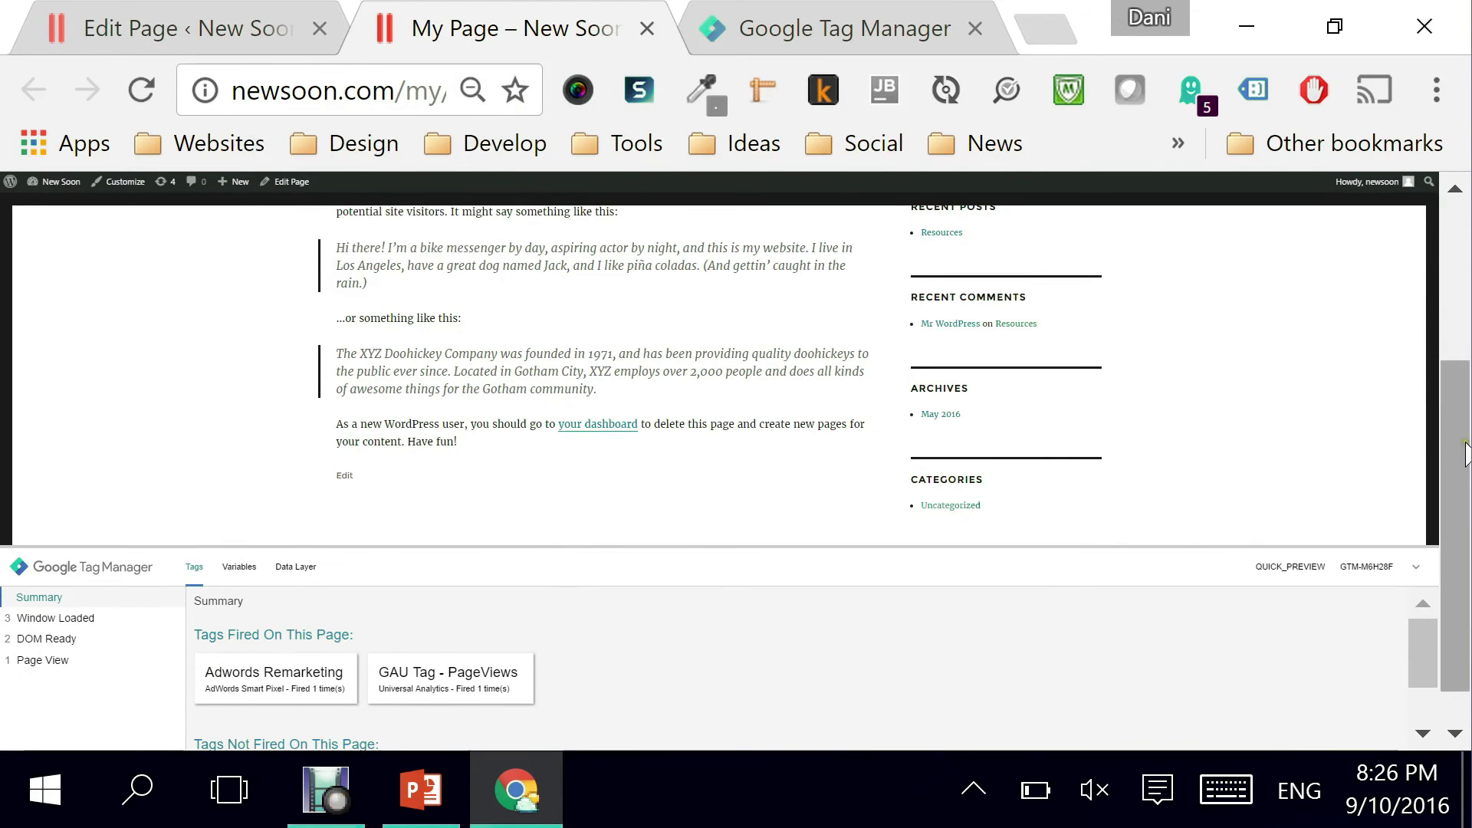
left_click_drag(1460, 458, 1459, 347)
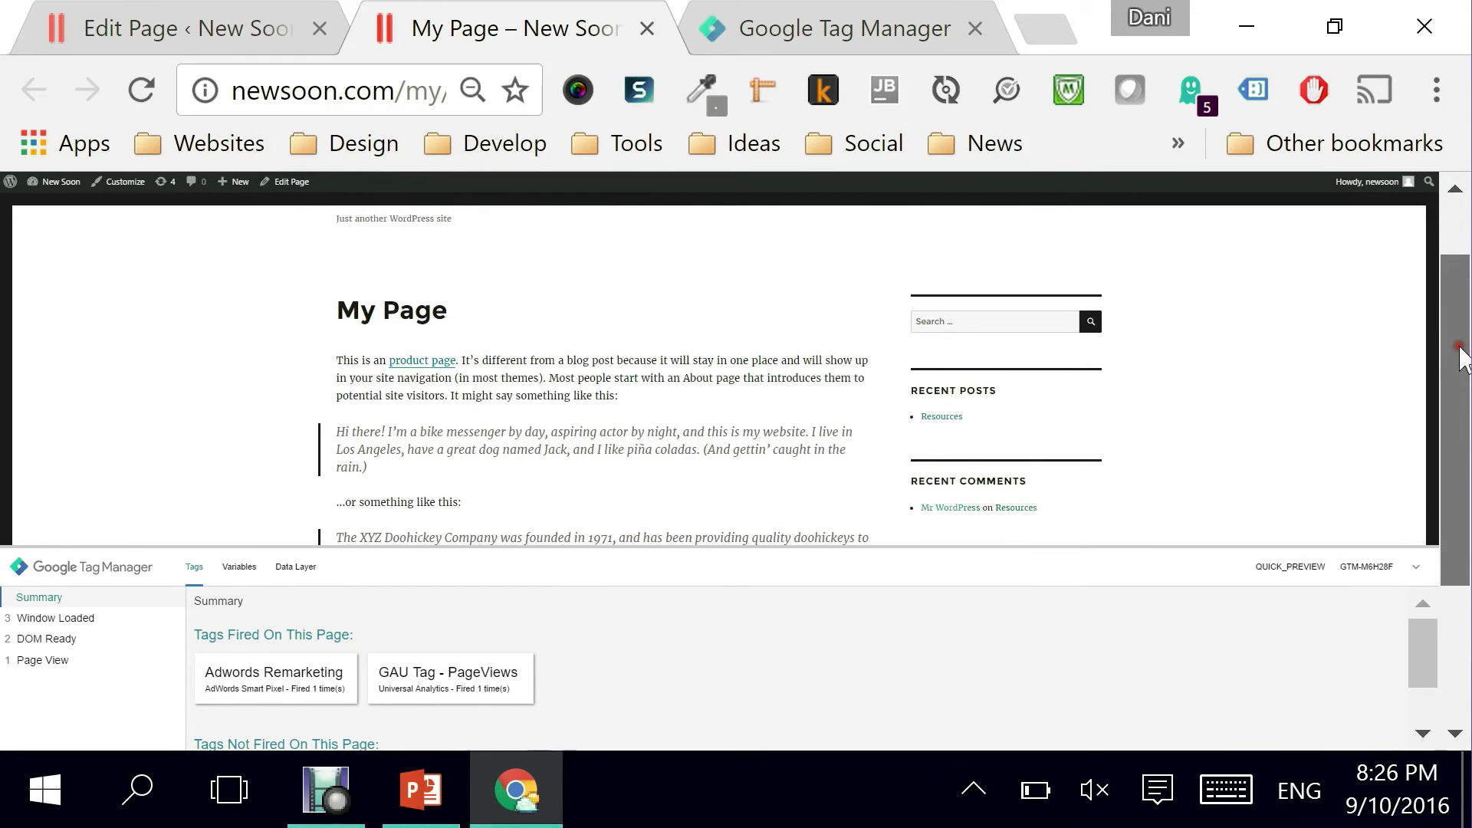
Follow the 'product page' link to fire the click tag
left_click(424, 360)
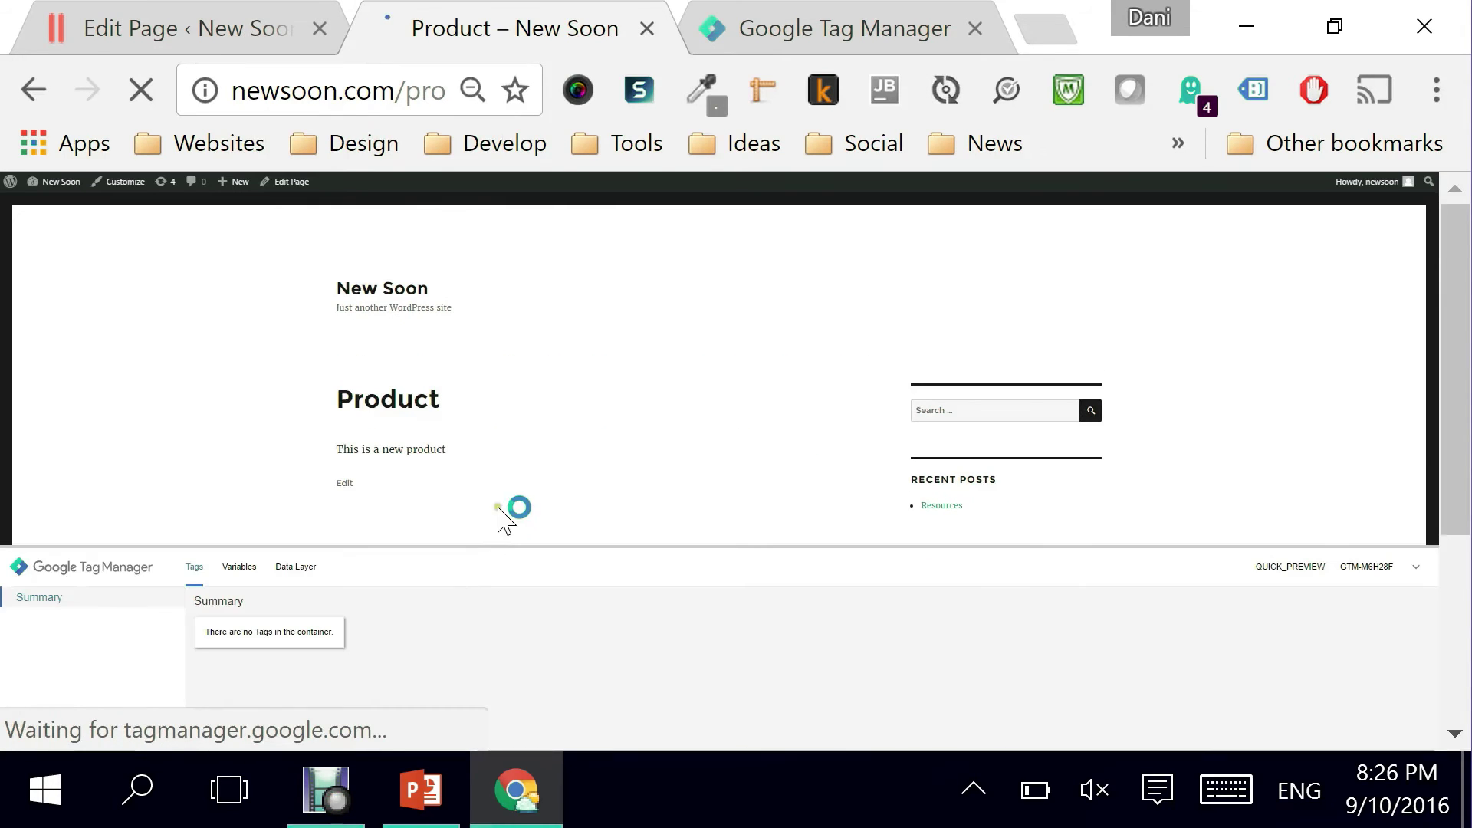
left_click_drag(1468, 329, 1434, 398)
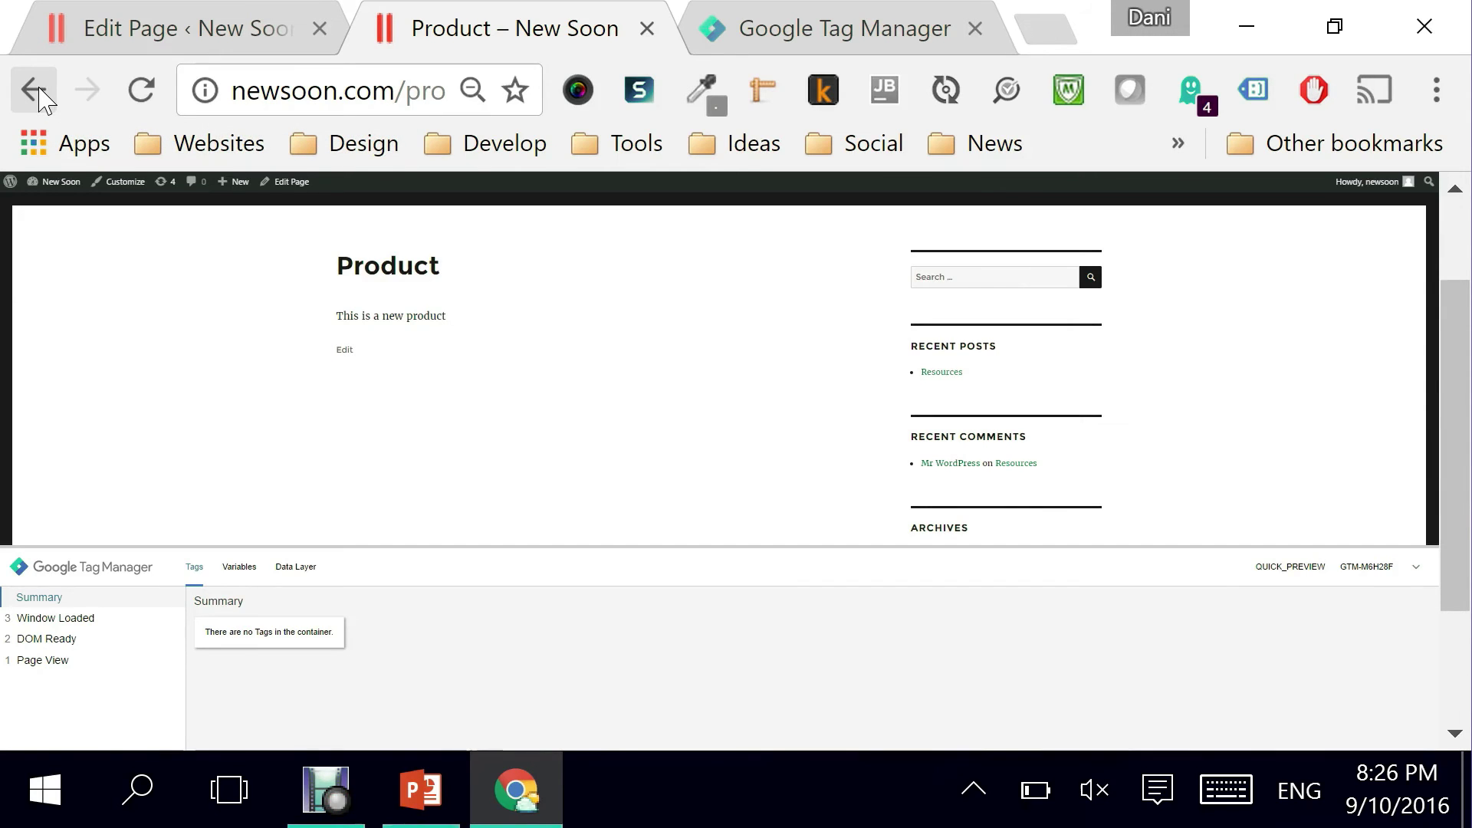
left_click(1045, 27)
Load Google Analytics from the 'google a' address-bar suggestion
type("go")
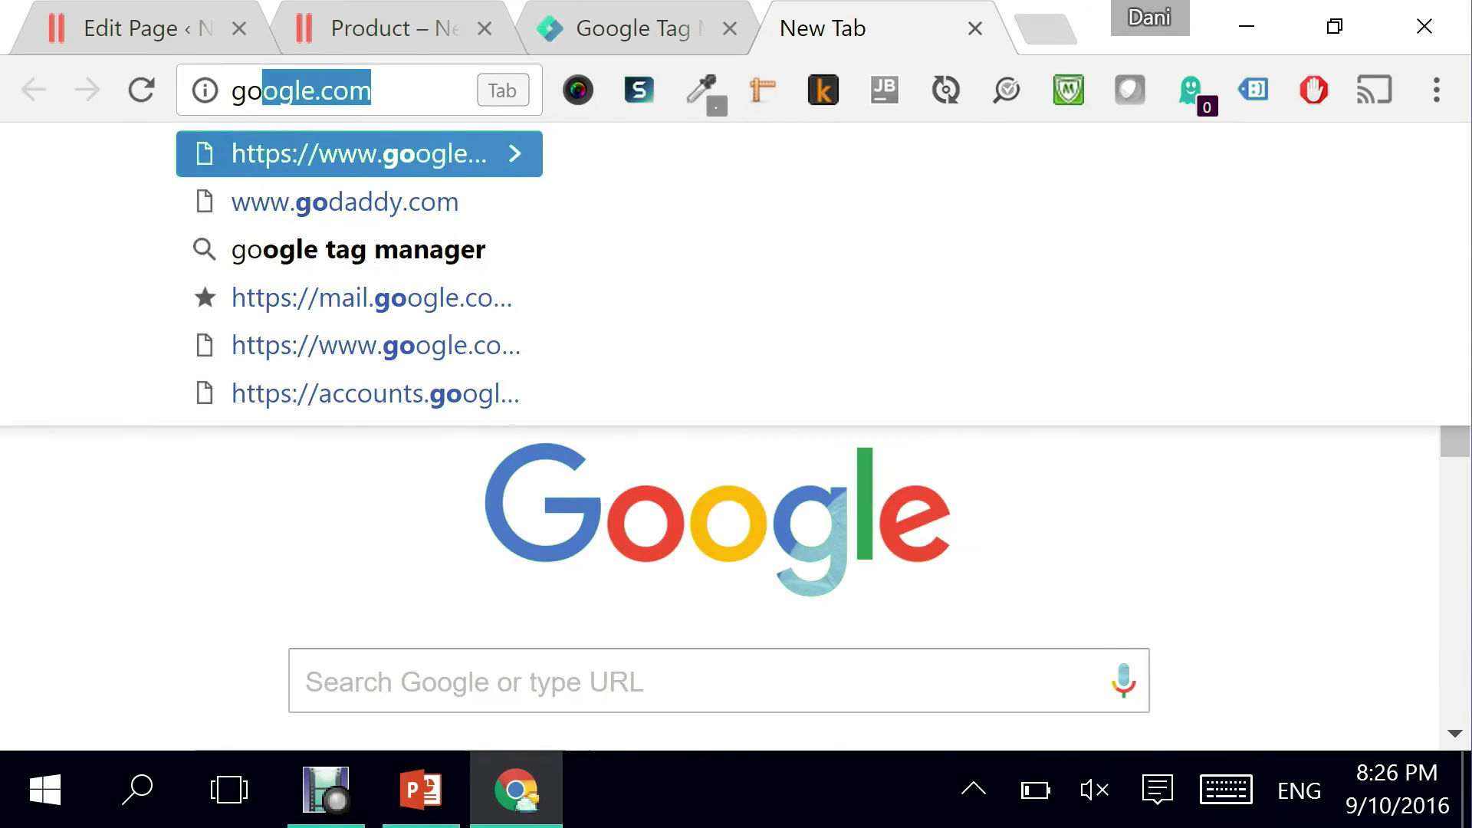
type("ogle analytics")
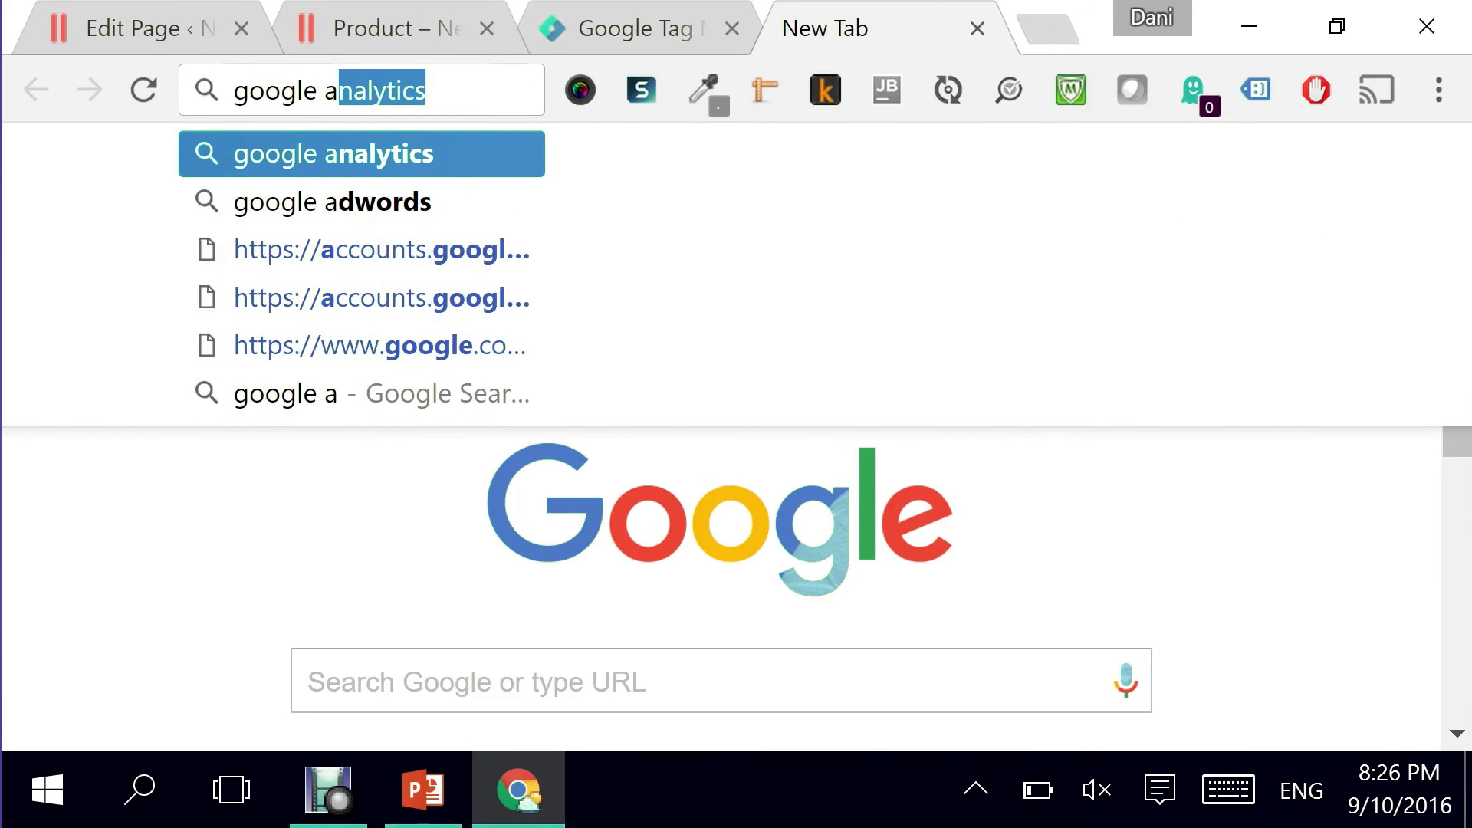
key("Return")
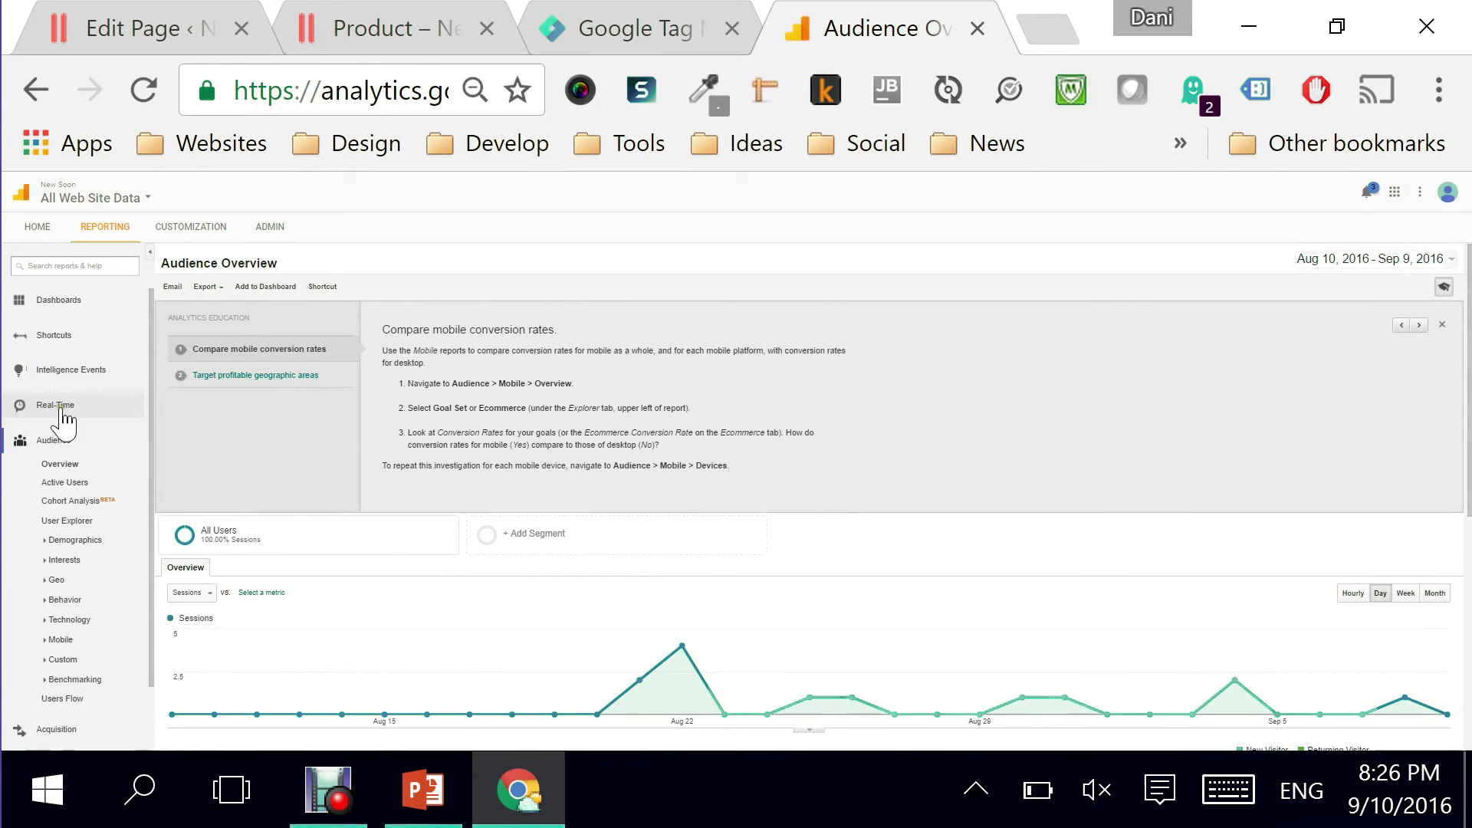
left_click(58, 408)
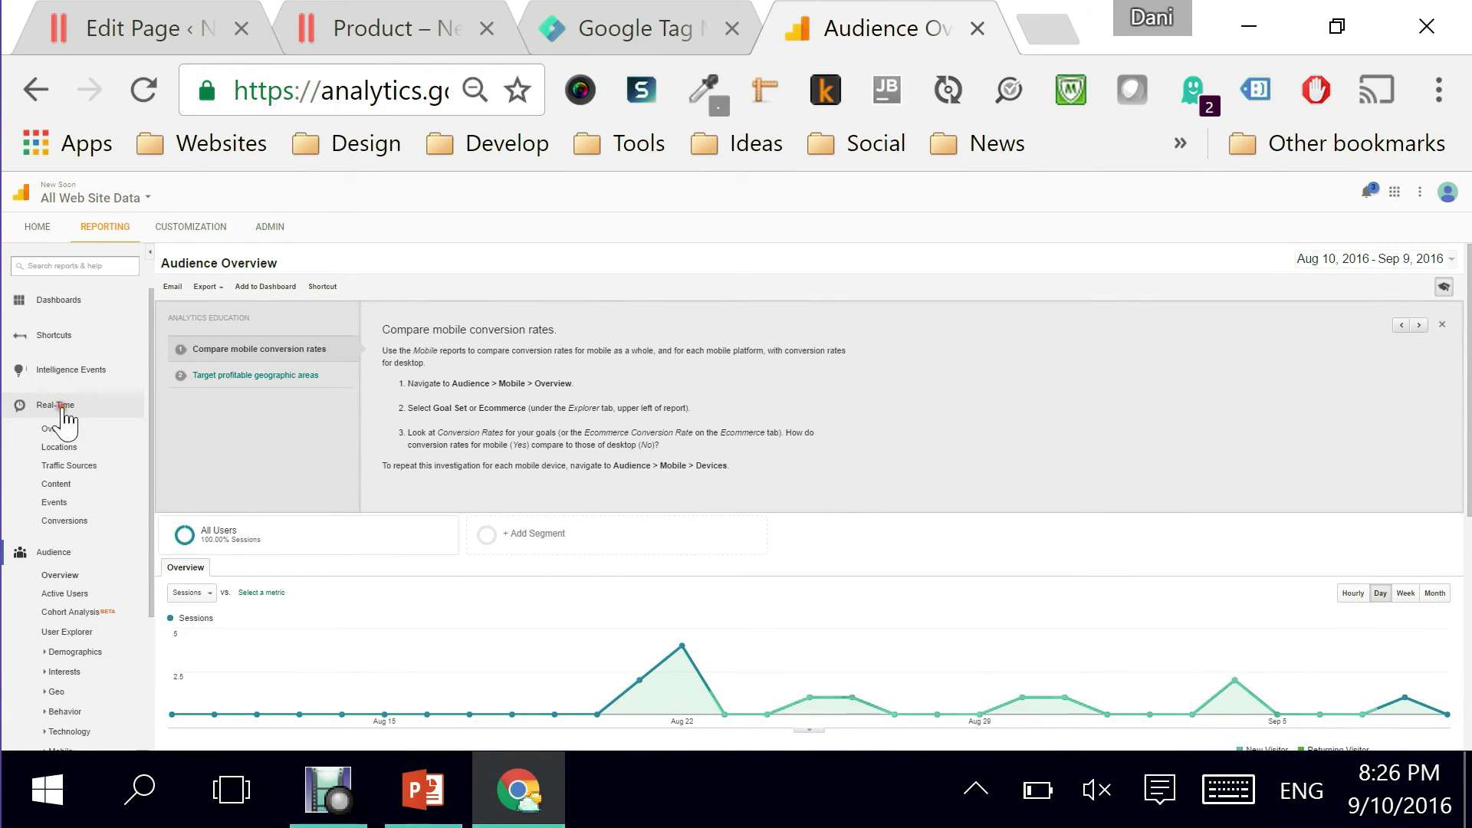
Show the Real-Time Events report for the last 30 minutes, enlarged for readability
left_click(55, 503)
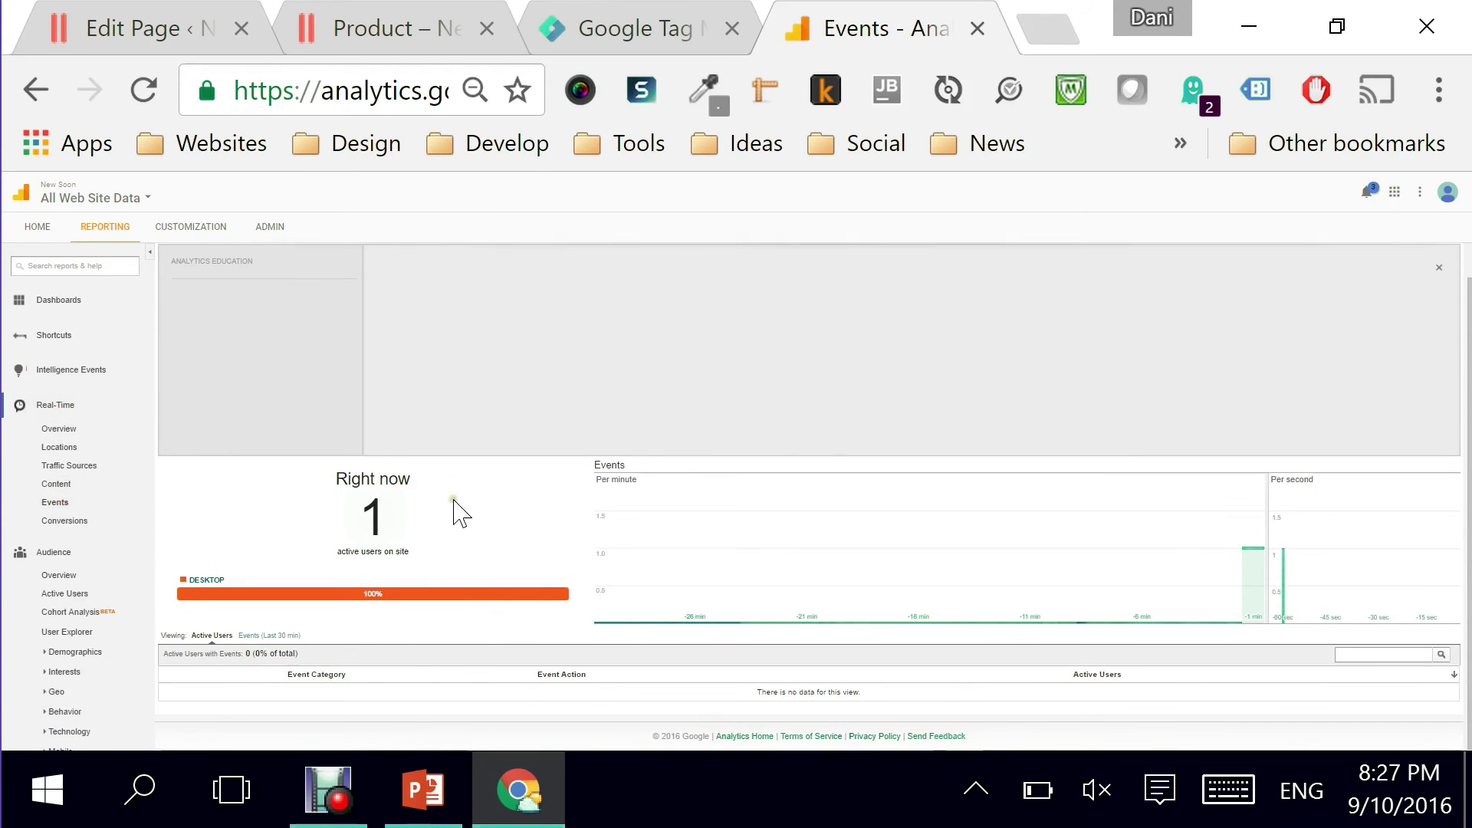
left_click(278, 649)
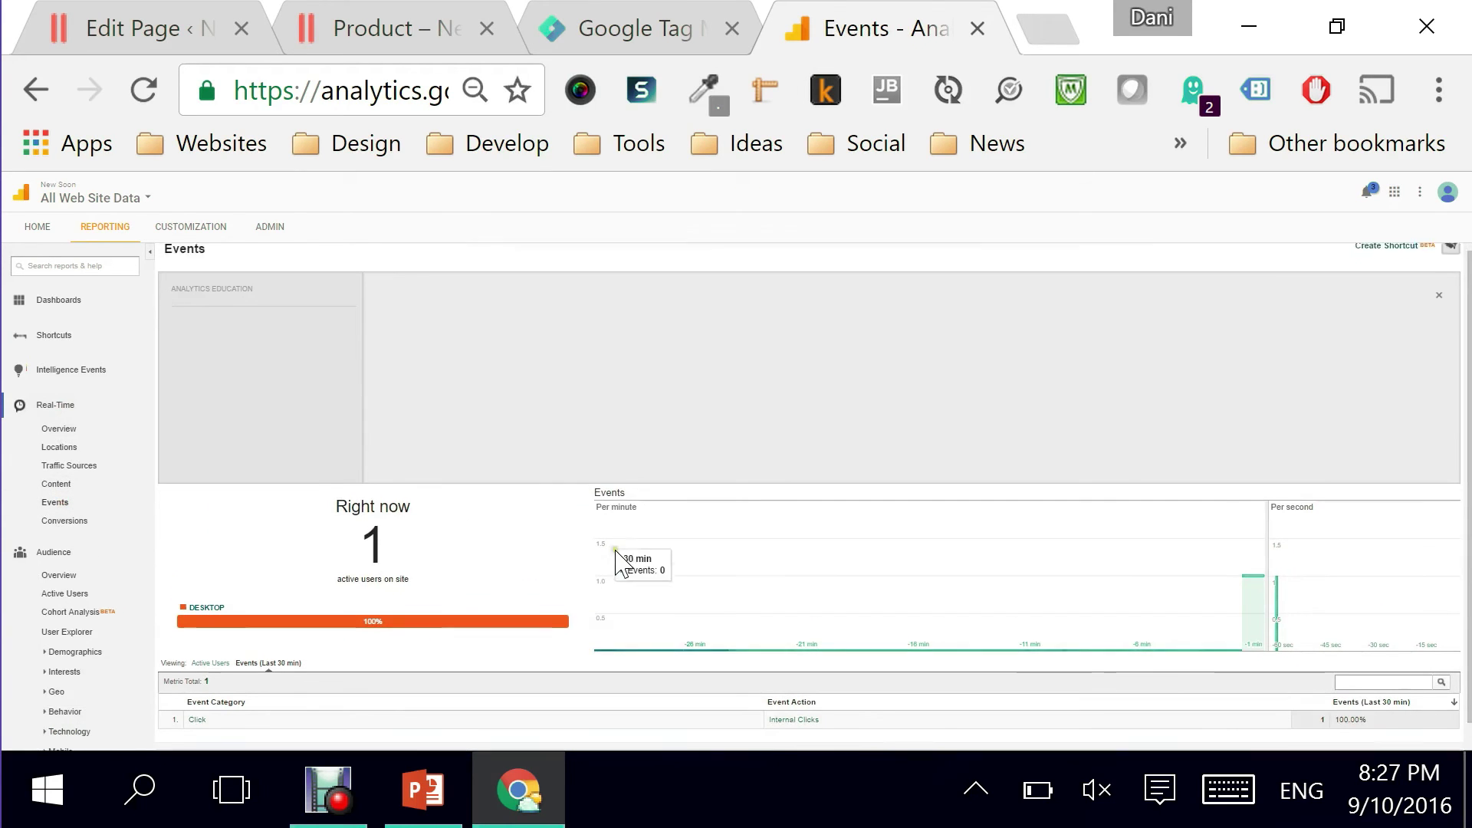
scroll(614, 565, "down", 1)
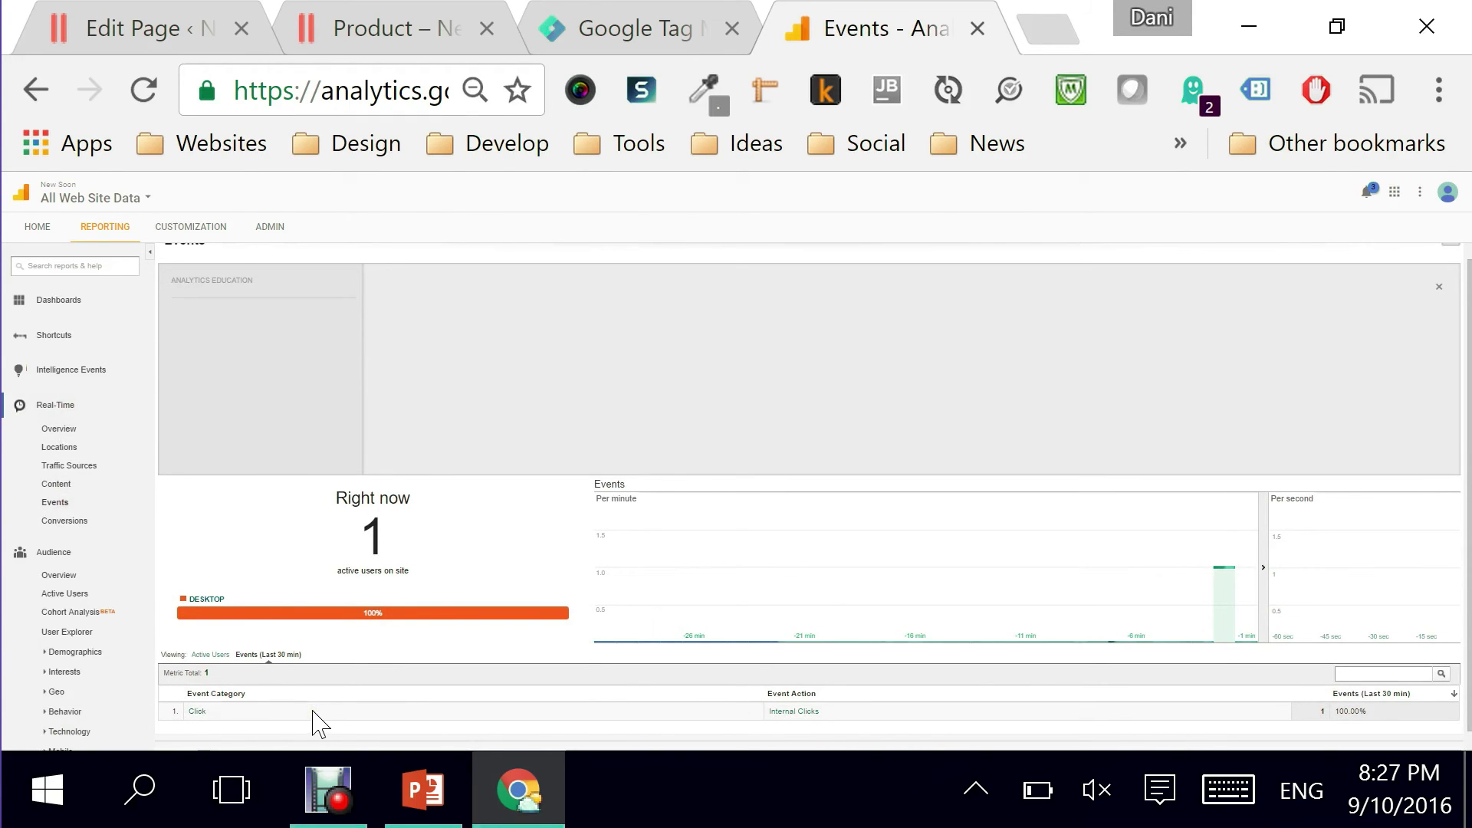
key("ctrl+plus")
key("ctrl+plus")
key("ctrl+plus")
scroll(1465, 460, "down", 1)
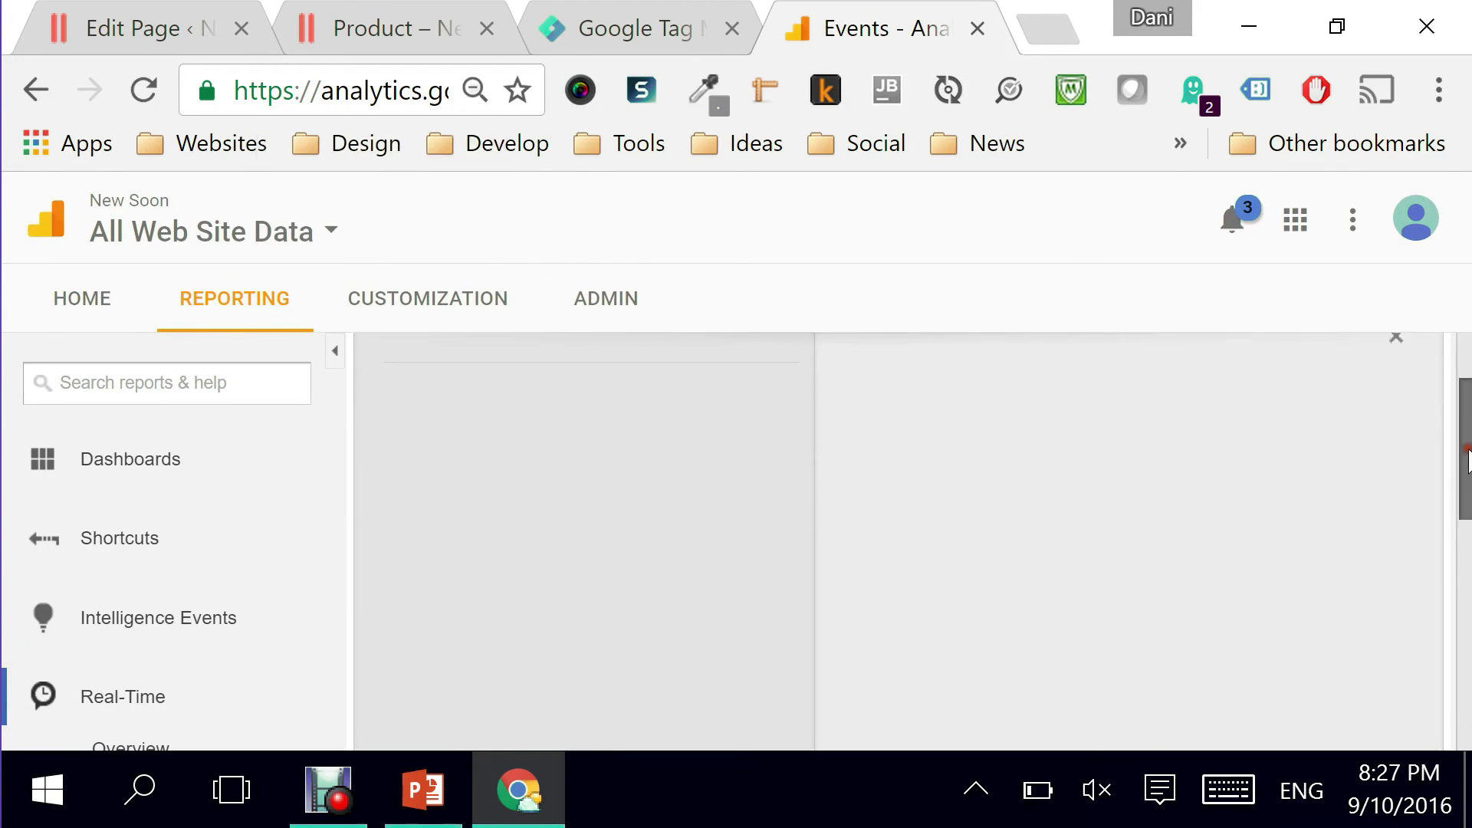
left_click_drag(1466, 459, 1466, 679)
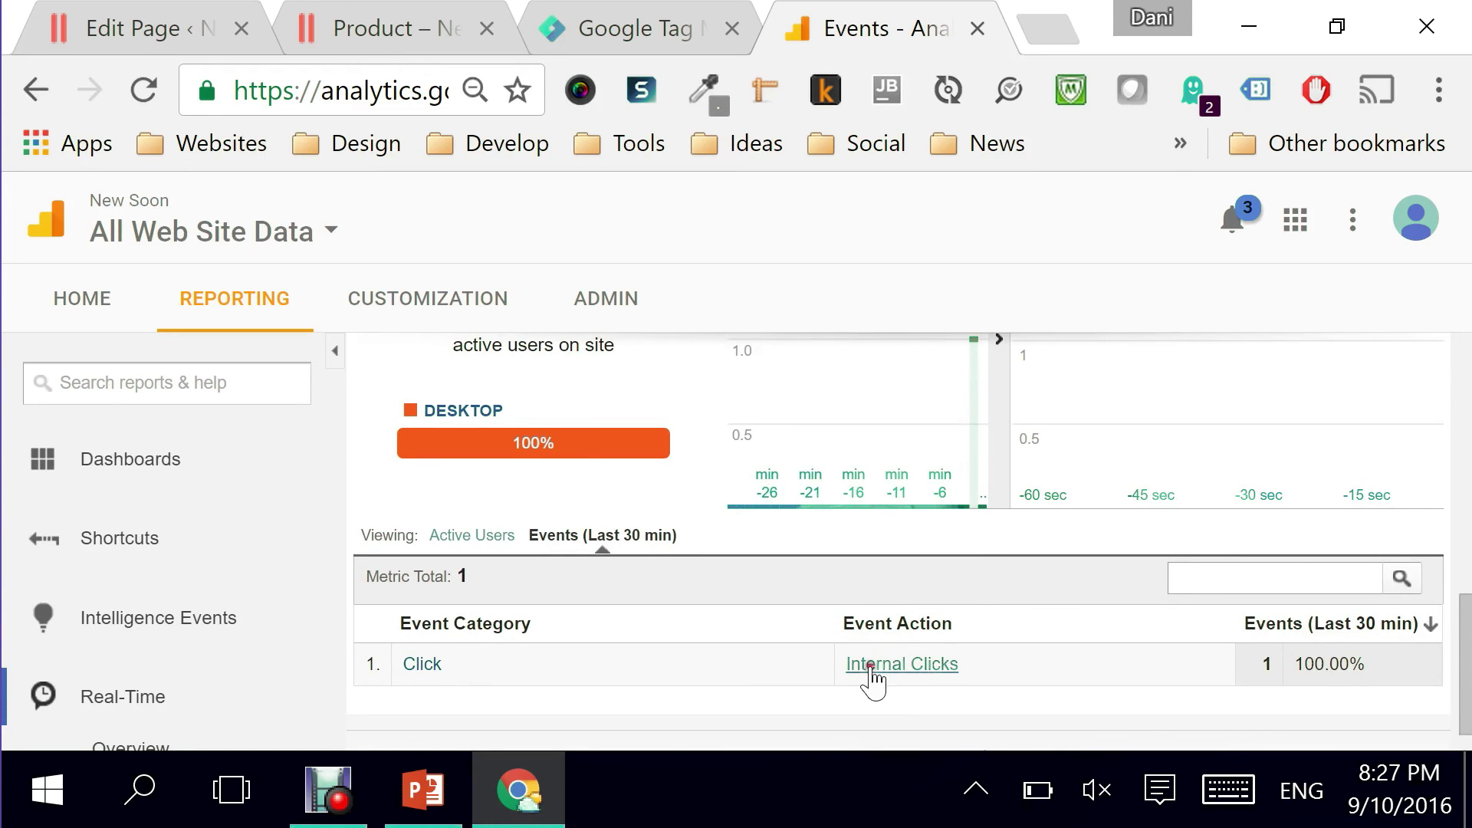
Drill into the Internal Clicks event action and the Click event category
left_click(870, 665)
scroll(814, 564, "down", 2)
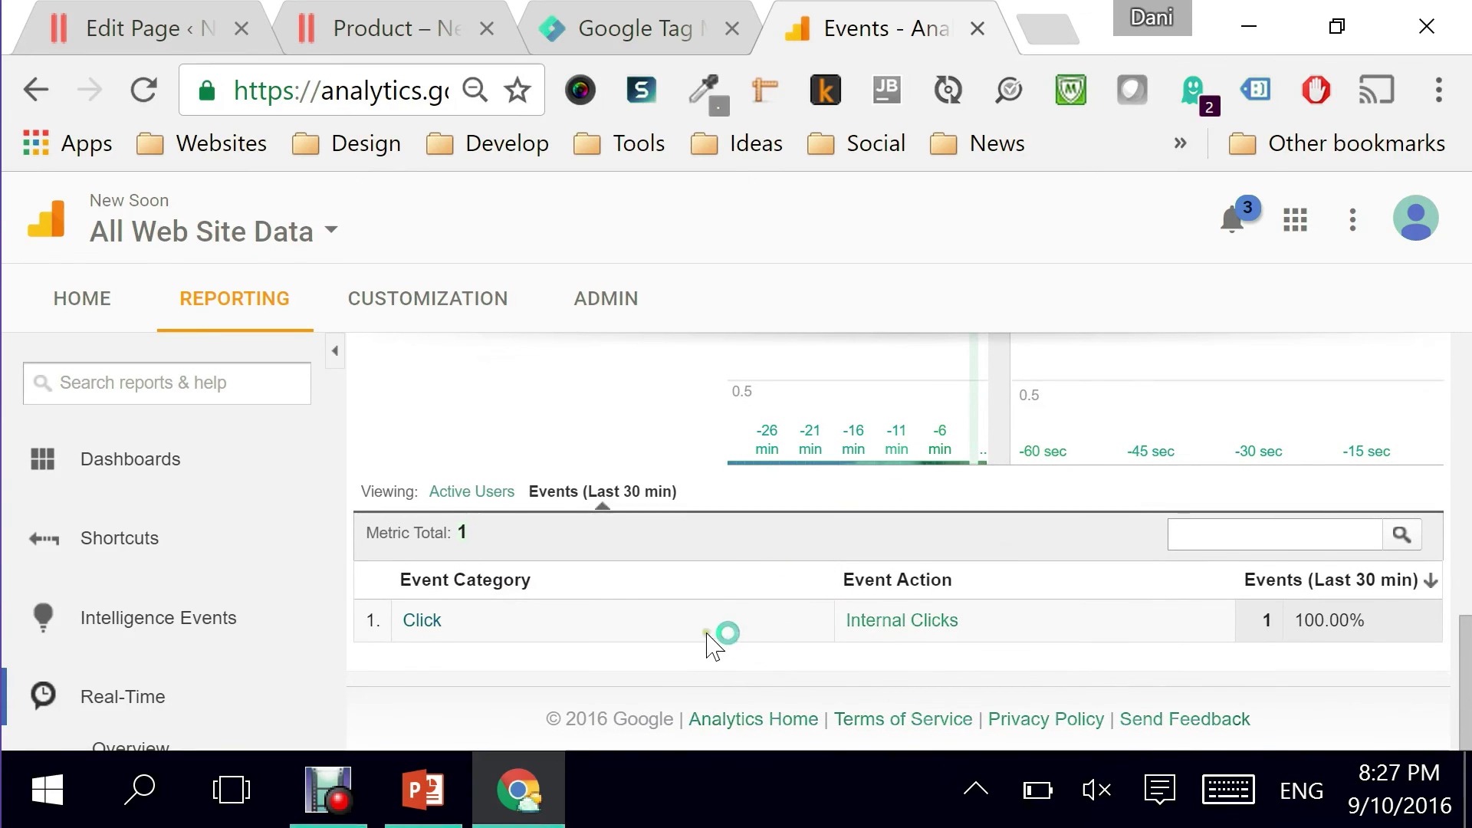
left_click(427, 622)
Highlight the Event Label column and its ns-my-page value with 1 event
scroll(652, 614, "down", 1)
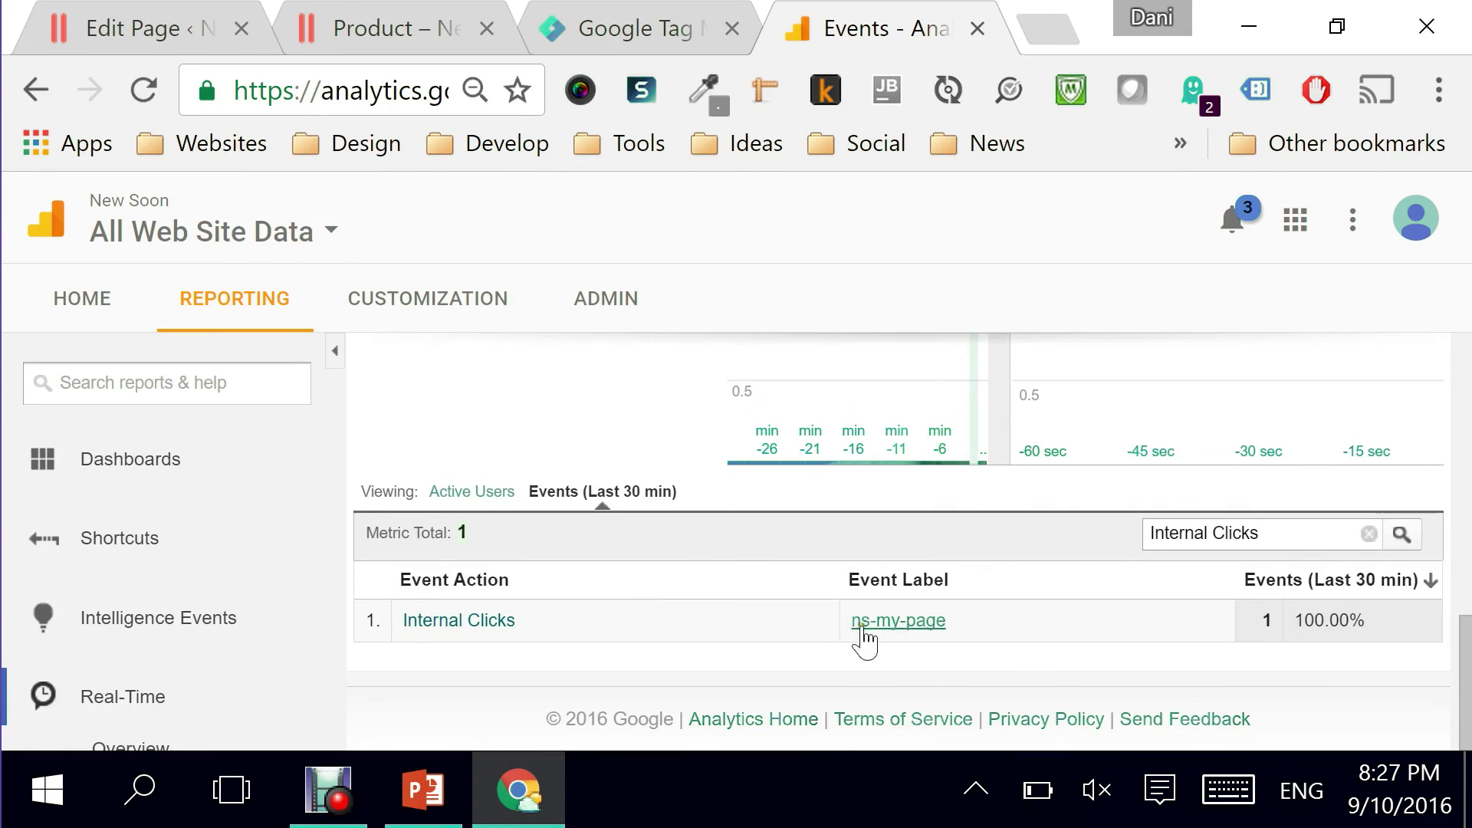
left_click_drag(850, 613, 936, 621)
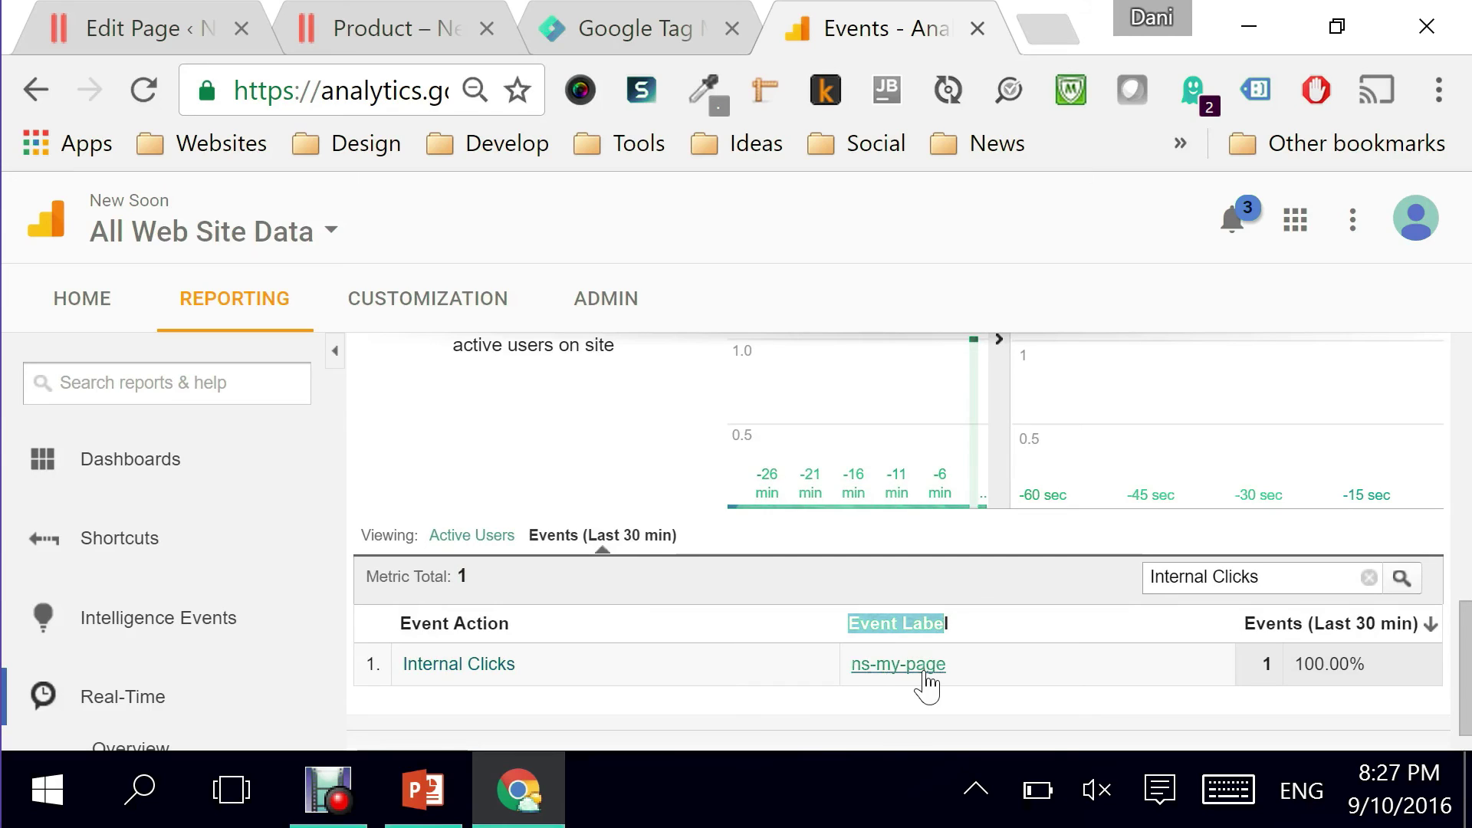
left_click_drag(949, 665, 853, 671)
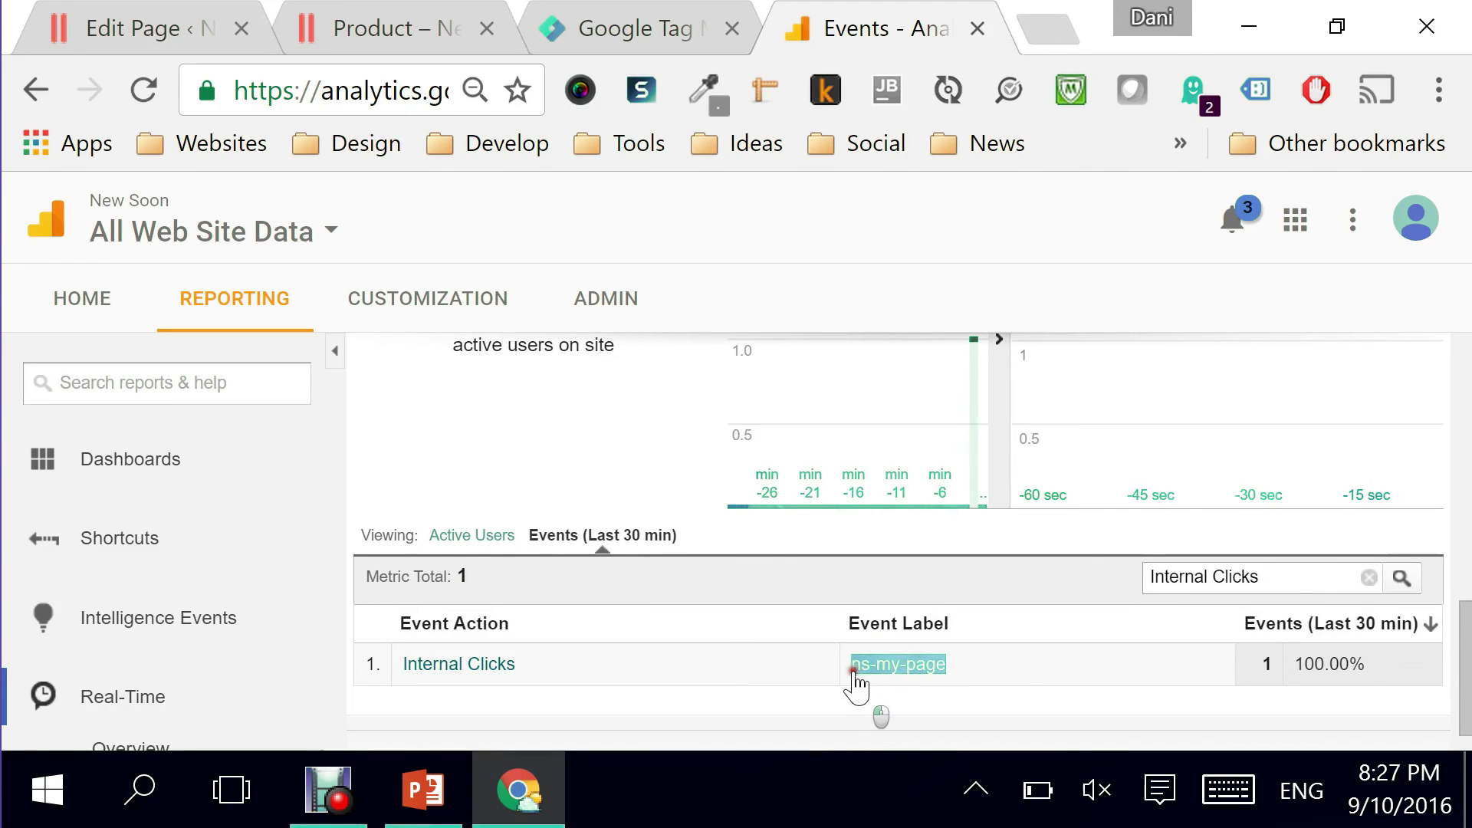